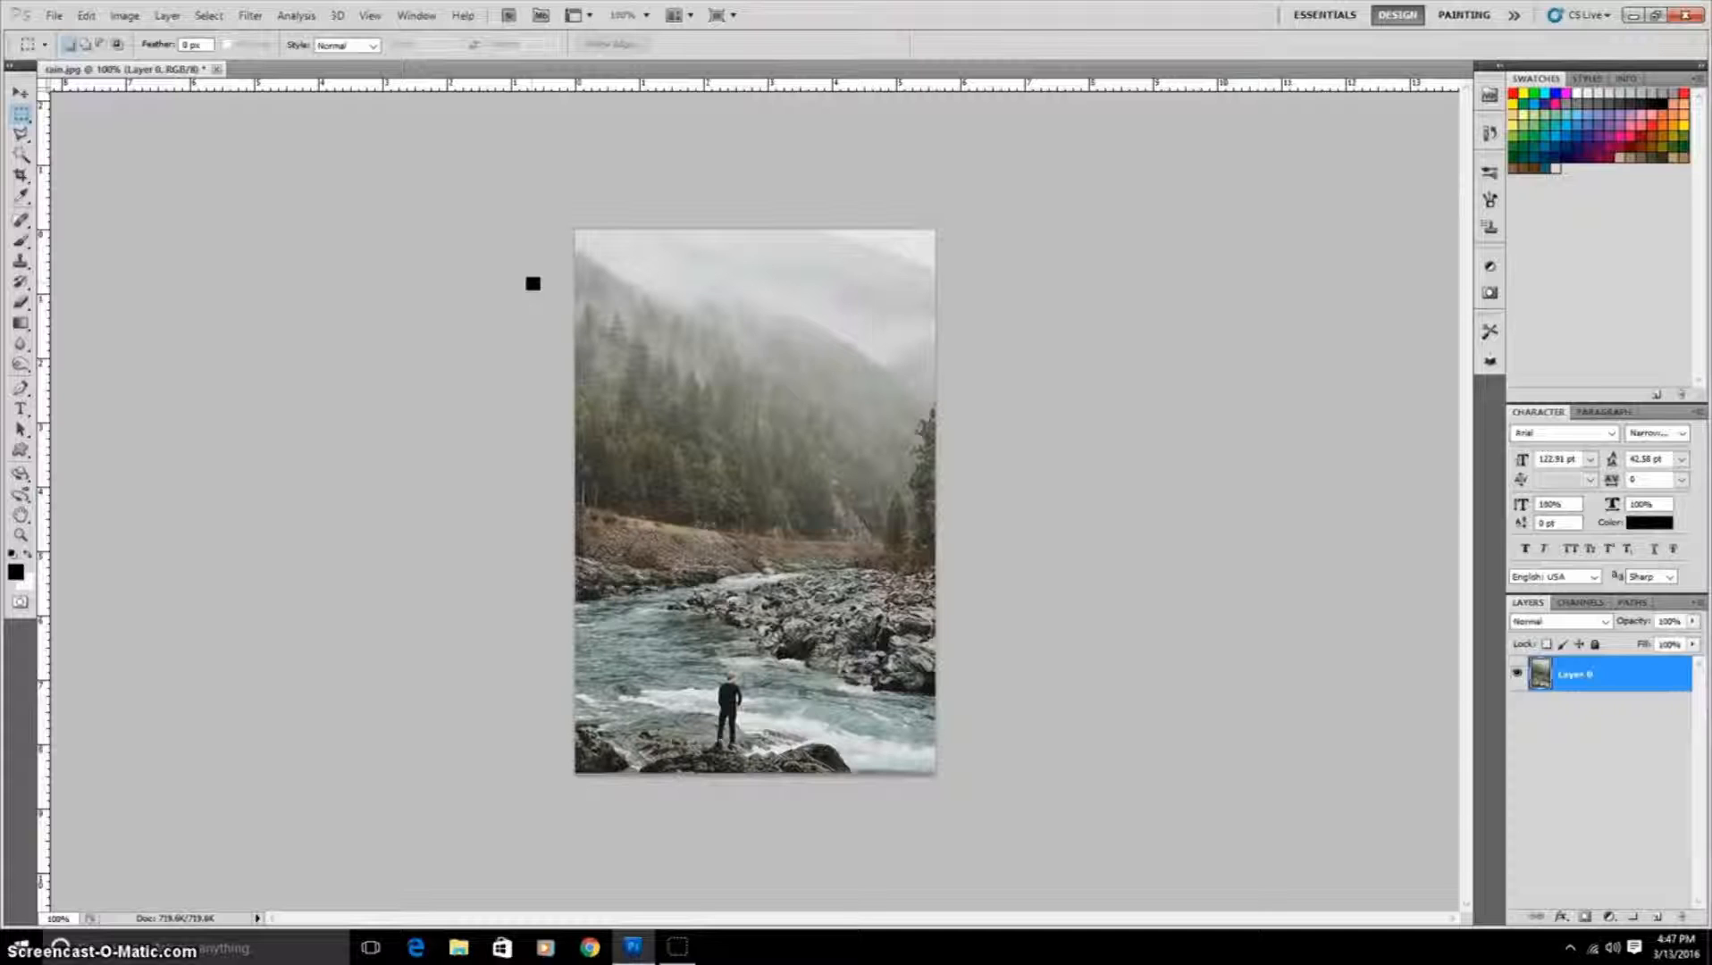
Step: Desaturate the landscape photo by lowering its saturation with Hue/Saturation
click(384, 161)
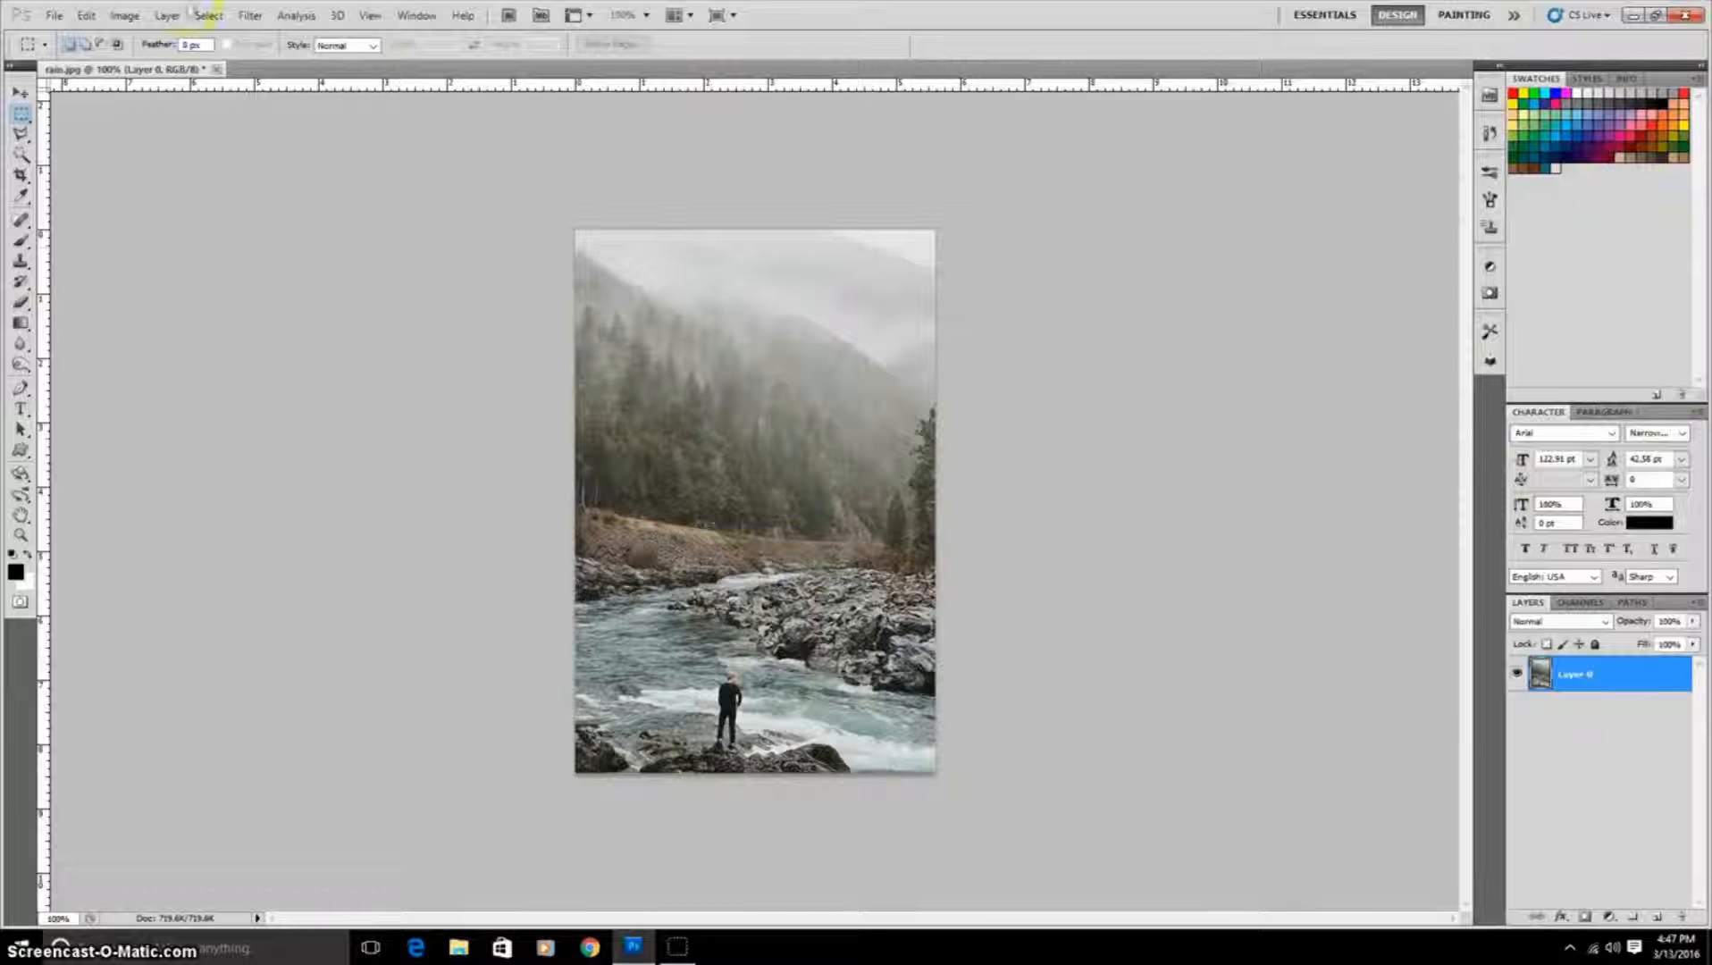
click(130, 15)
mouse_move(191, 63)
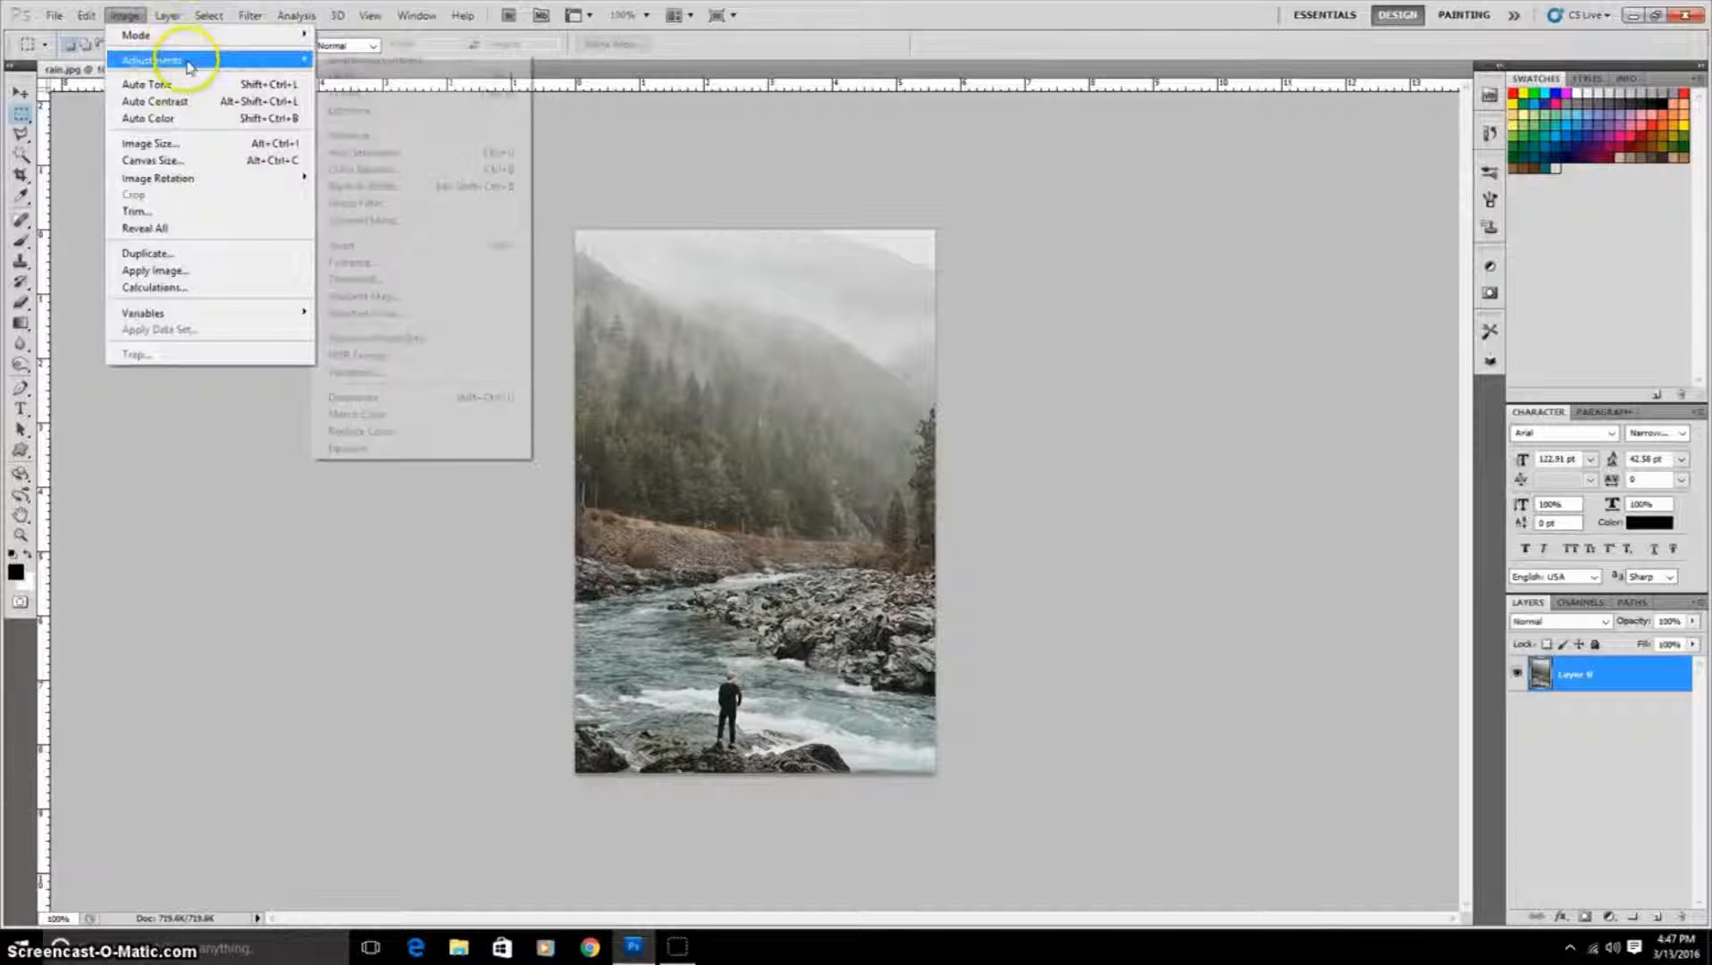
click(411, 151)
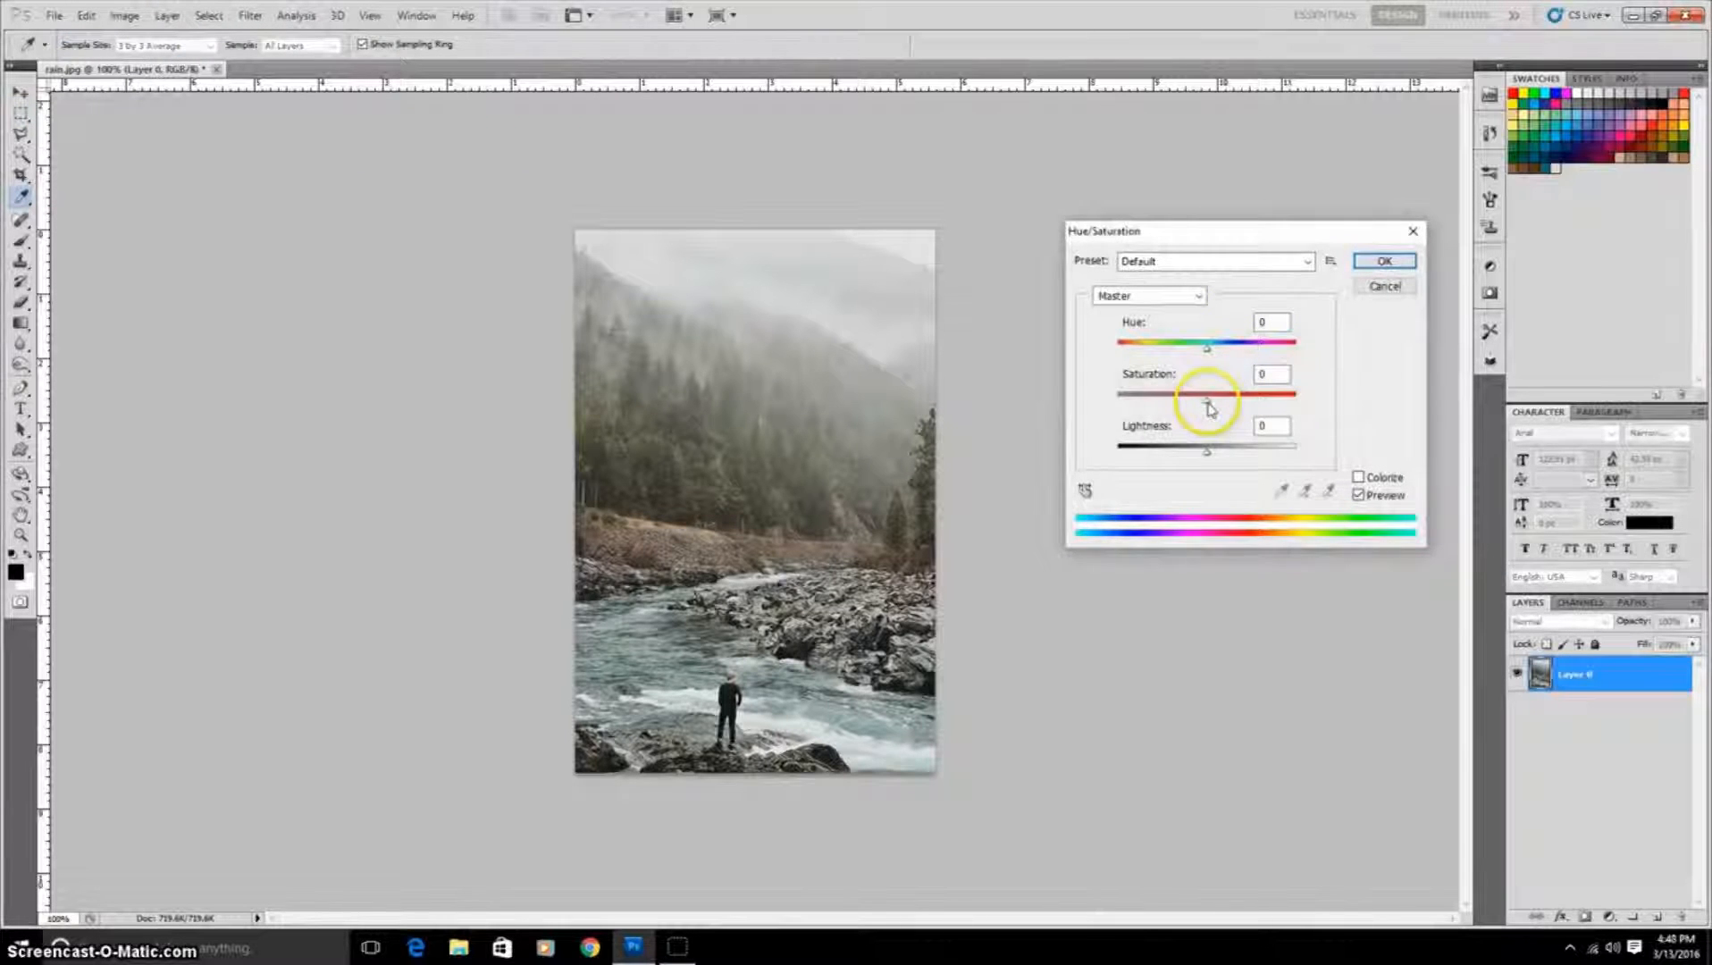
drag(1207, 402, 1152, 402)
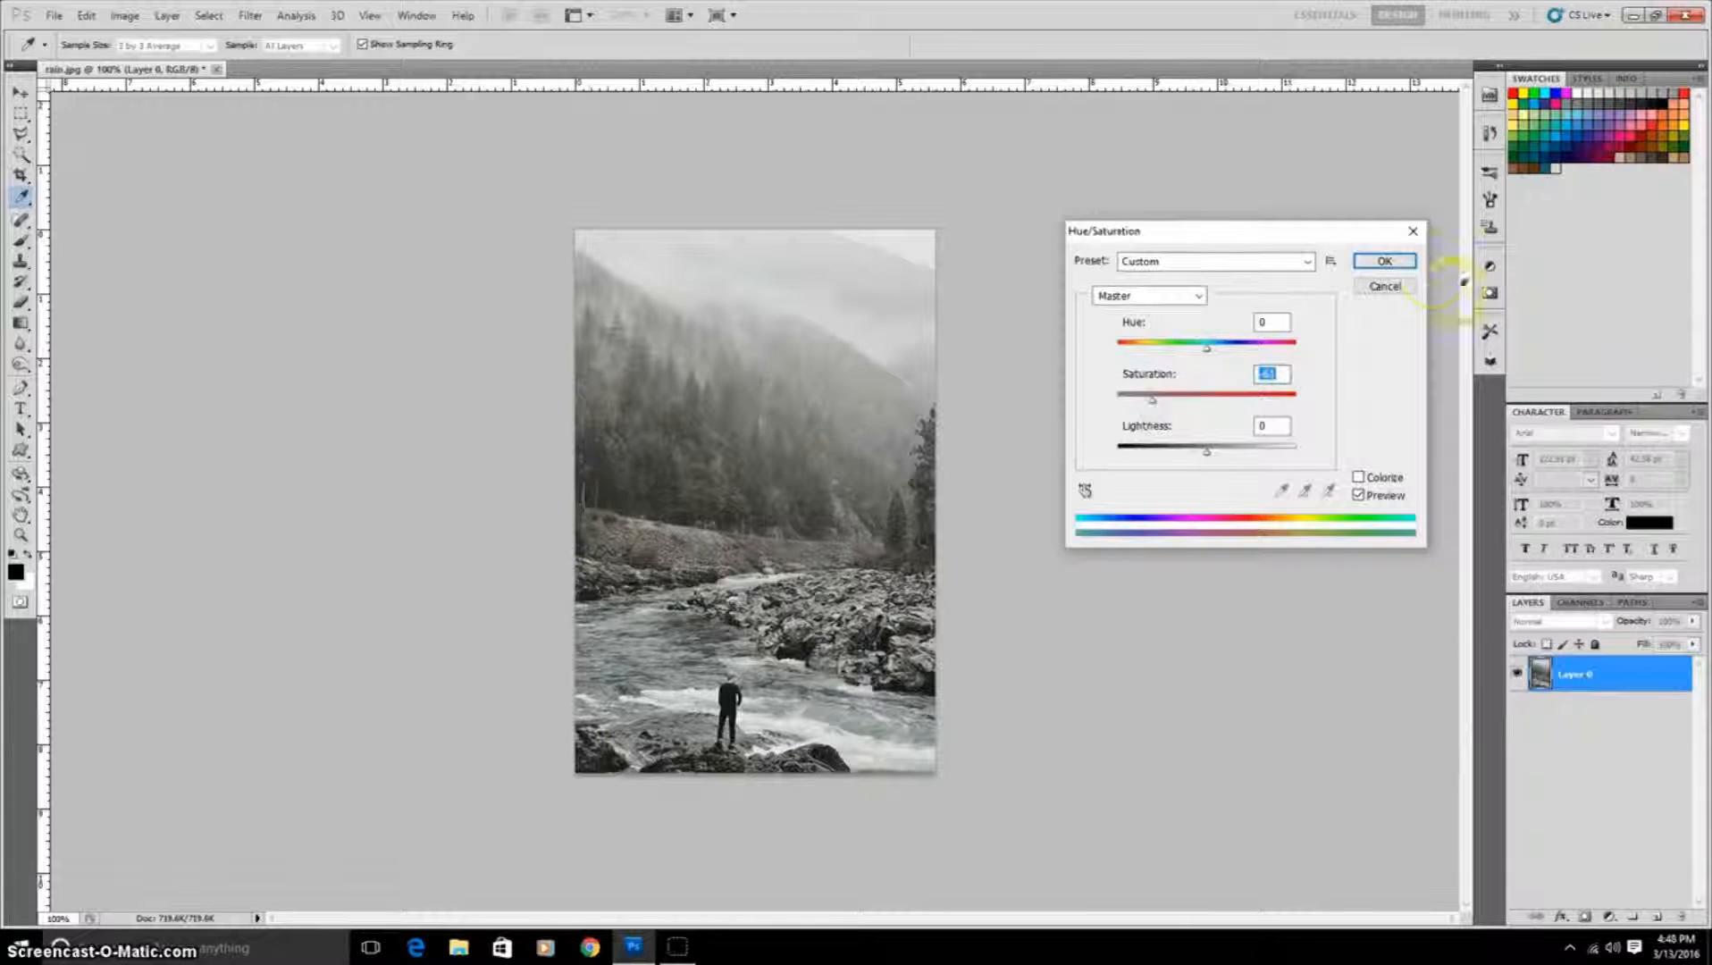
click(1384, 260)
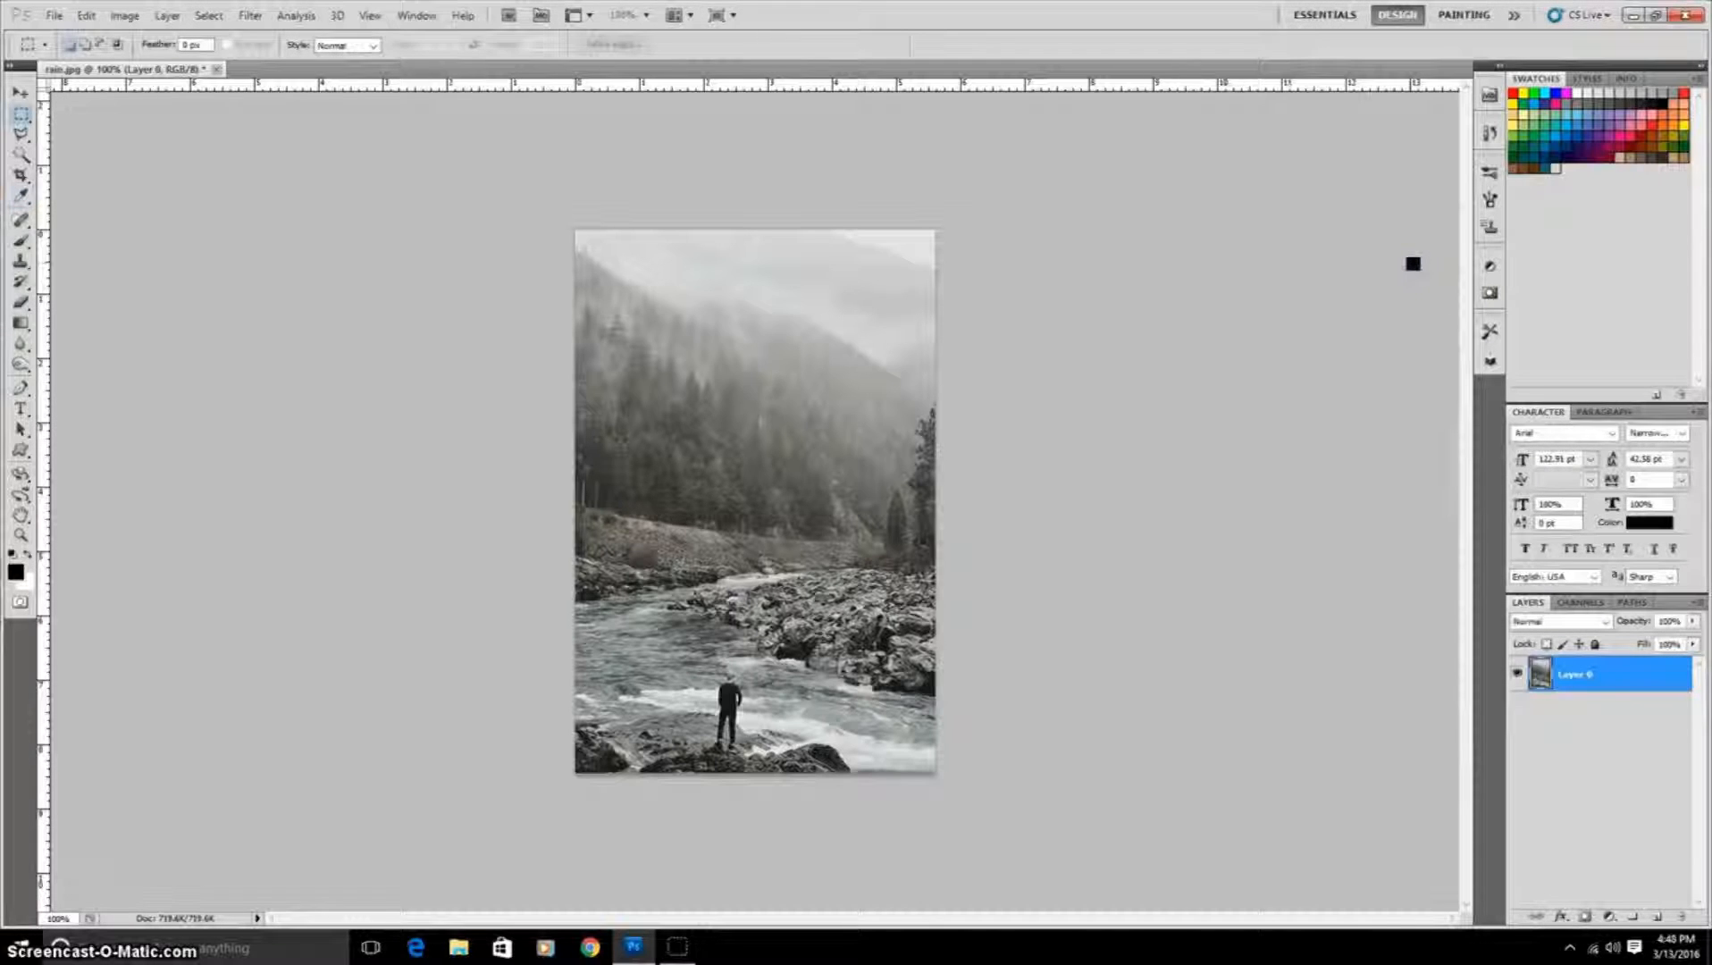
Step: Darken the photo with Levels by setting the white output level to 188
key(ctrl+l)
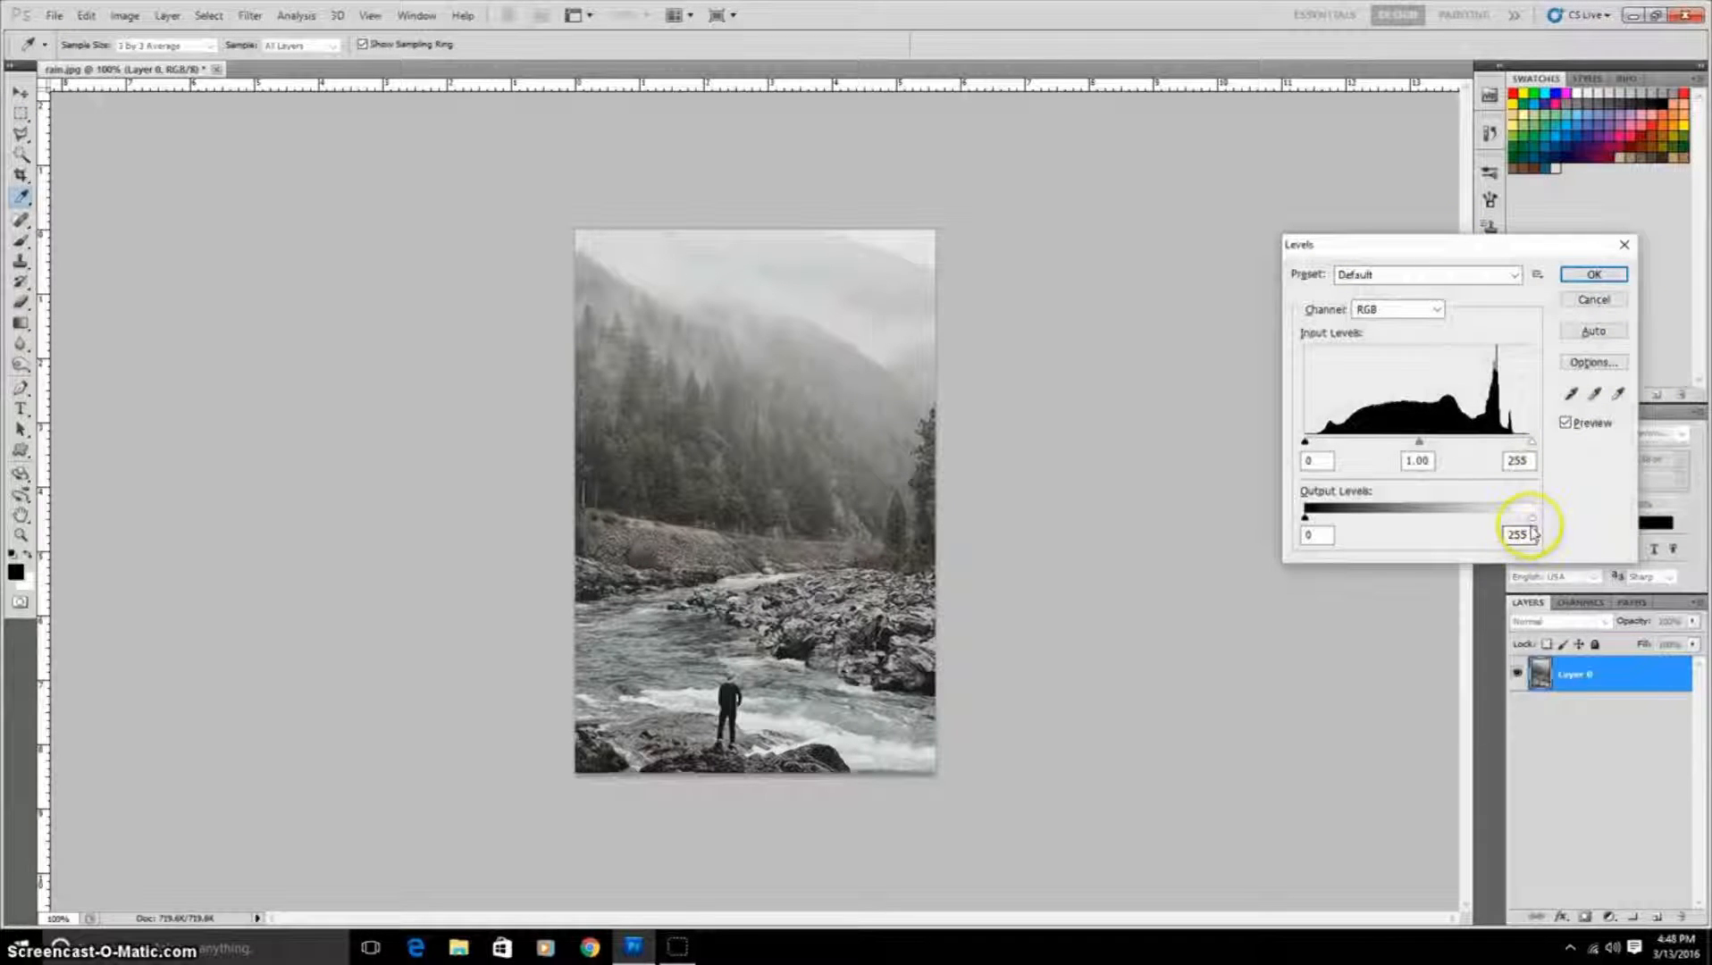
drag(1531, 518, 1475, 517)
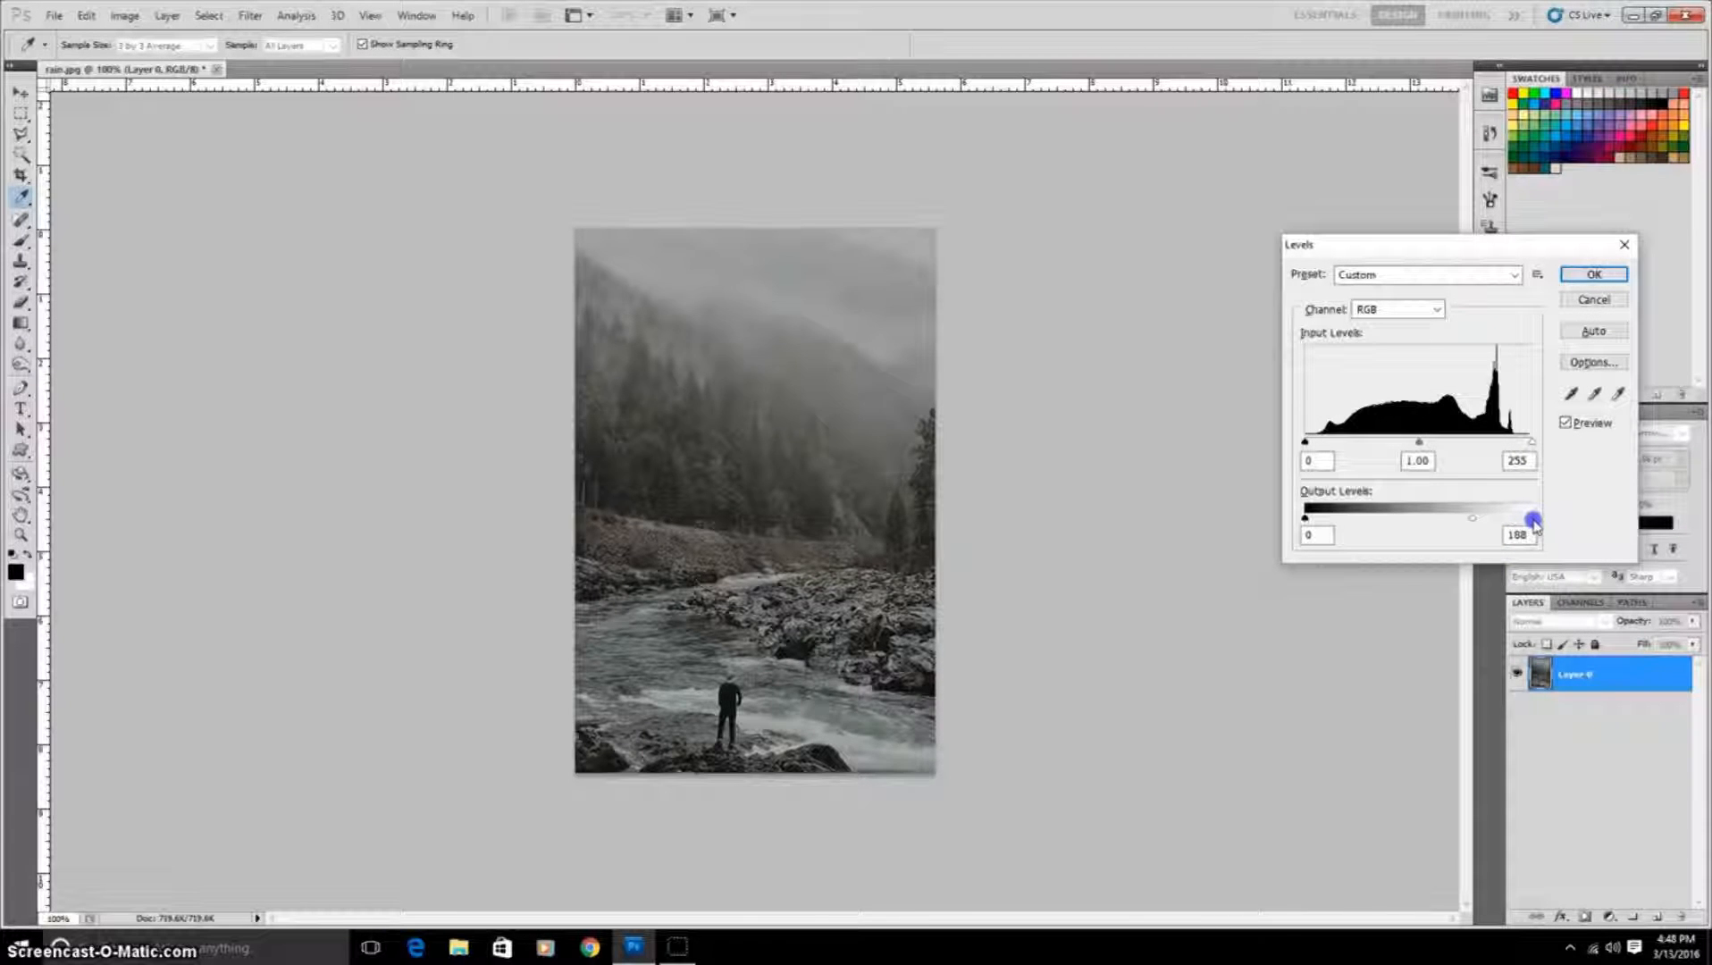
drag(1472, 523, 1473, 523)
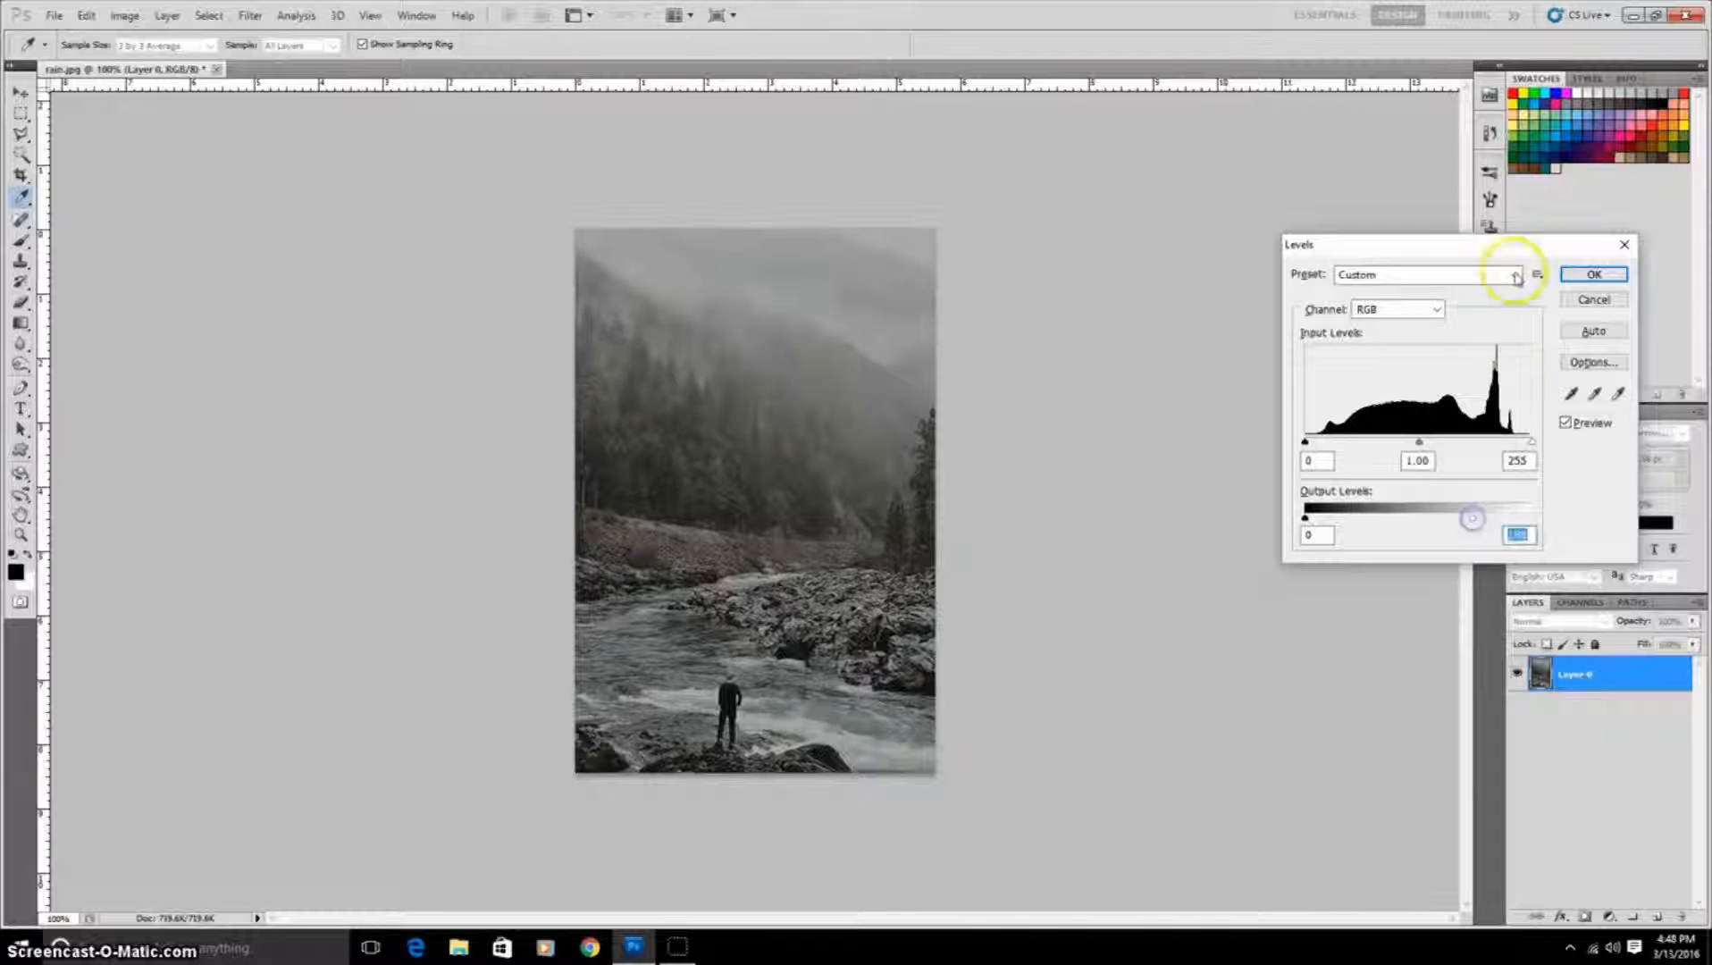
click(1618, 276)
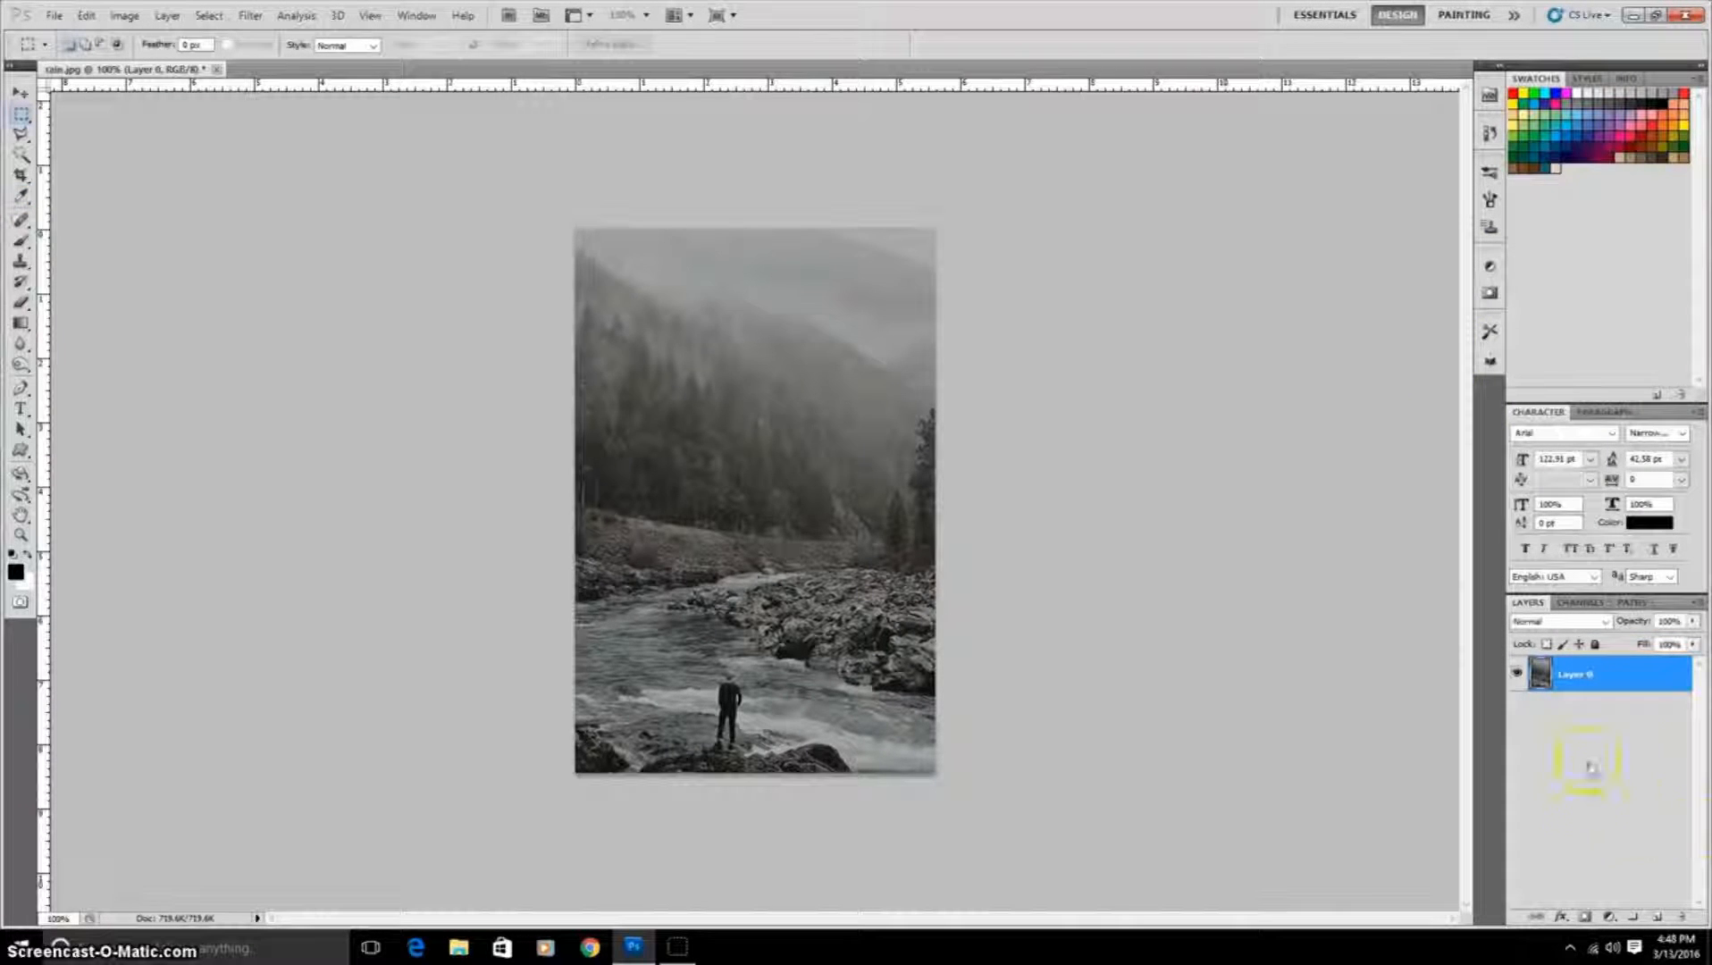
Step: Add a new layer above the photo and fill it entirely with black
click(1655, 914)
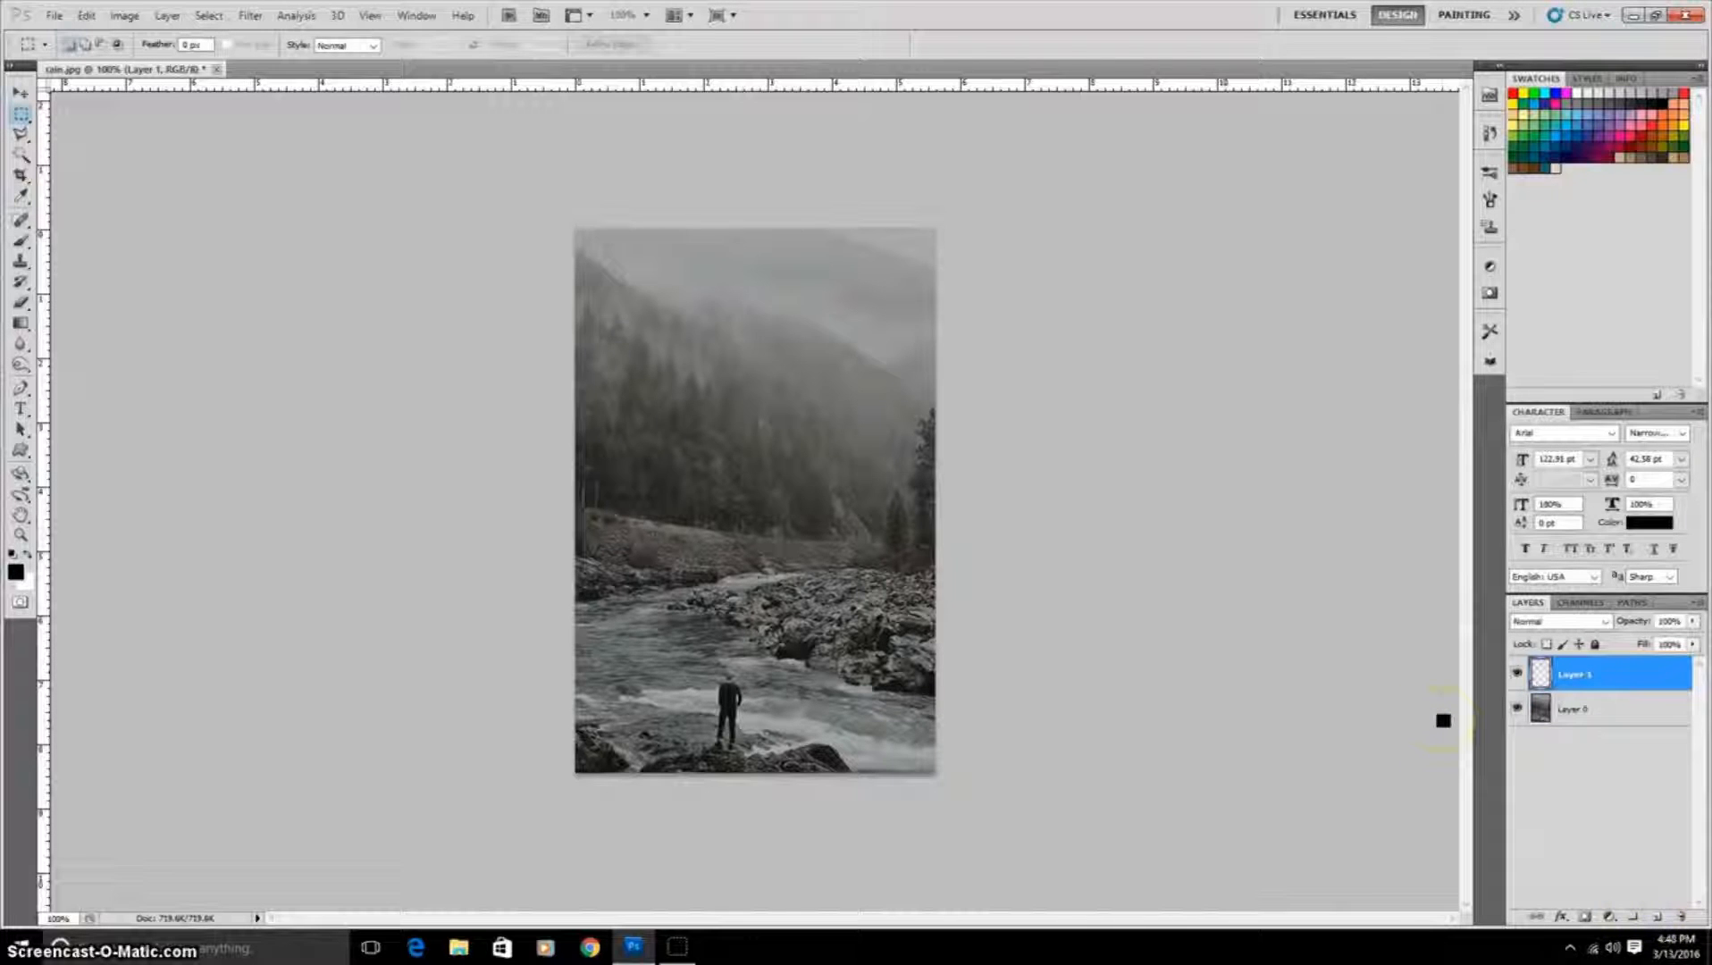
key(shift+F5)
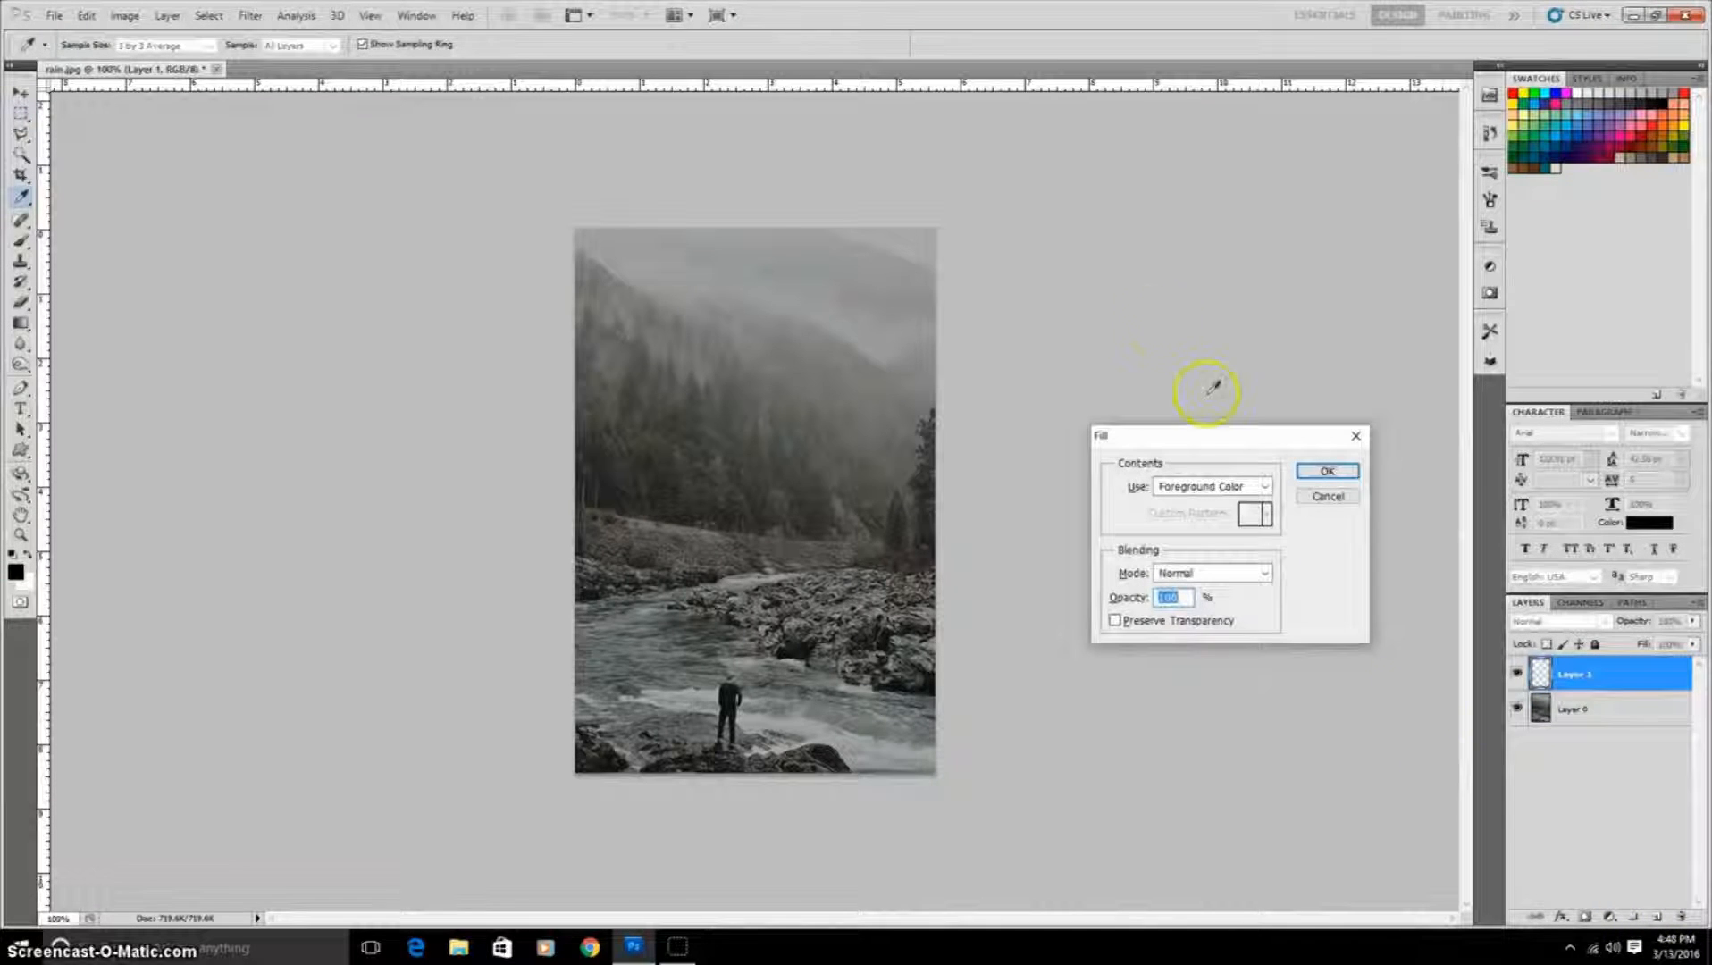
click(1264, 486)
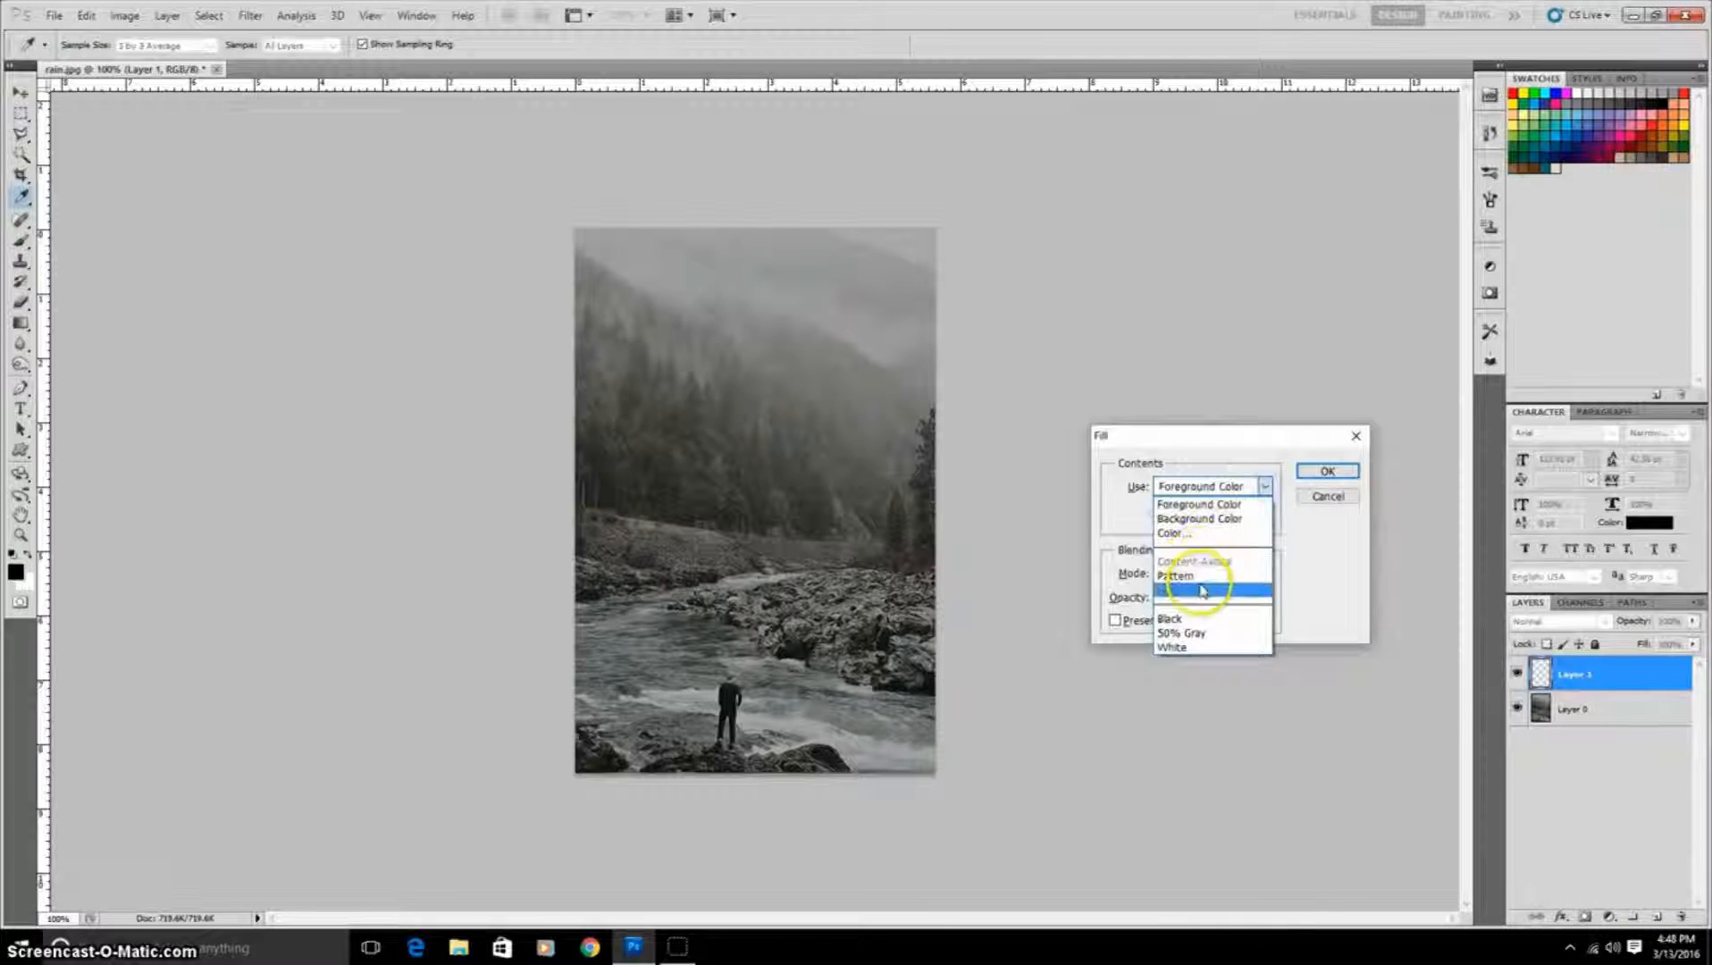
click(1208, 623)
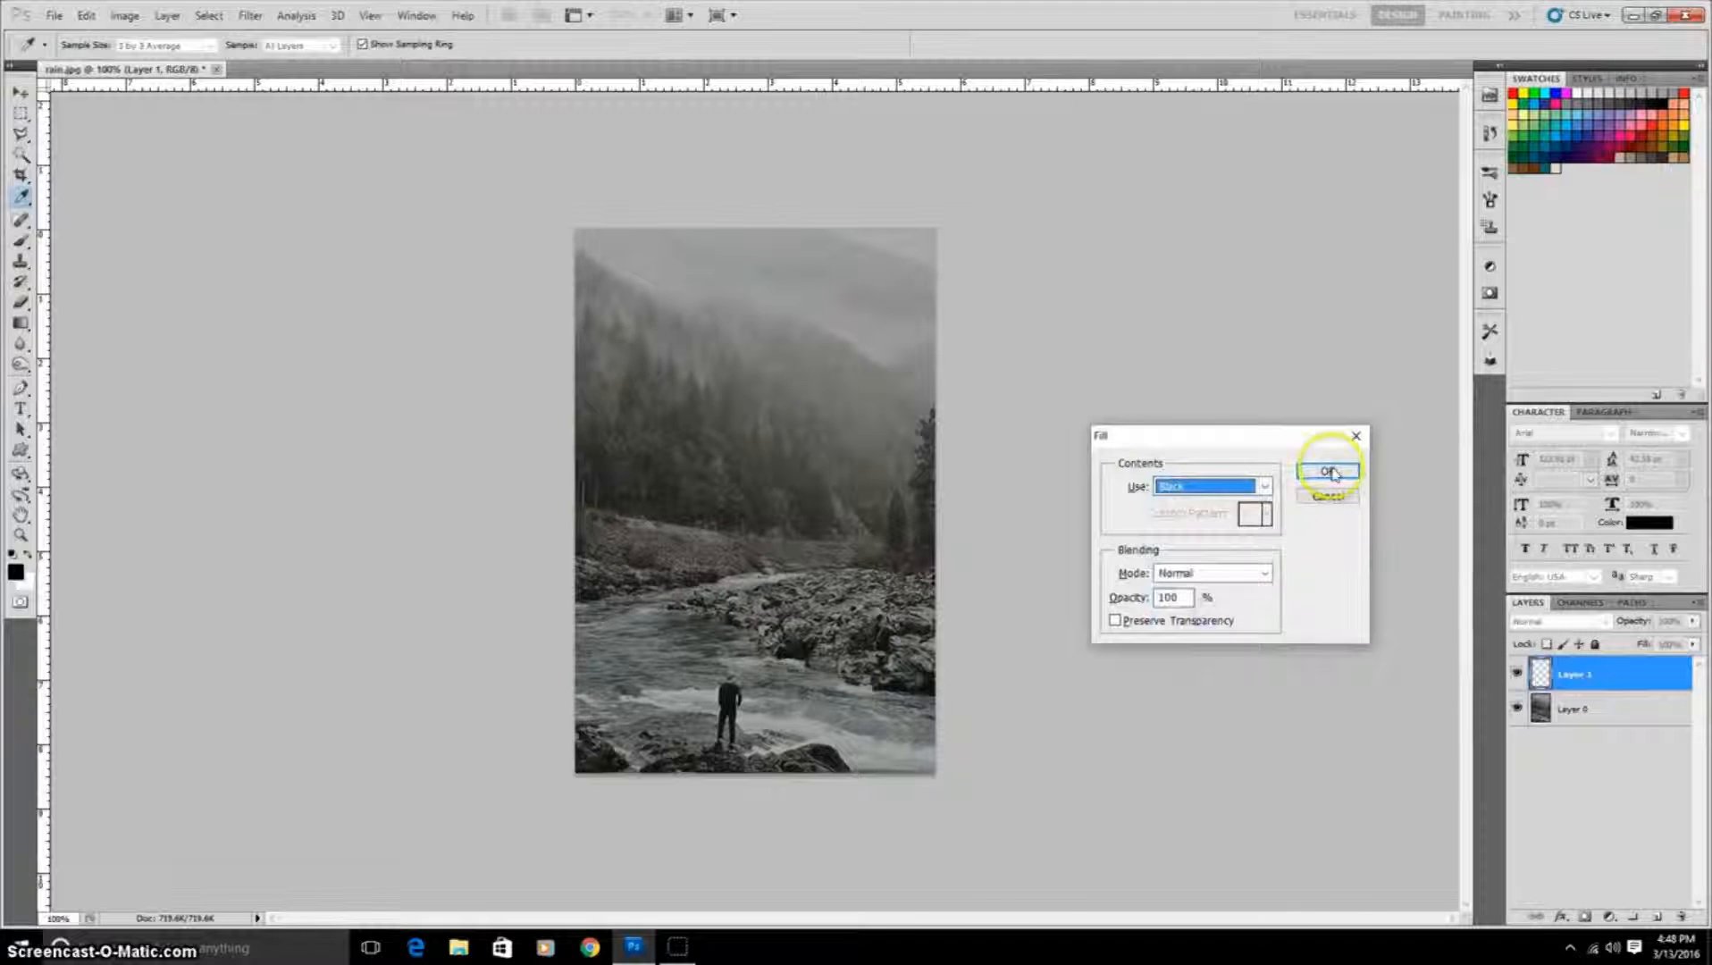
click(1327, 471)
key(m)
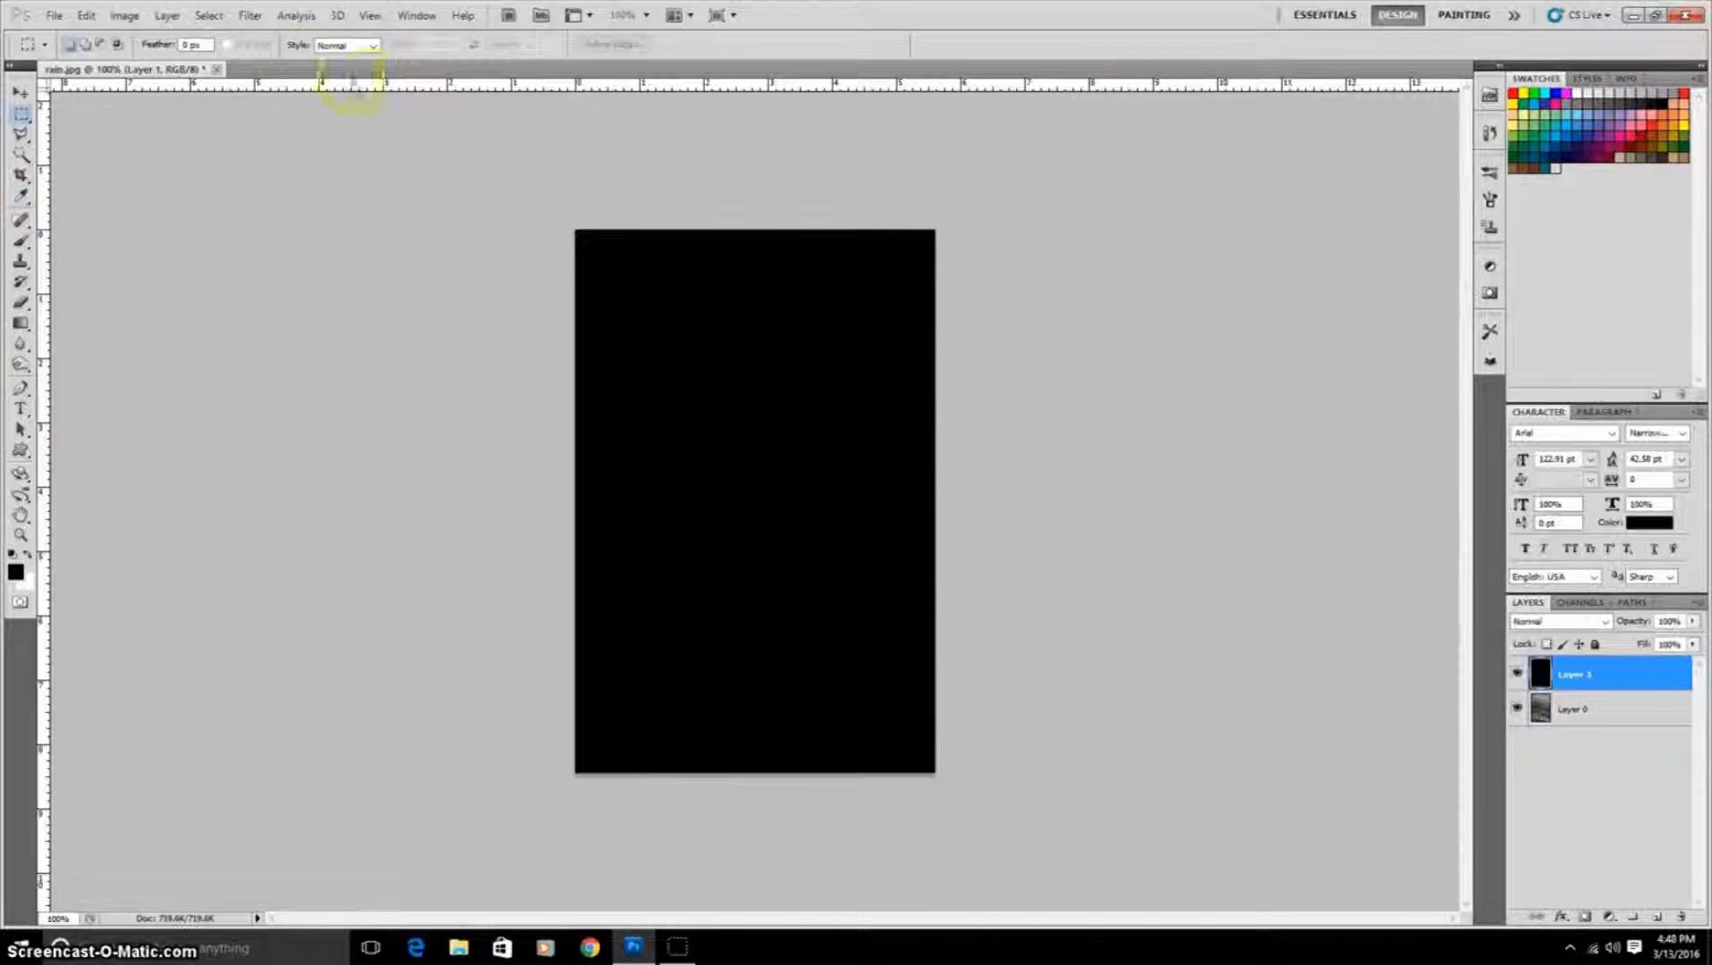
Step: Apply Add Noise to the black layer with Gaussian distribution and Monochromatic enabled
click(249, 15)
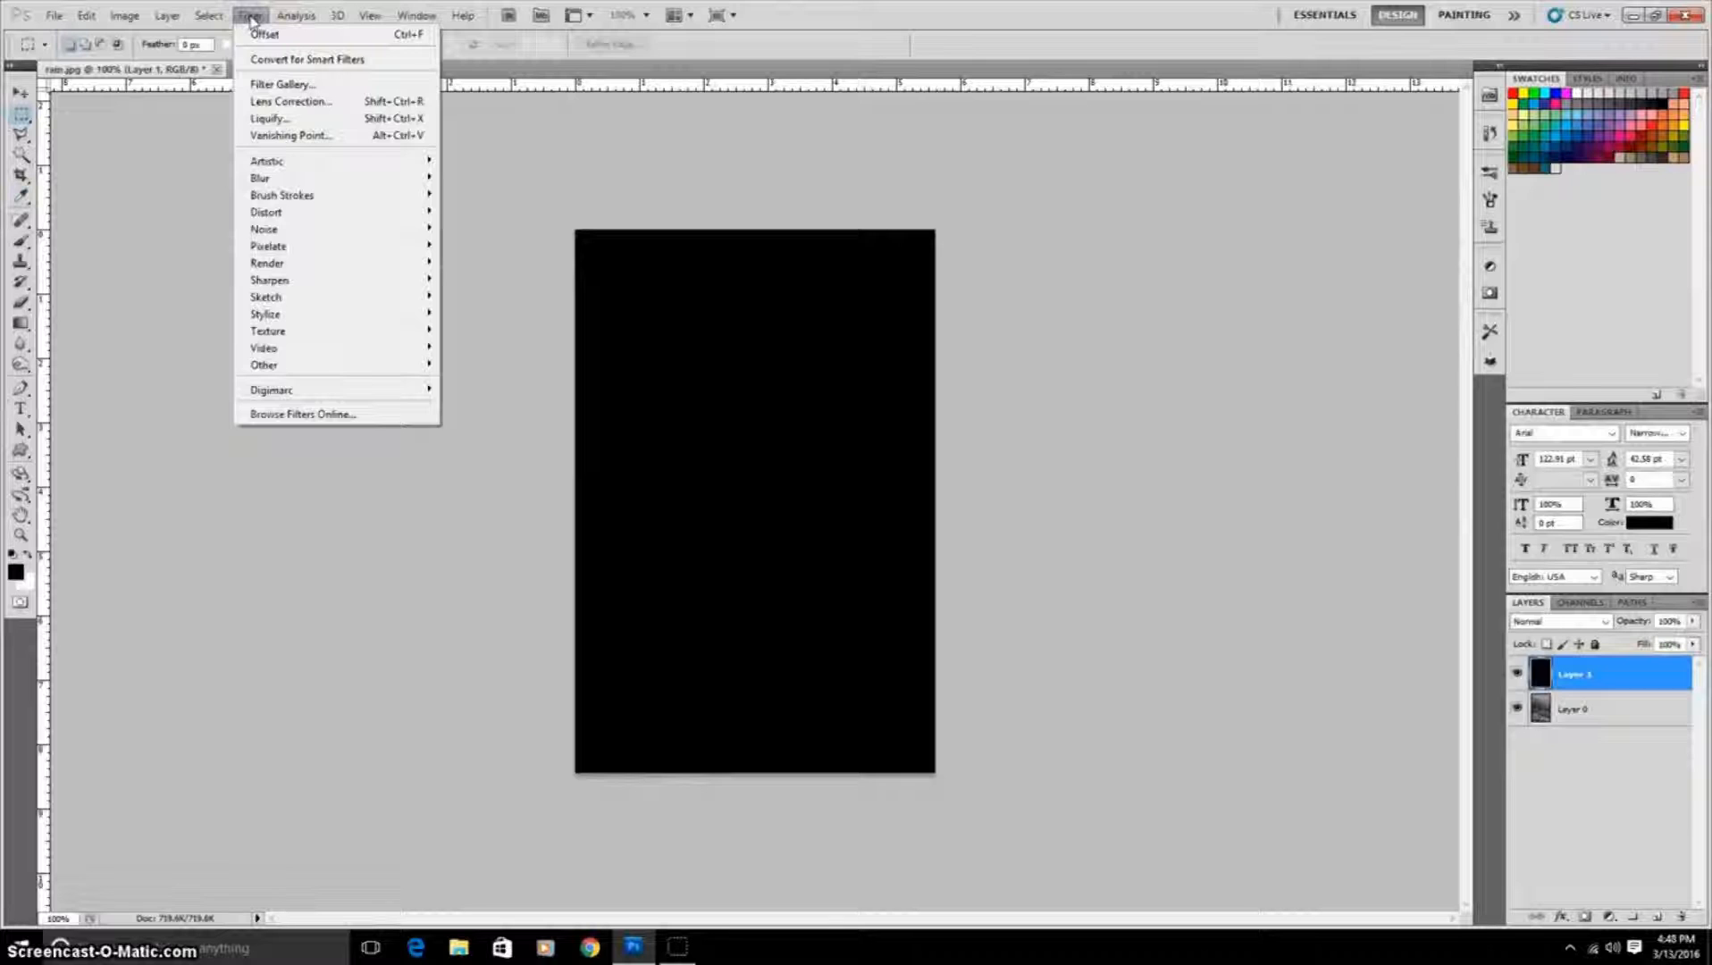
mouse_move(326, 228)
click(469, 223)
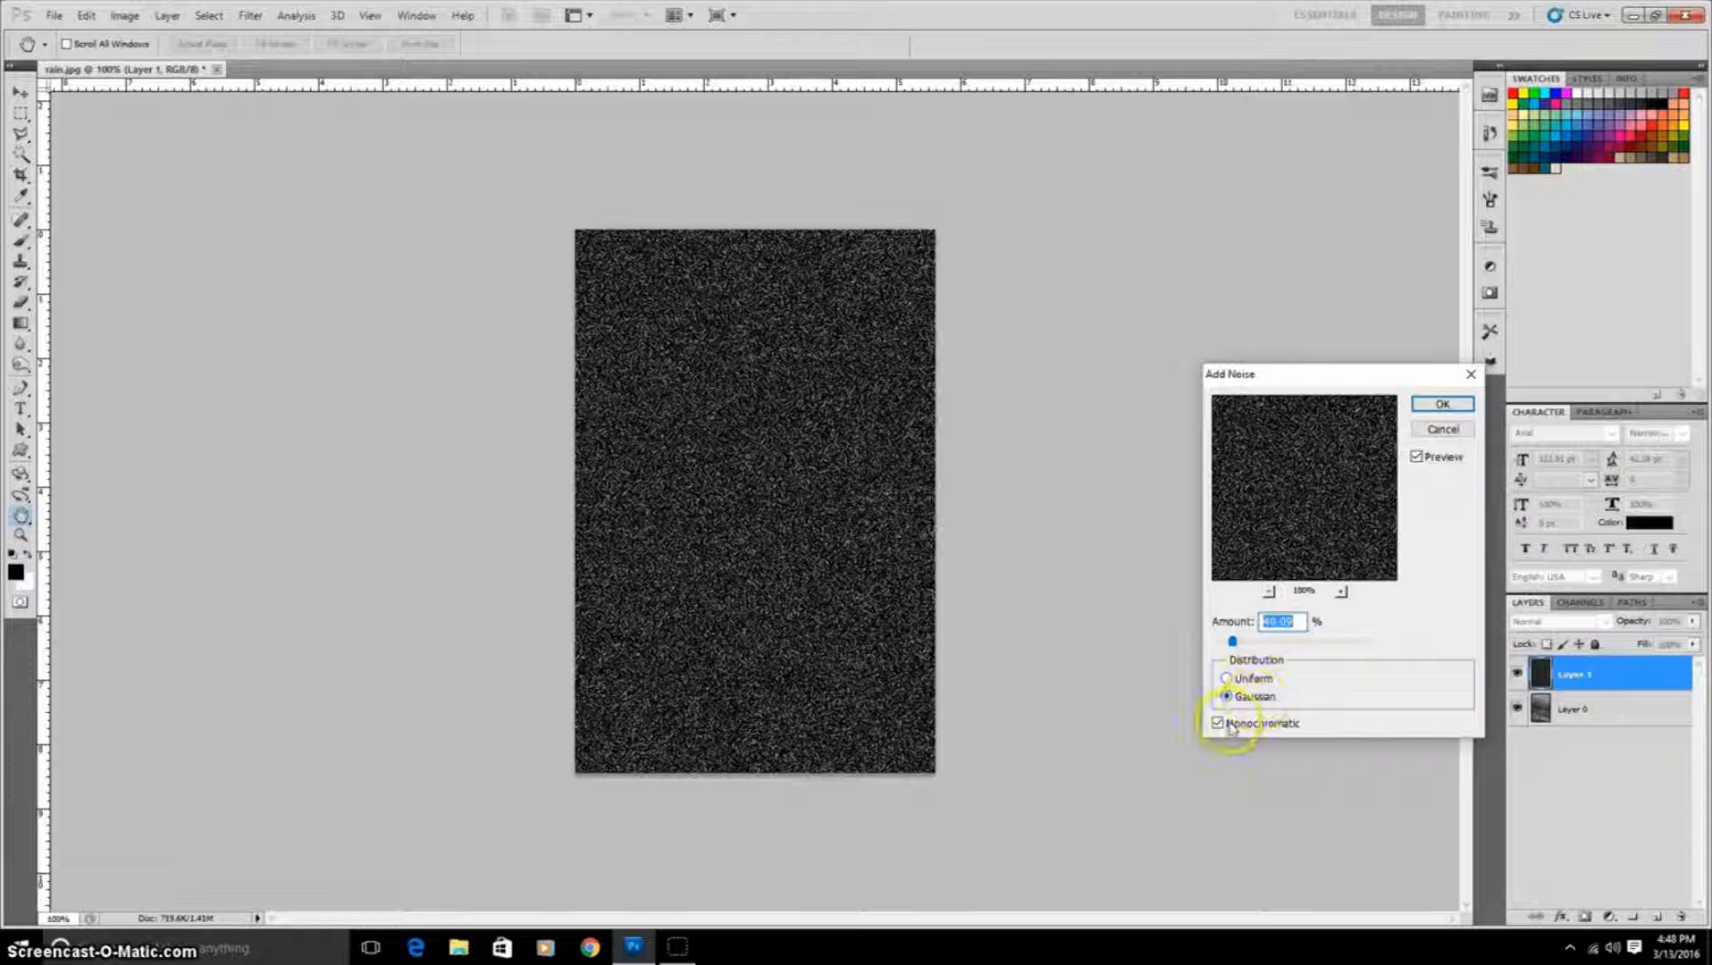
click(1443, 406)
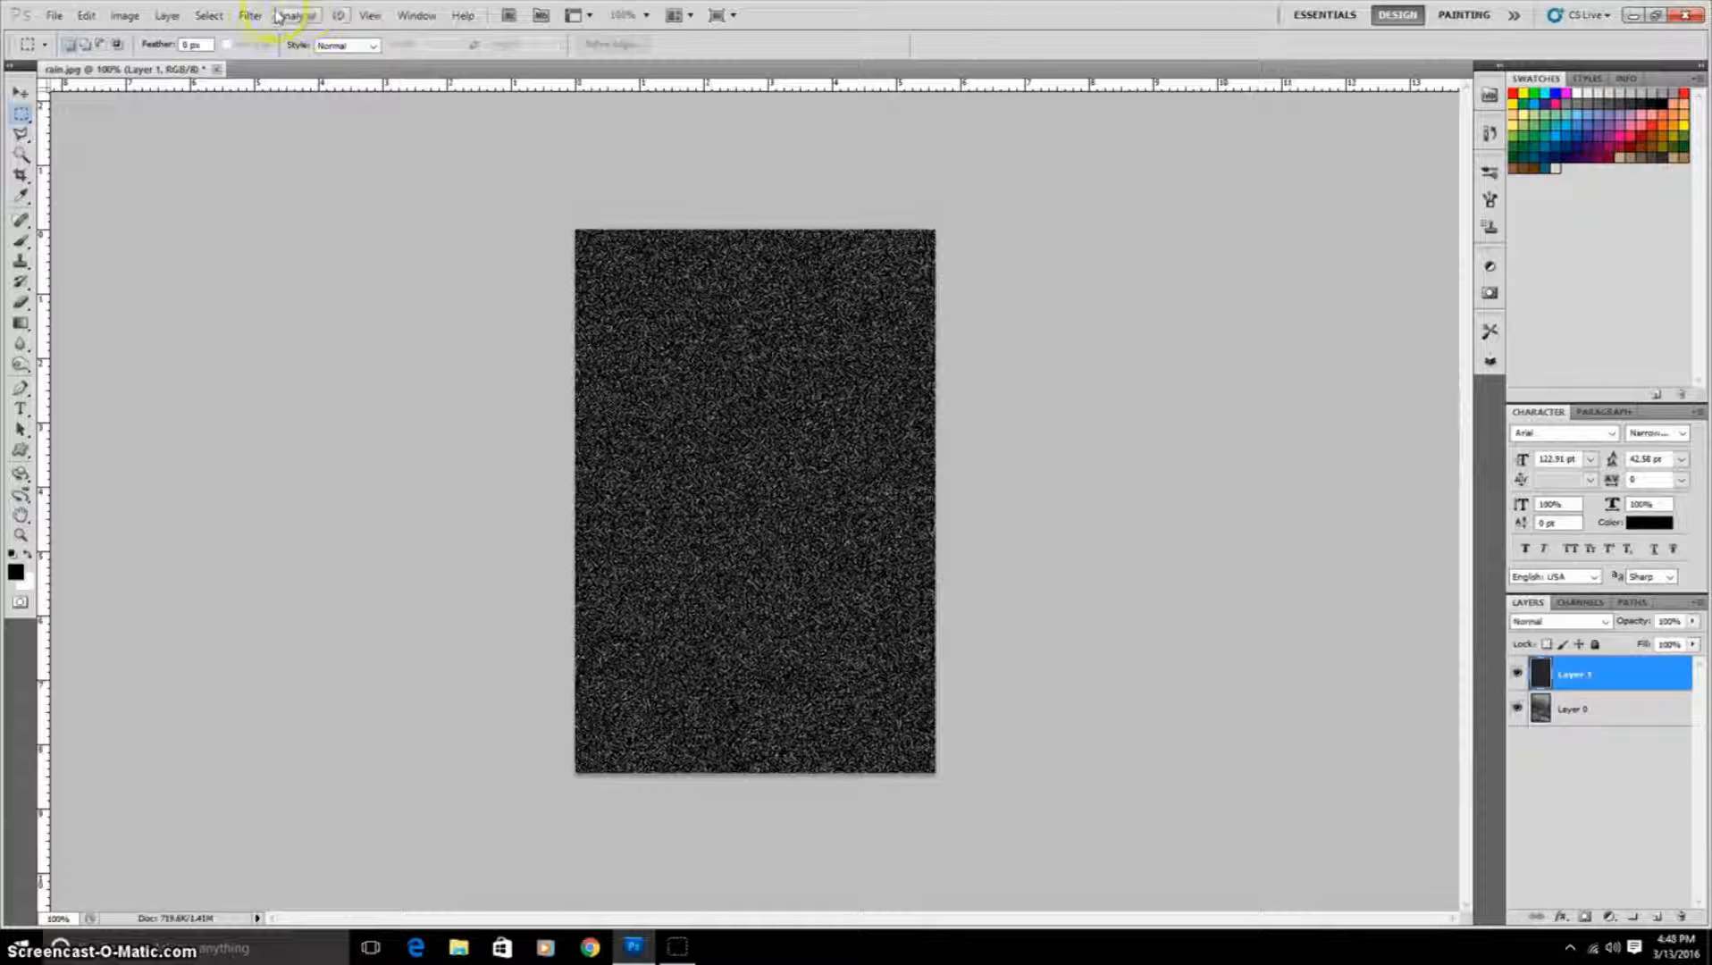
Step: Apply the Blur filter to the noise layer
click(253, 16)
mouse_move(286, 179)
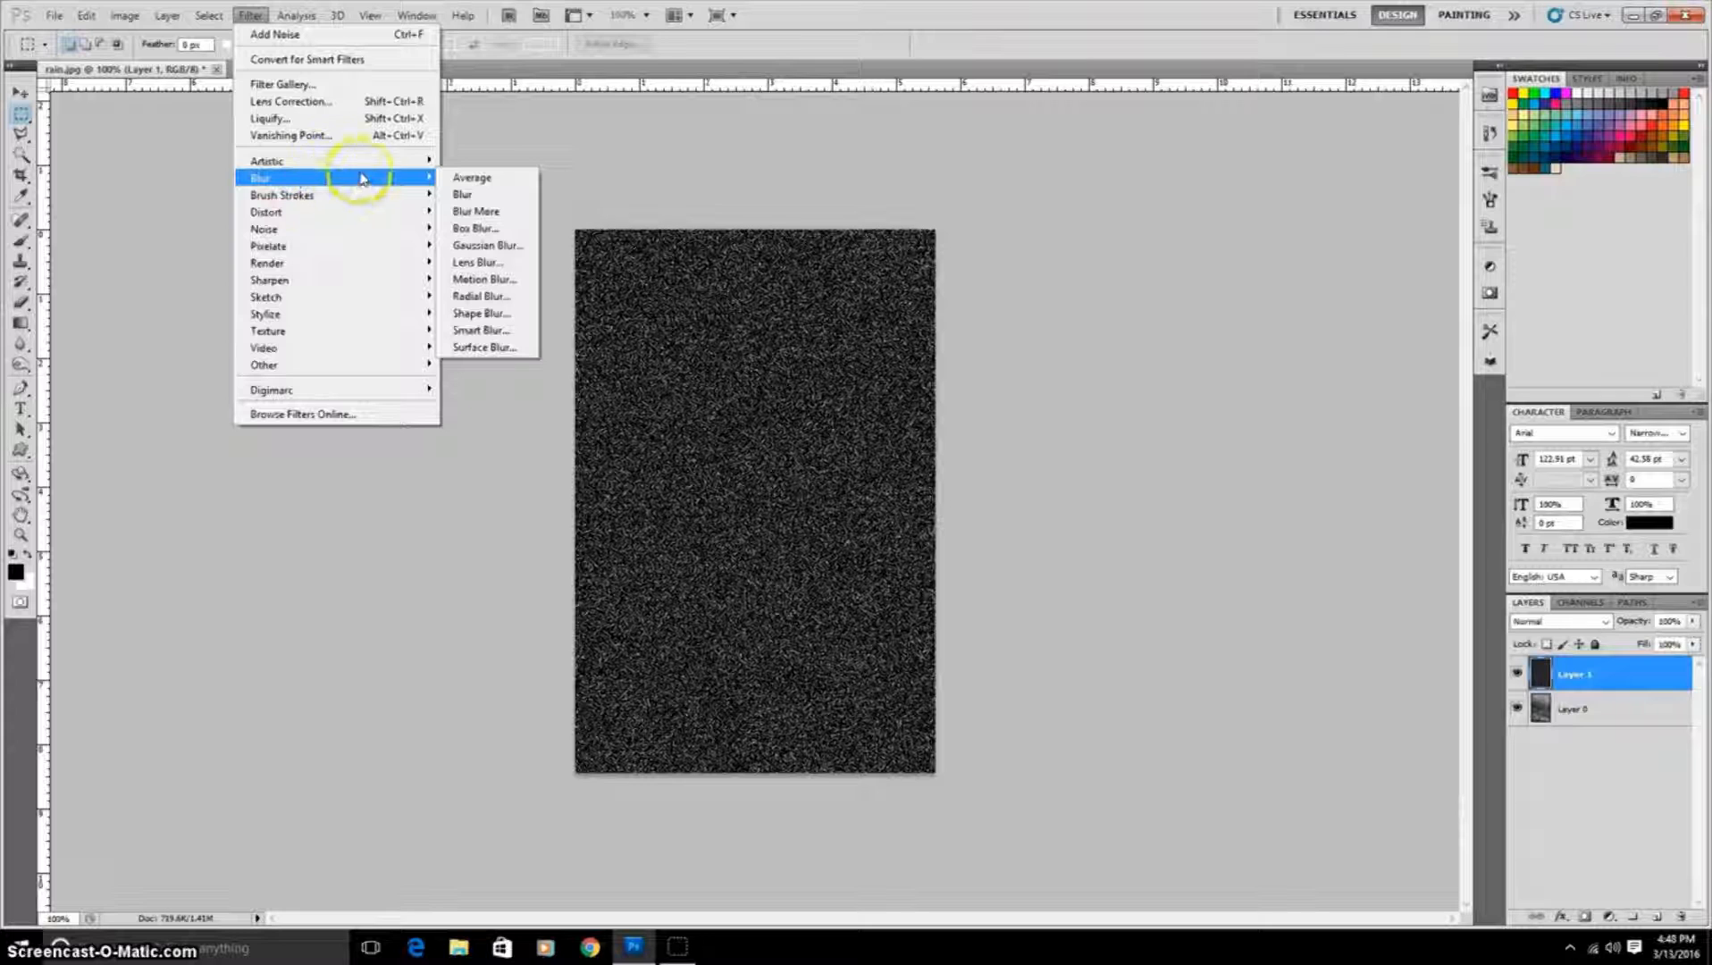
click(468, 196)
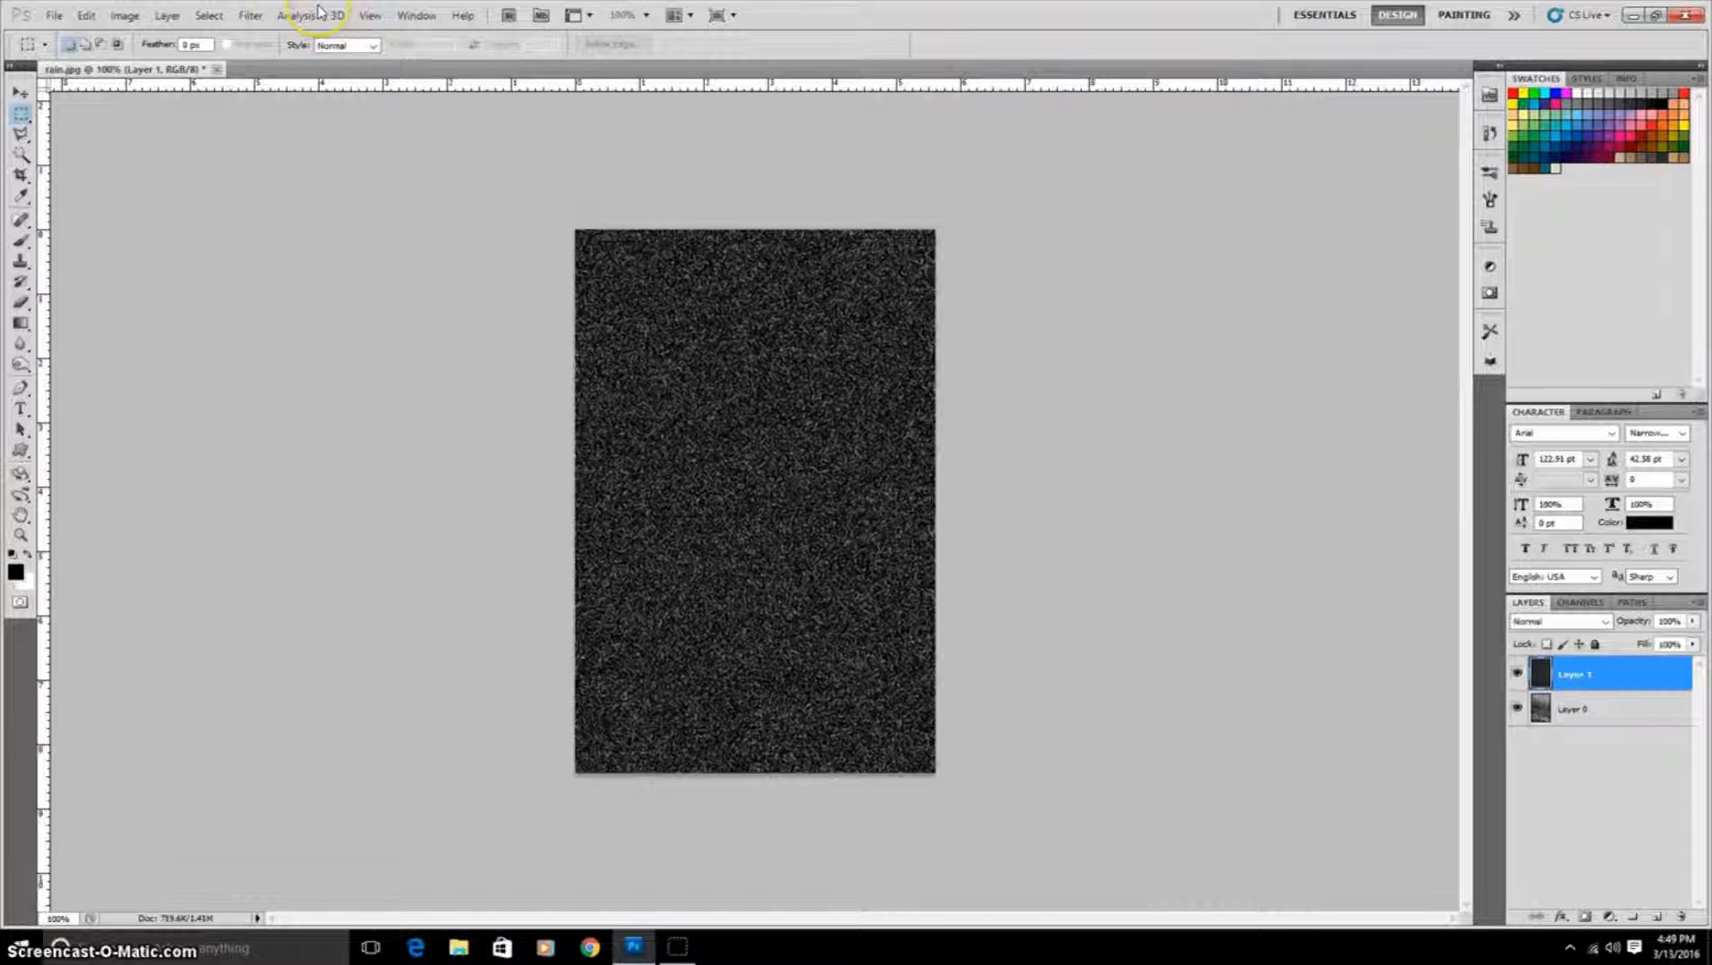
Step: Rotate the image 90° counter-clockwise
click(124, 15)
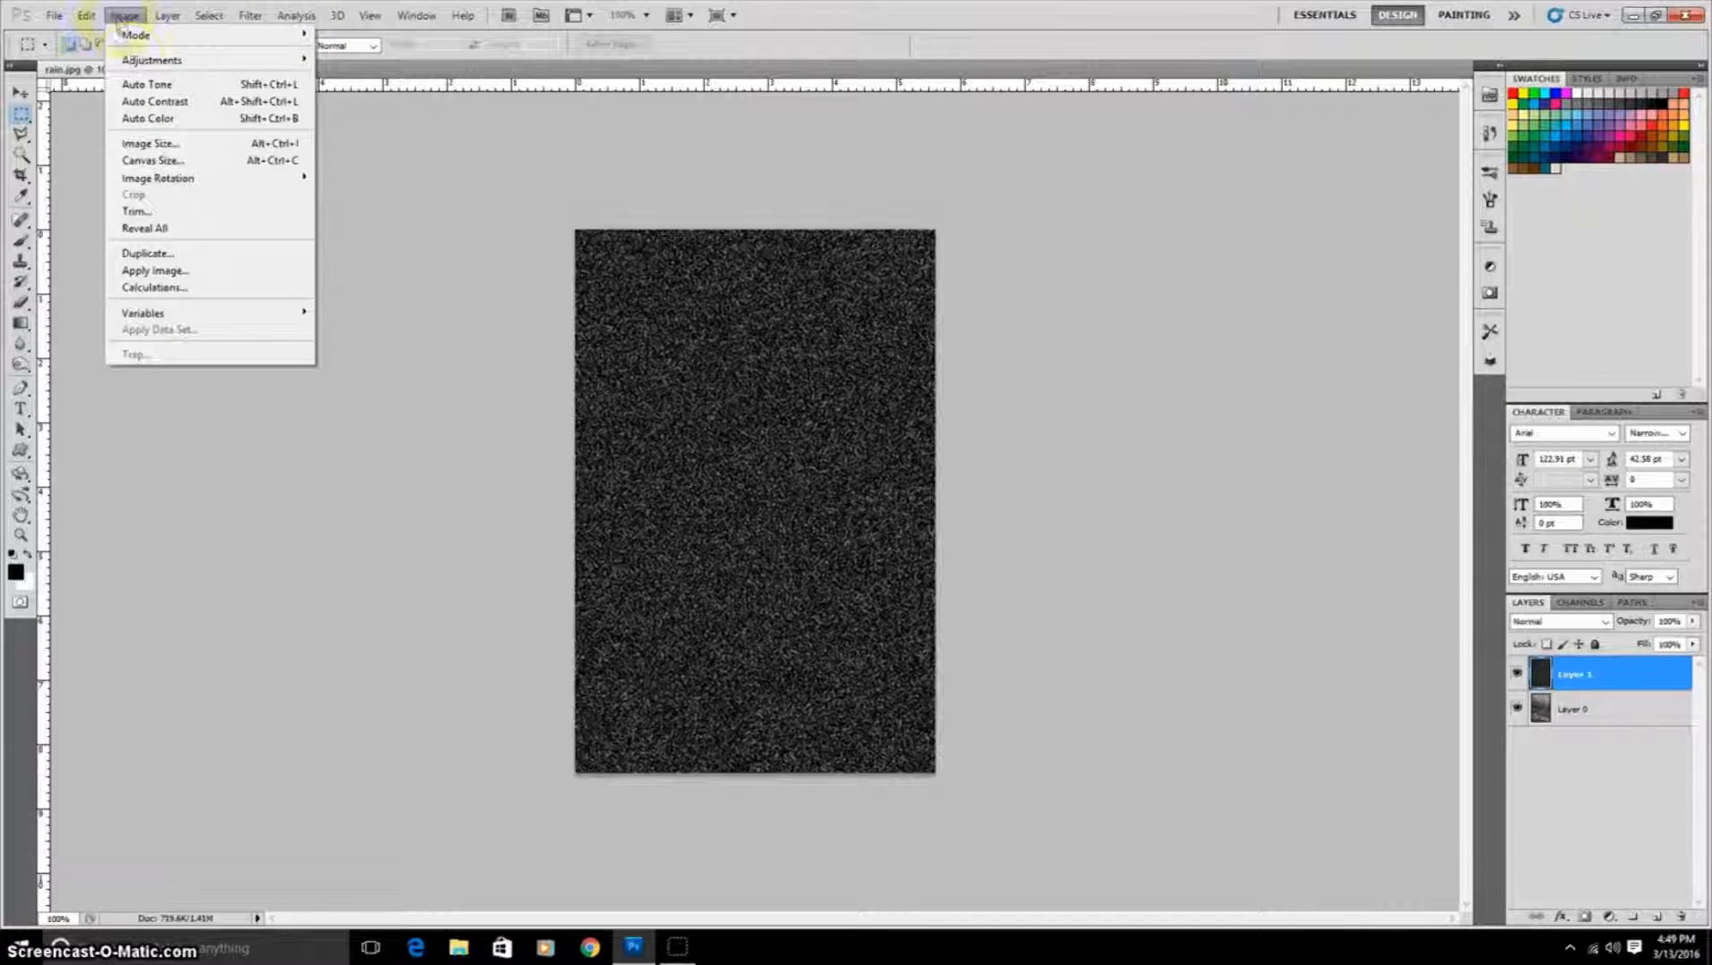
mouse_move(246, 178)
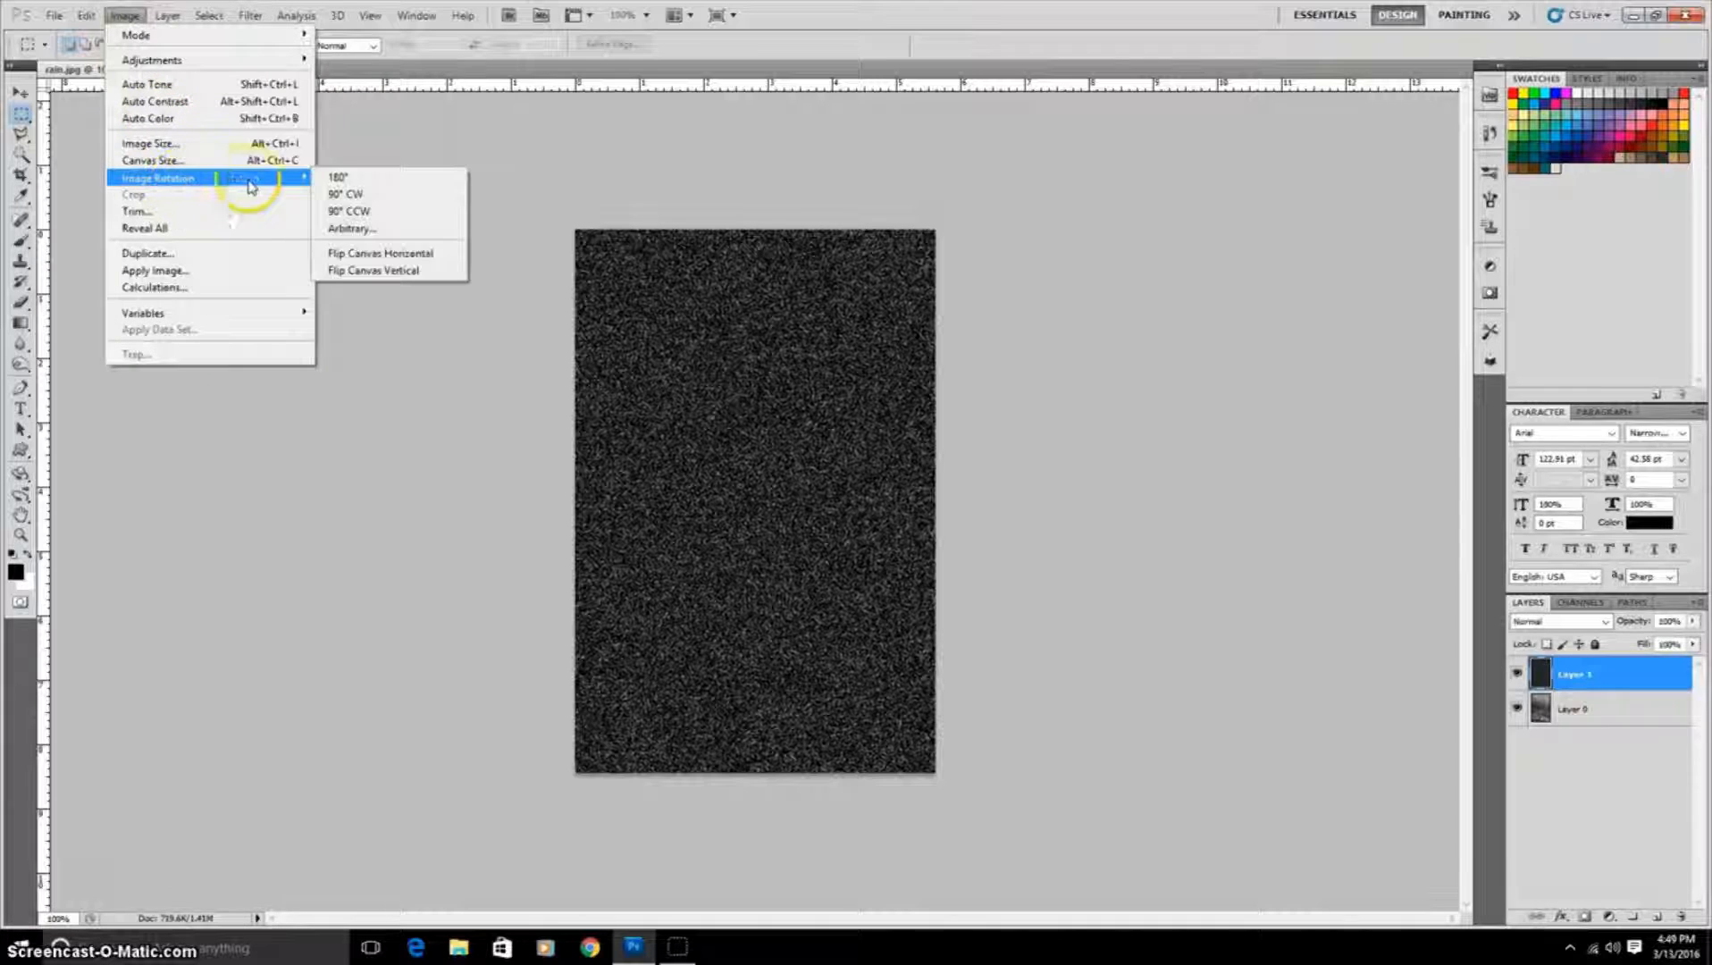
click(366, 213)
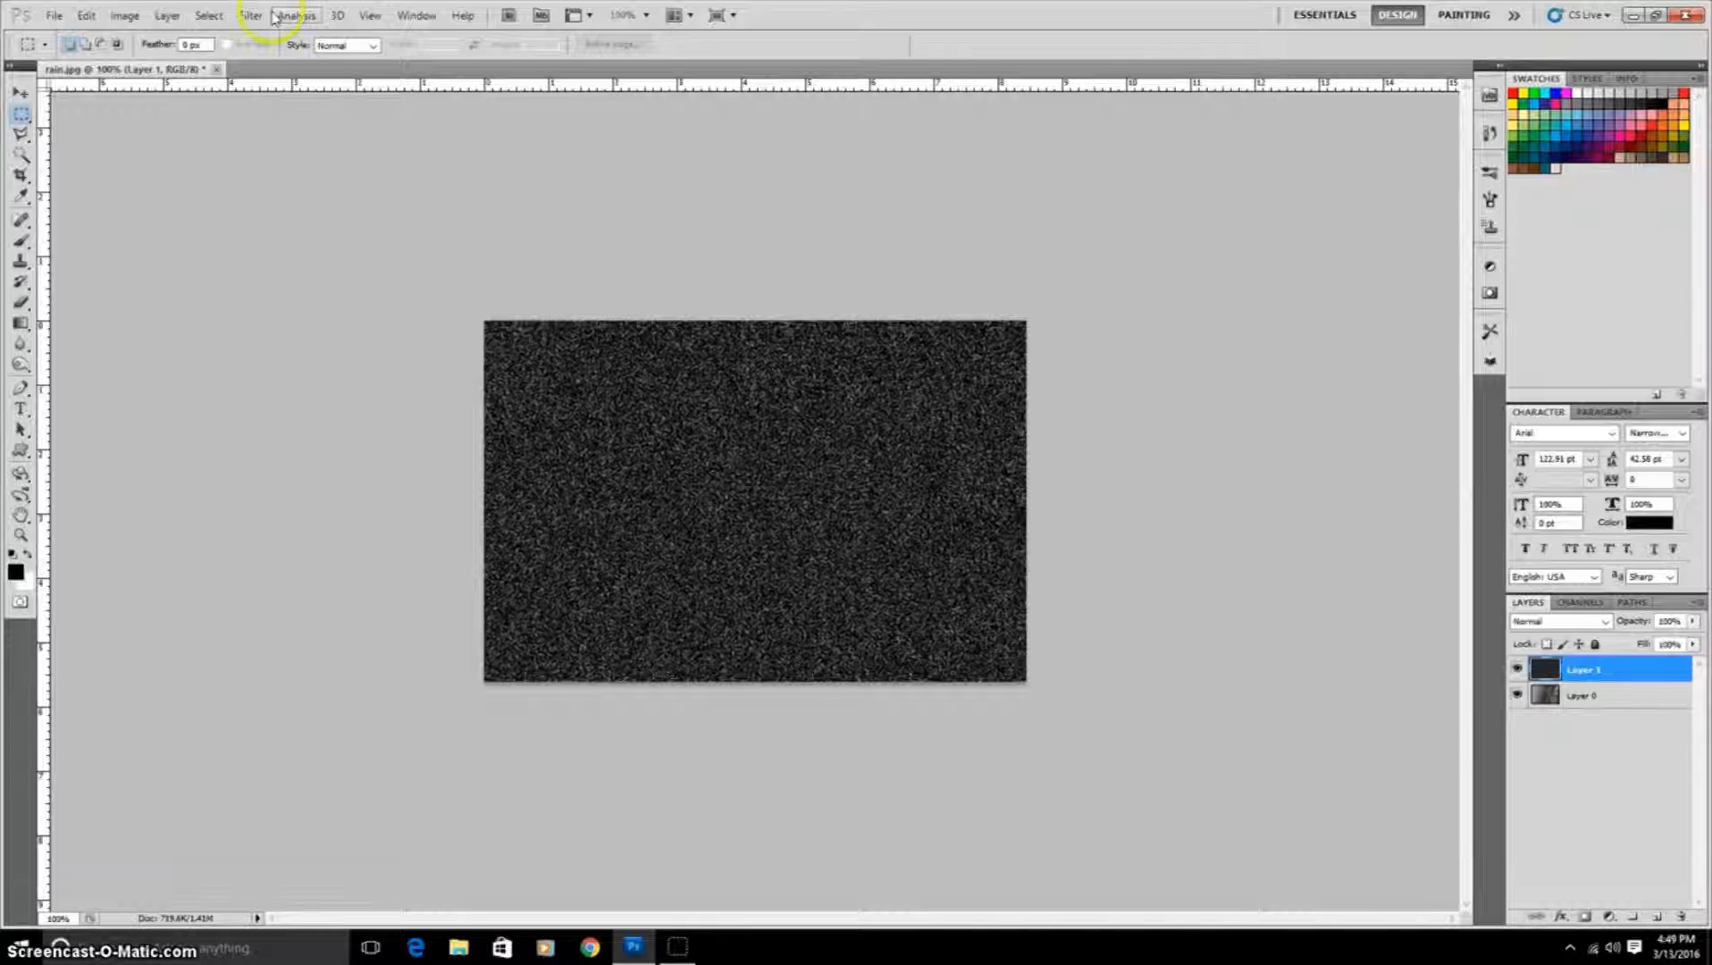
Step: Apply the Wind filter to the noise layer using the Blast method from the left
click(260, 16)
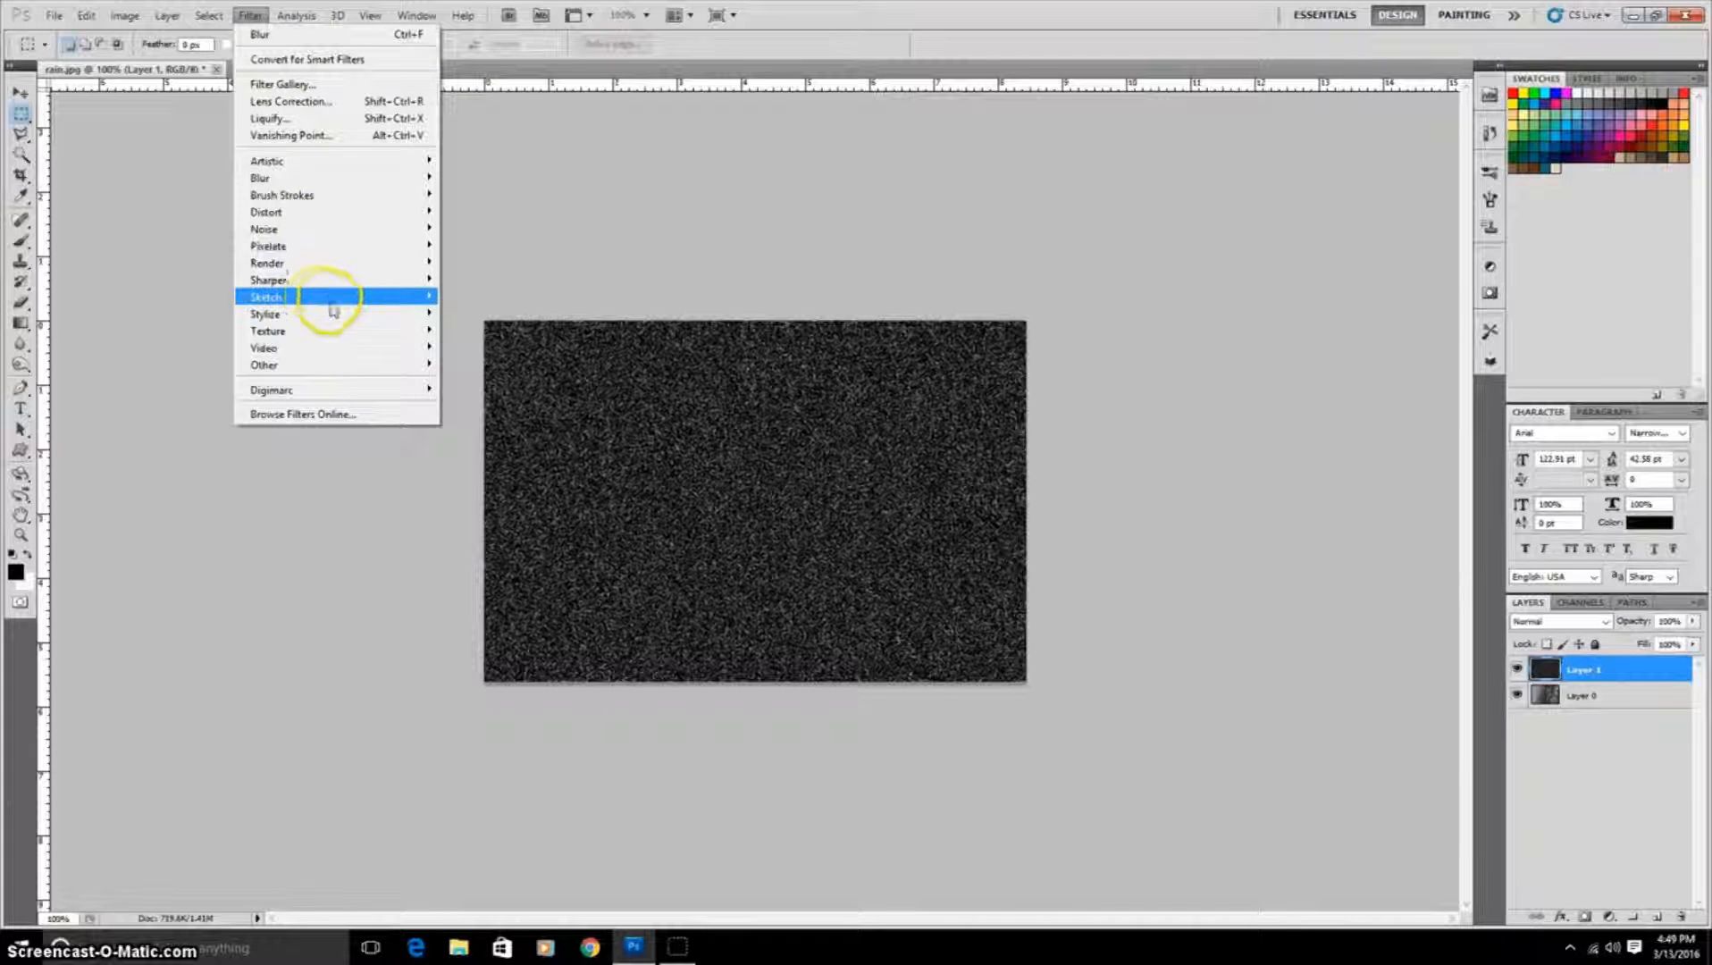
mouse_move(321, 316)
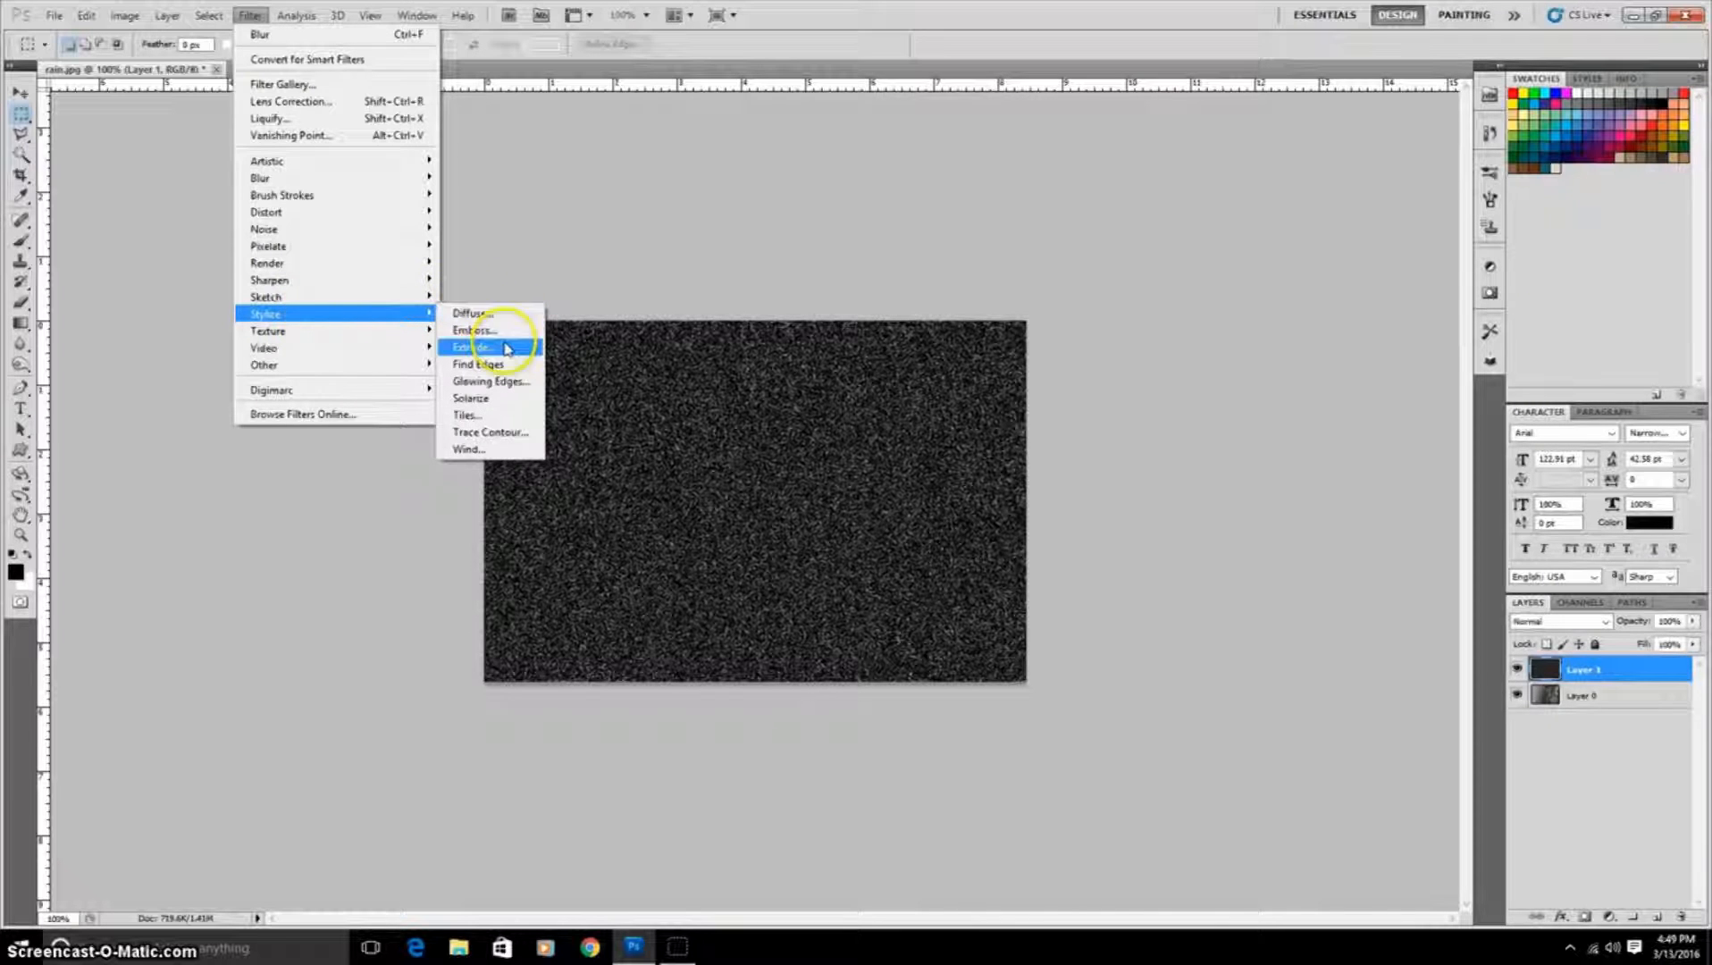
click(492, 449)
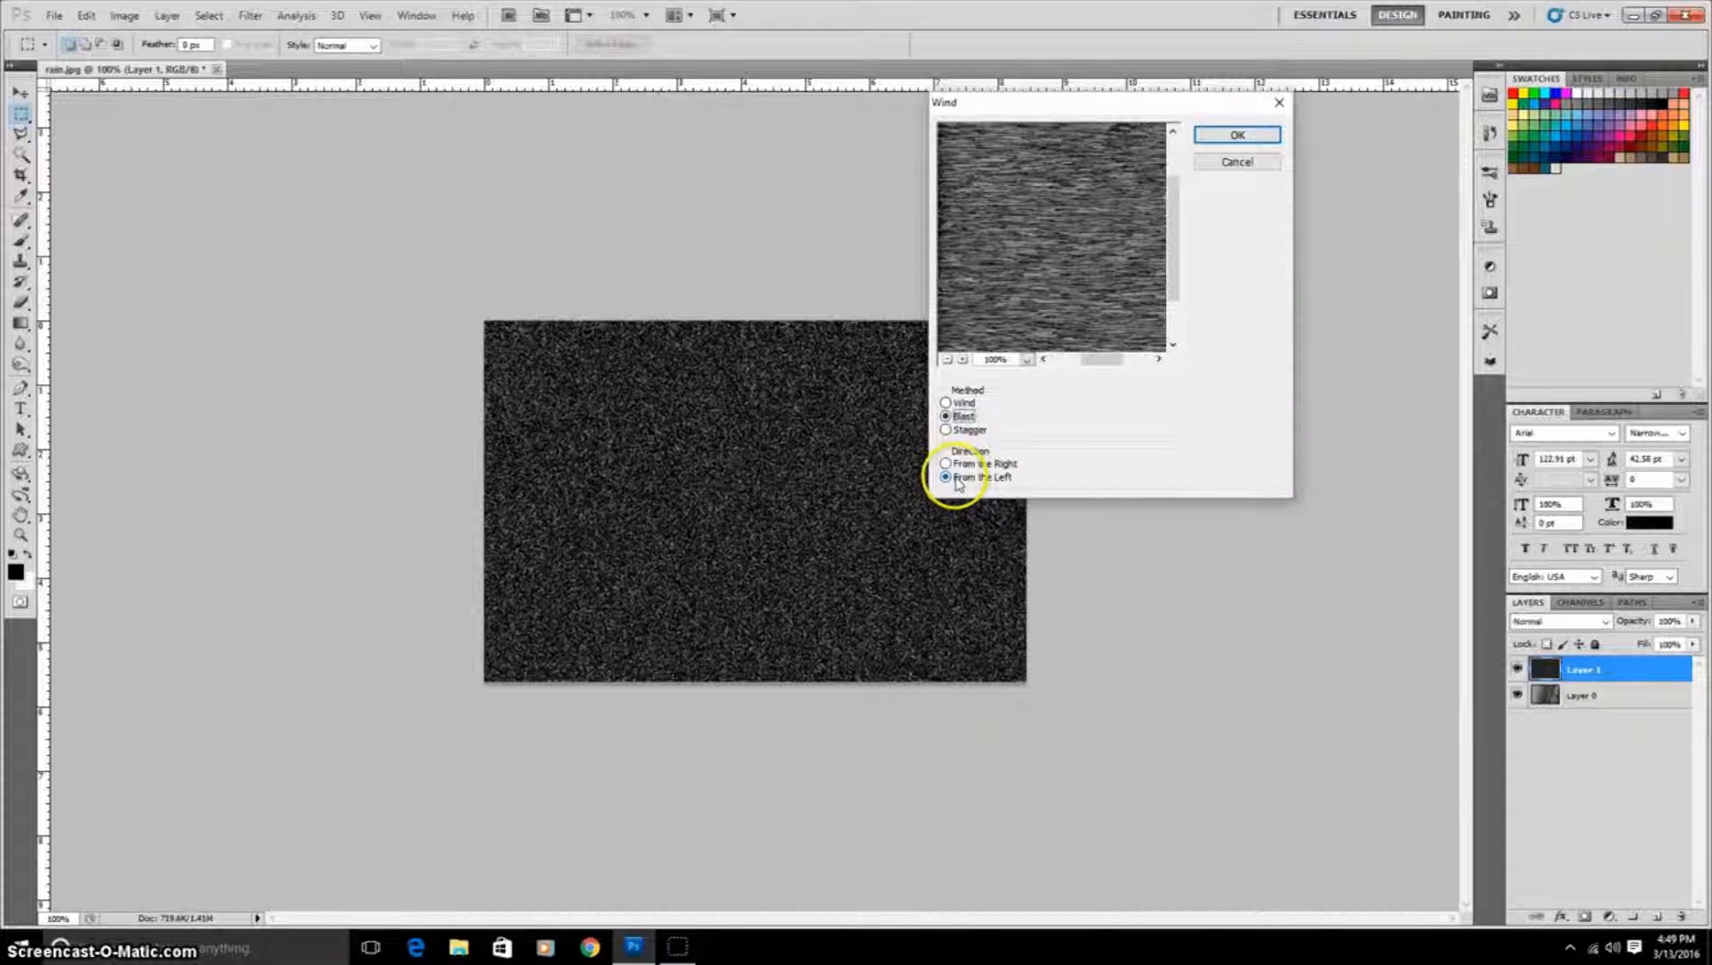
click(1250, 138)
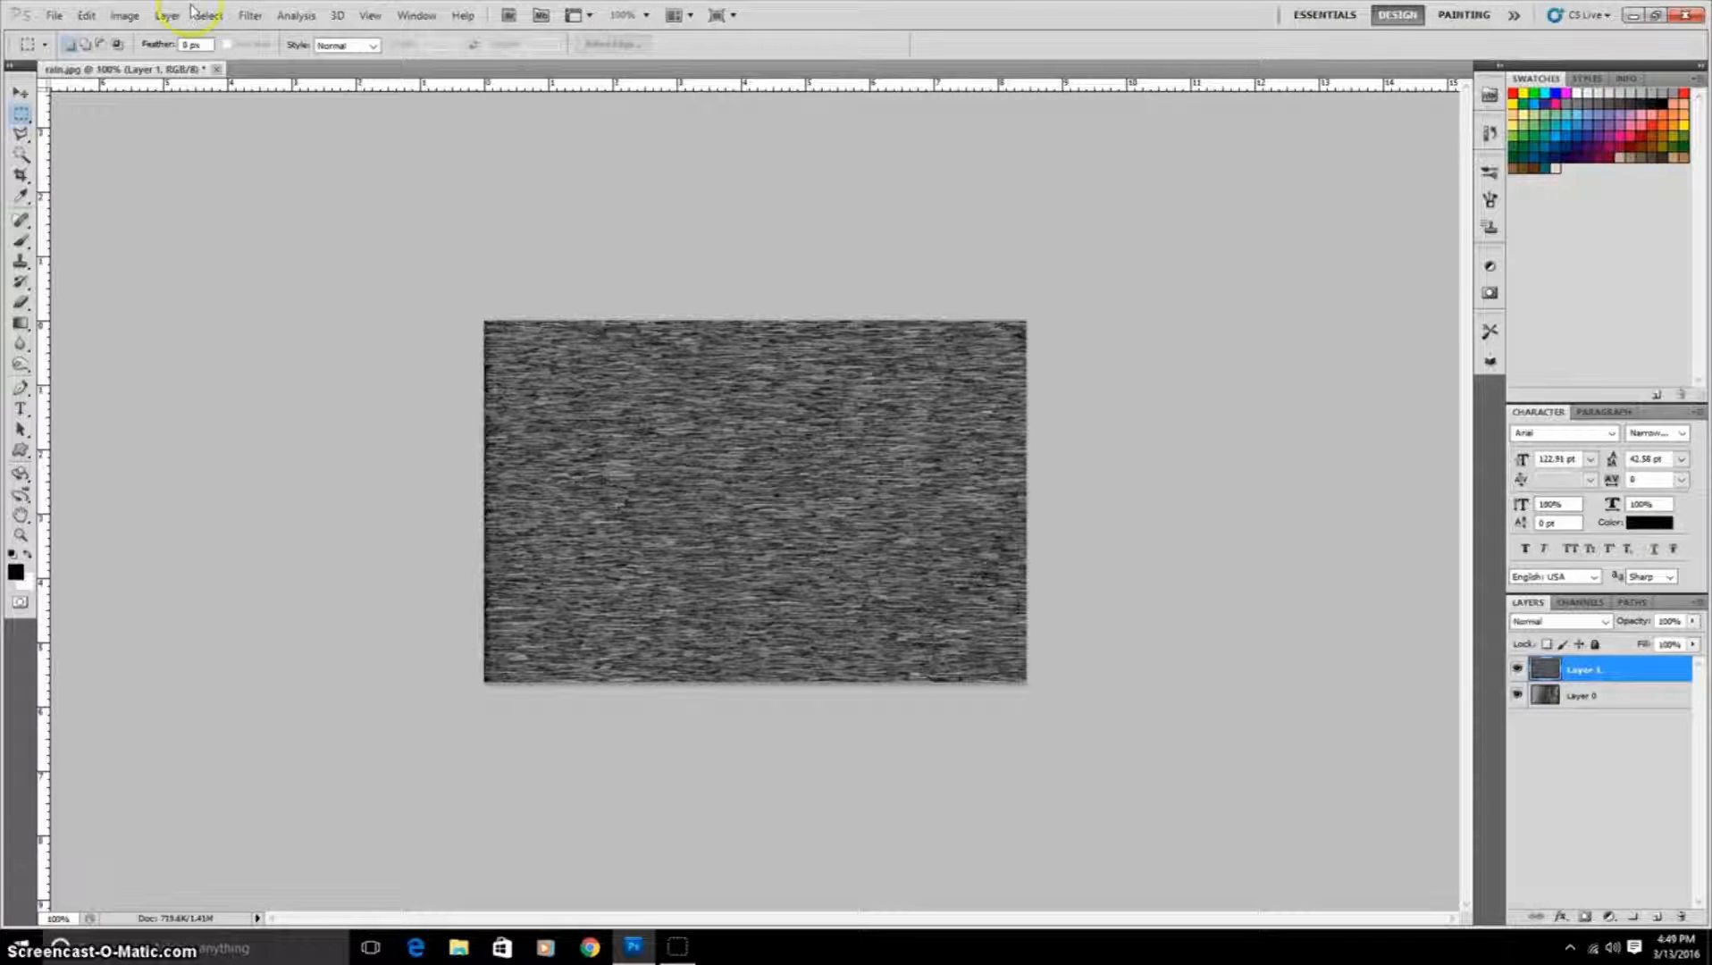
Step: Reapply the Wind filter to strengthen the streaks
click(250, 16)
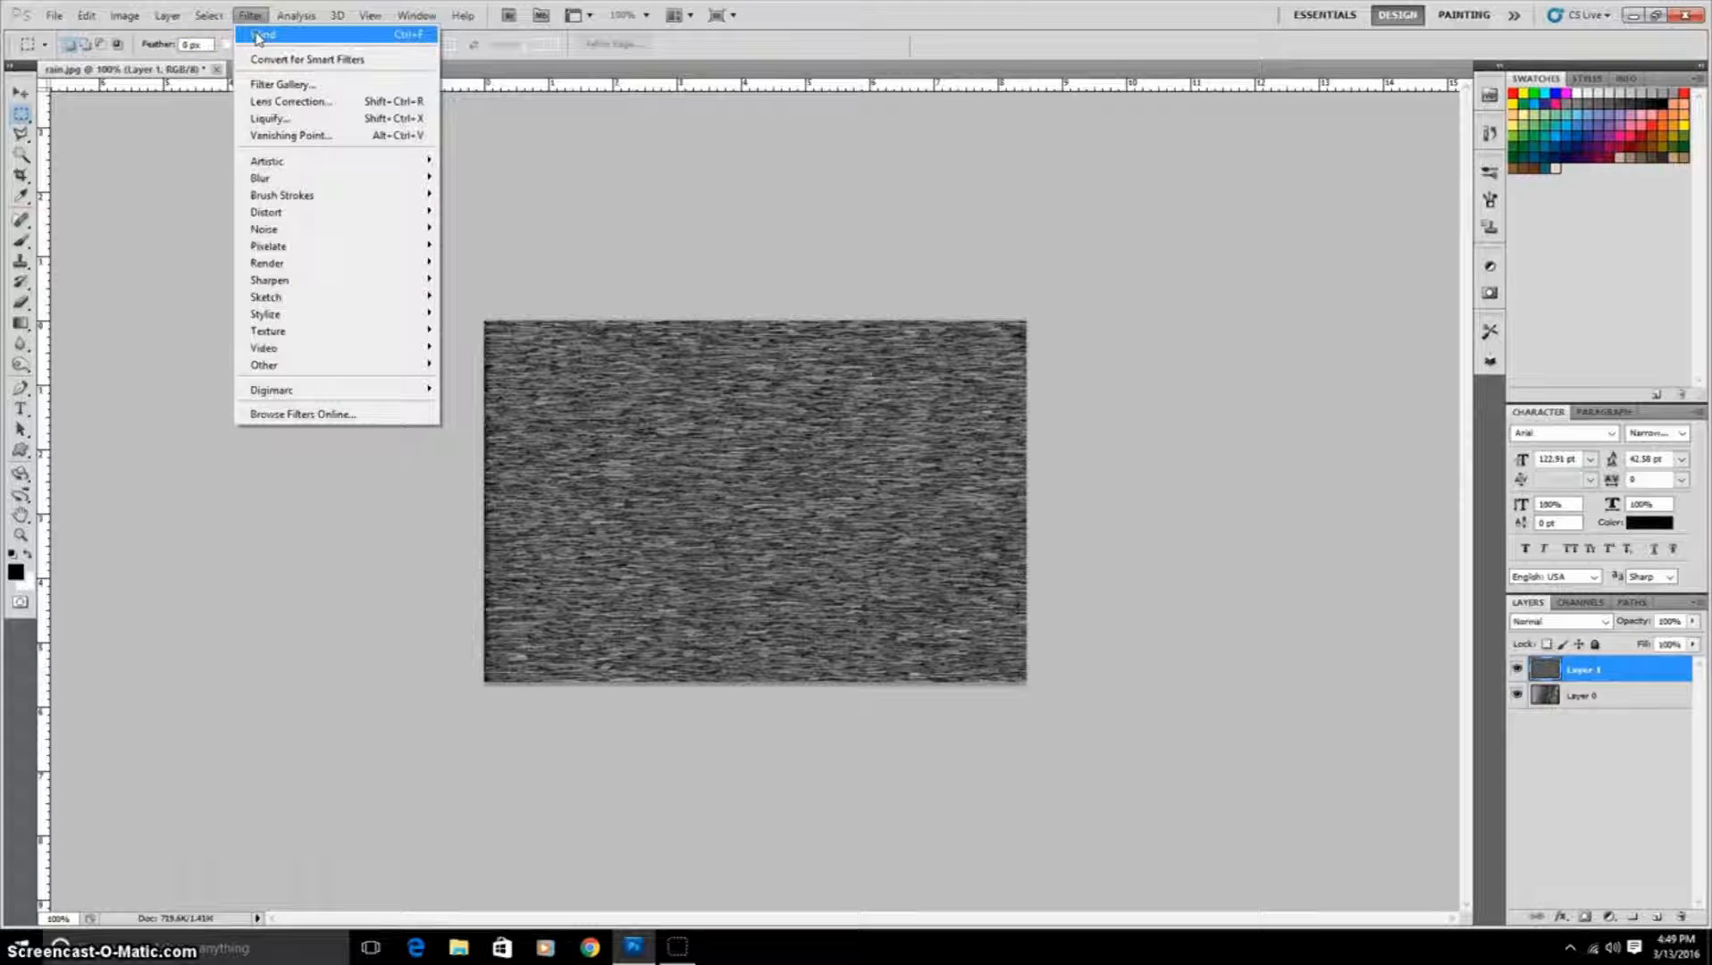
click(261, 38)
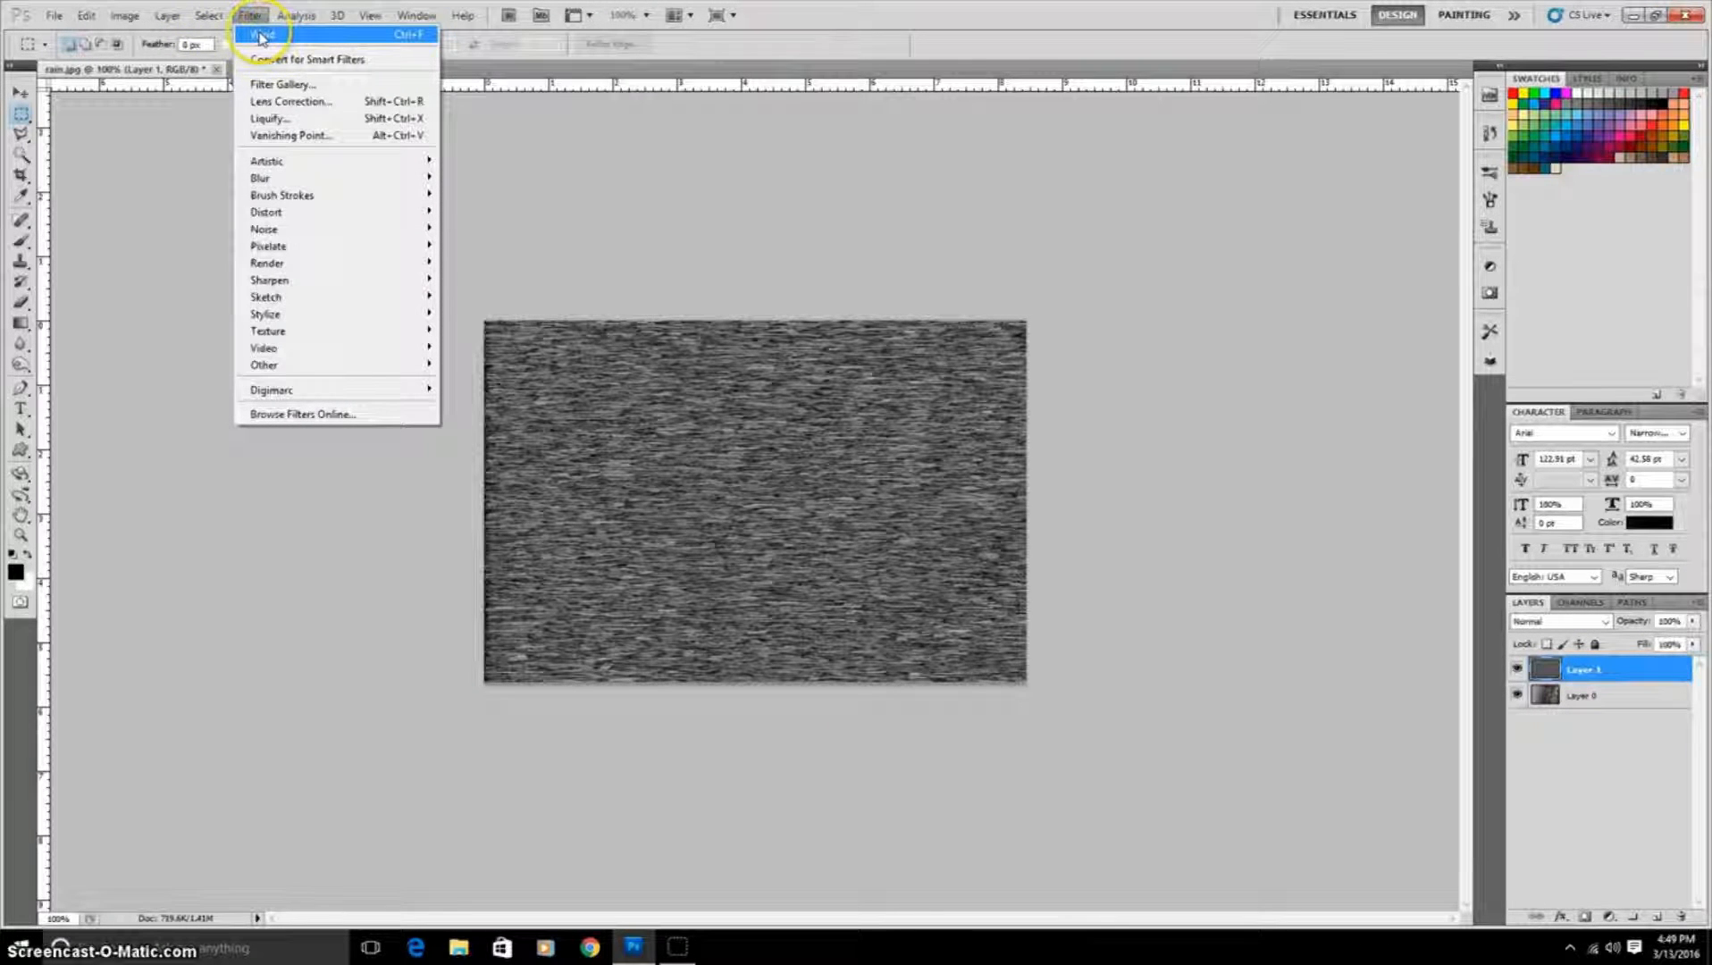
click(260, 37)
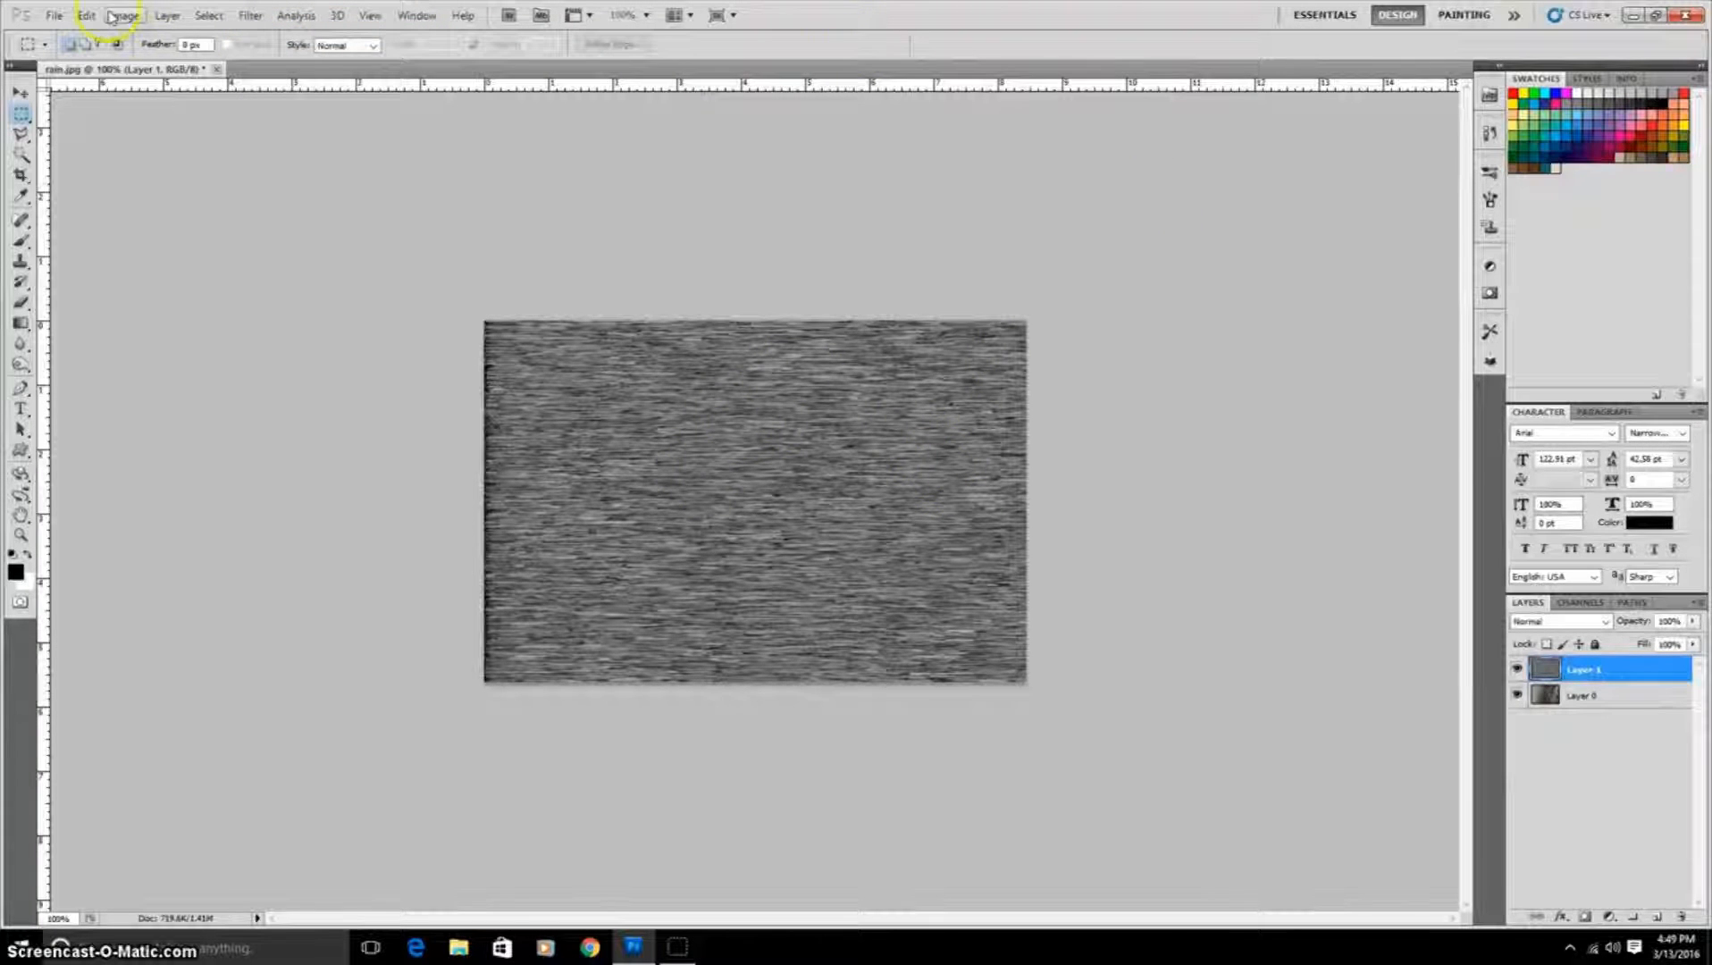
Step: Rotate the image 90° clockwise back to portrait orientation
click(117, 16)
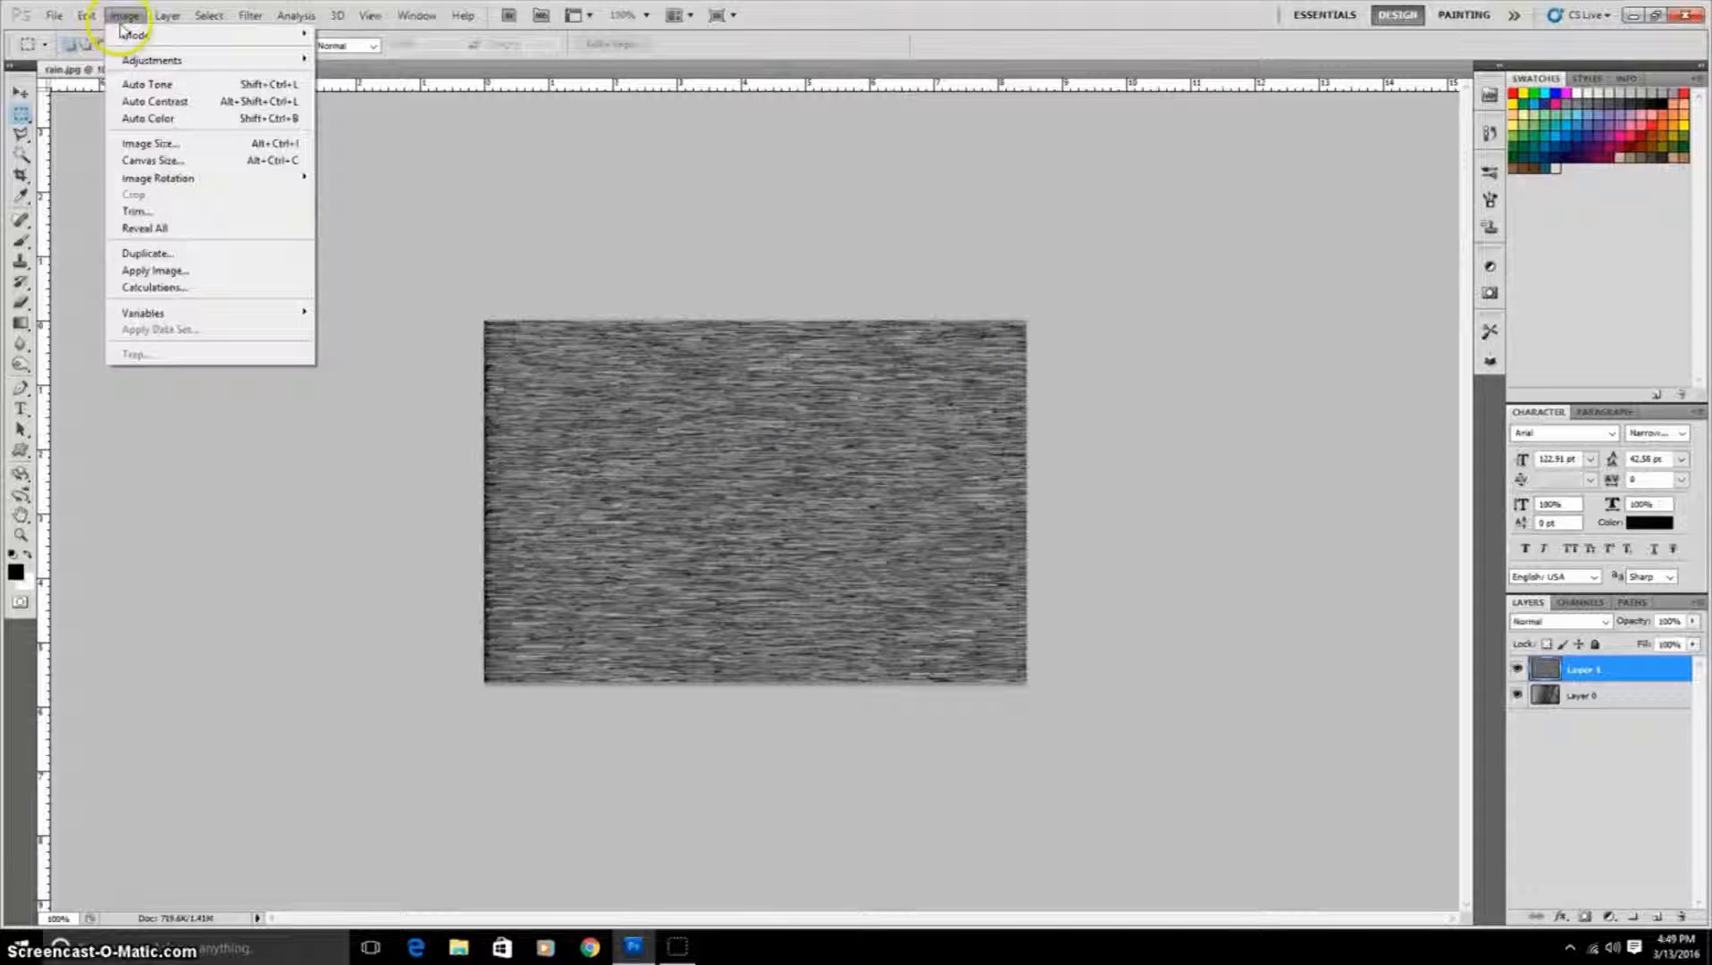
mouse_move(178, 178)
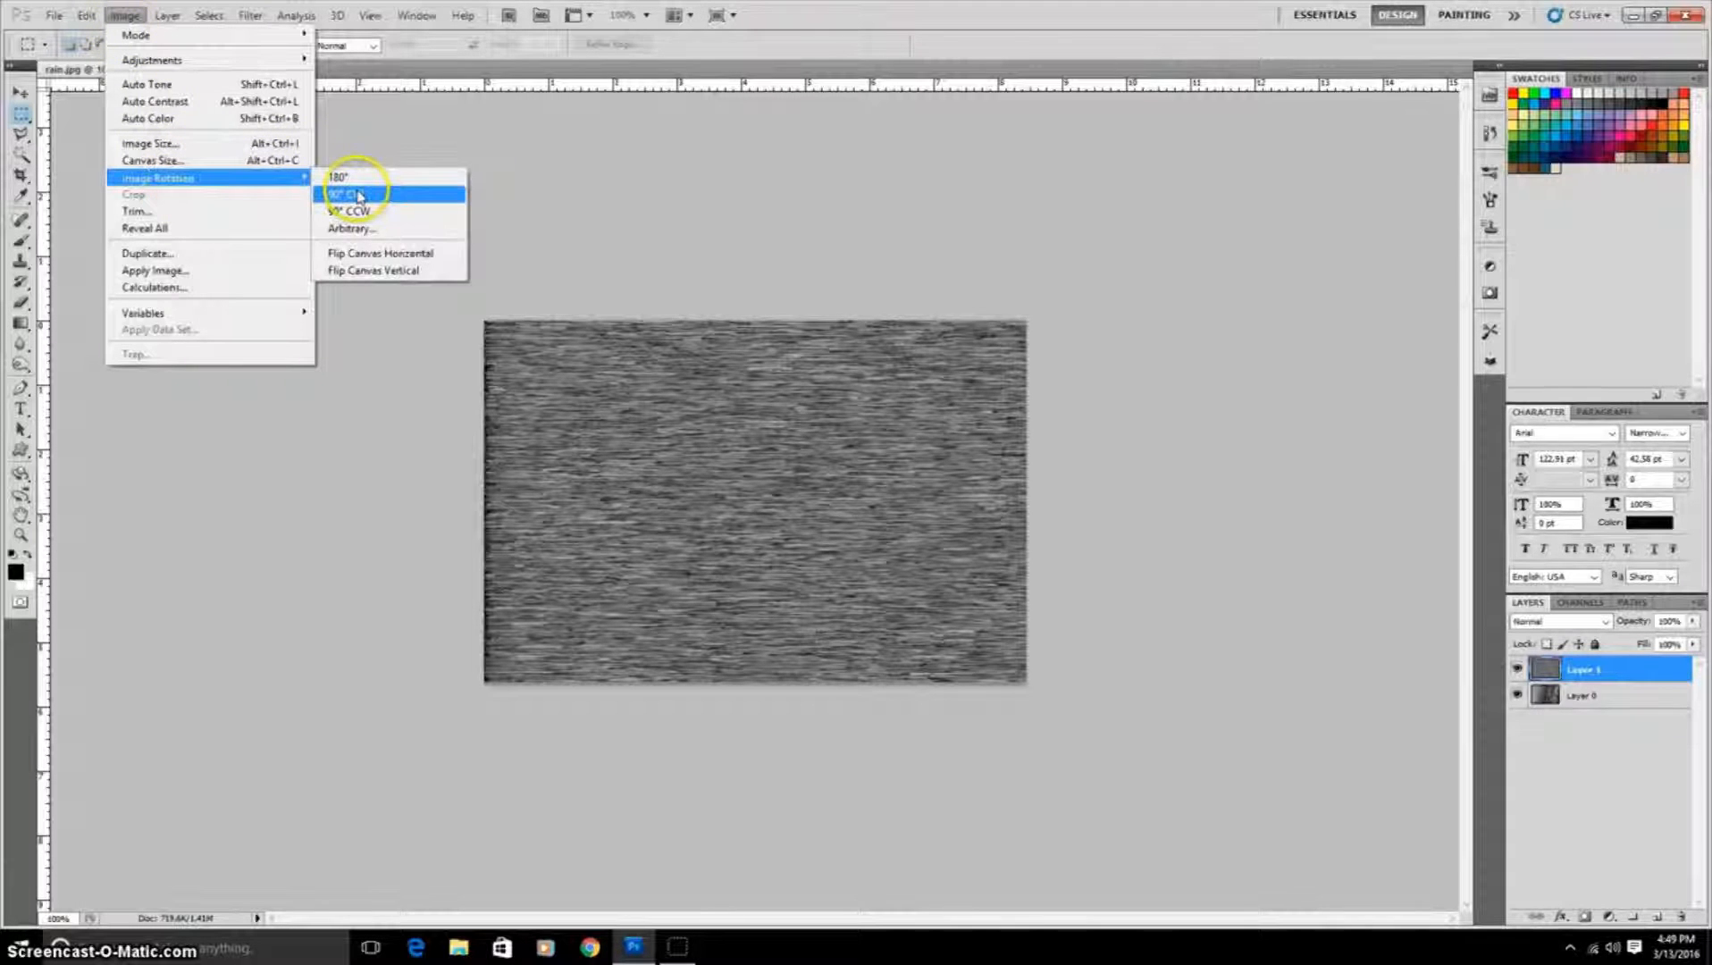
click(357, 195)
Step: Toggle the rain layer's visibility off and on to compare it with the photo
click(1518, 672)
click(1518, 672)
click(1518, 672)
click(1518, 672)
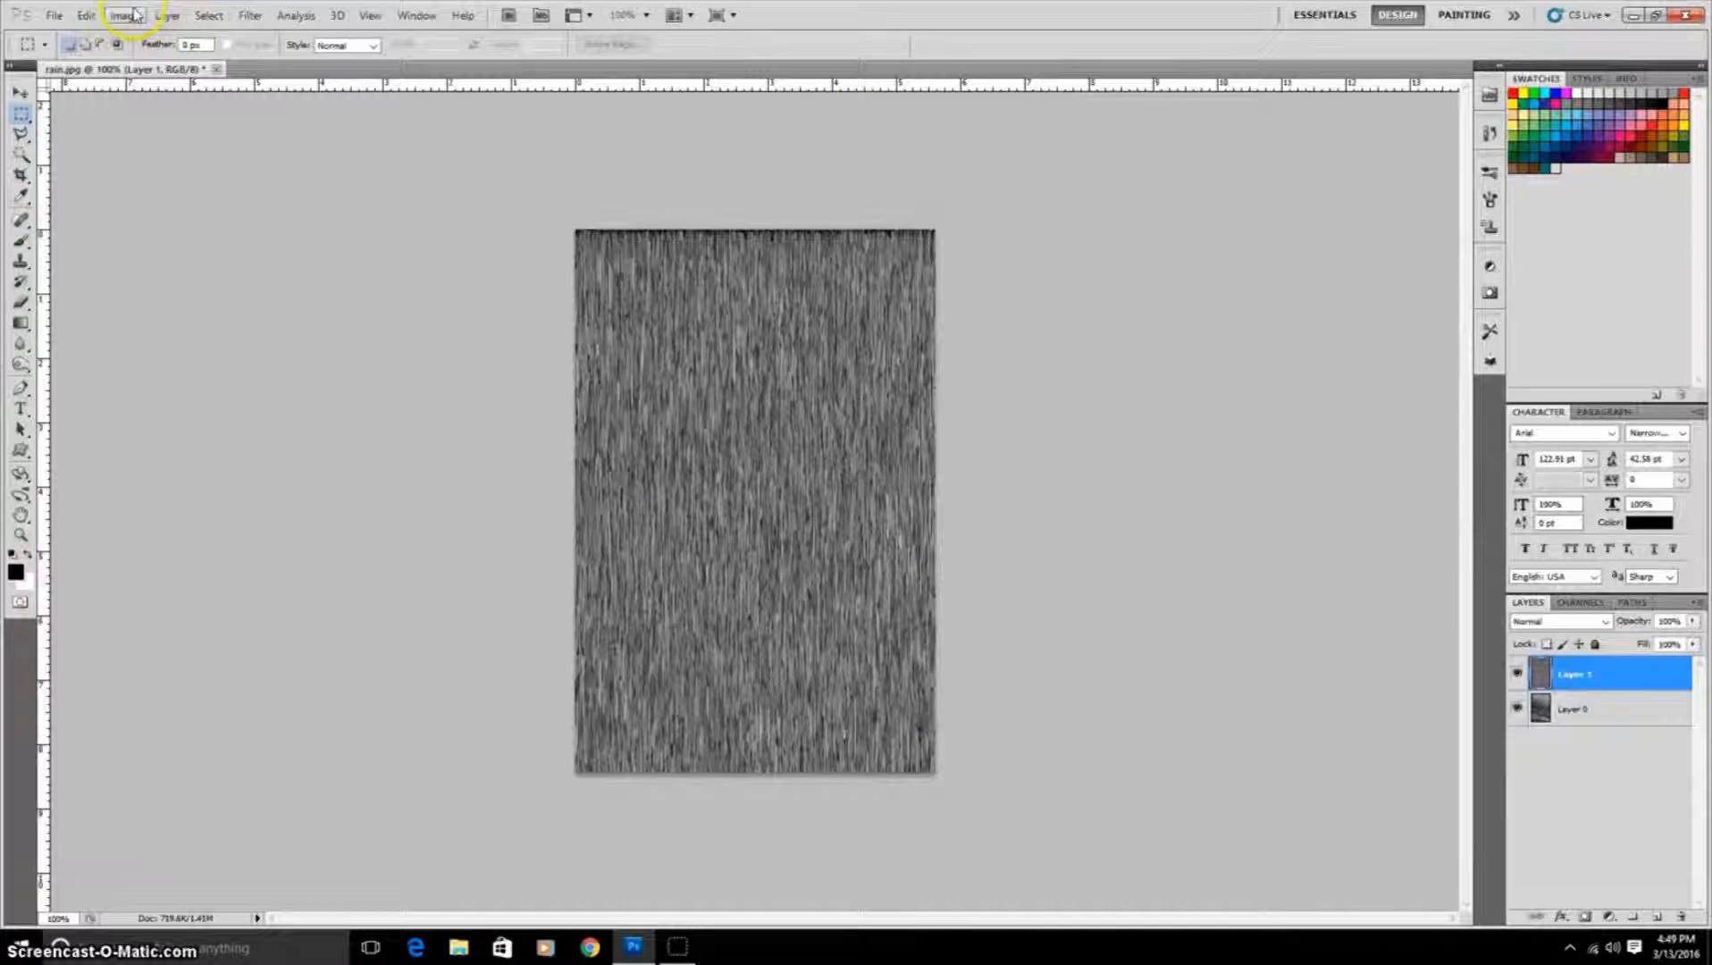
Step: Apply the Offset filter to the noise layer, shifting it vertically with Wrap Around
click(267, 13)
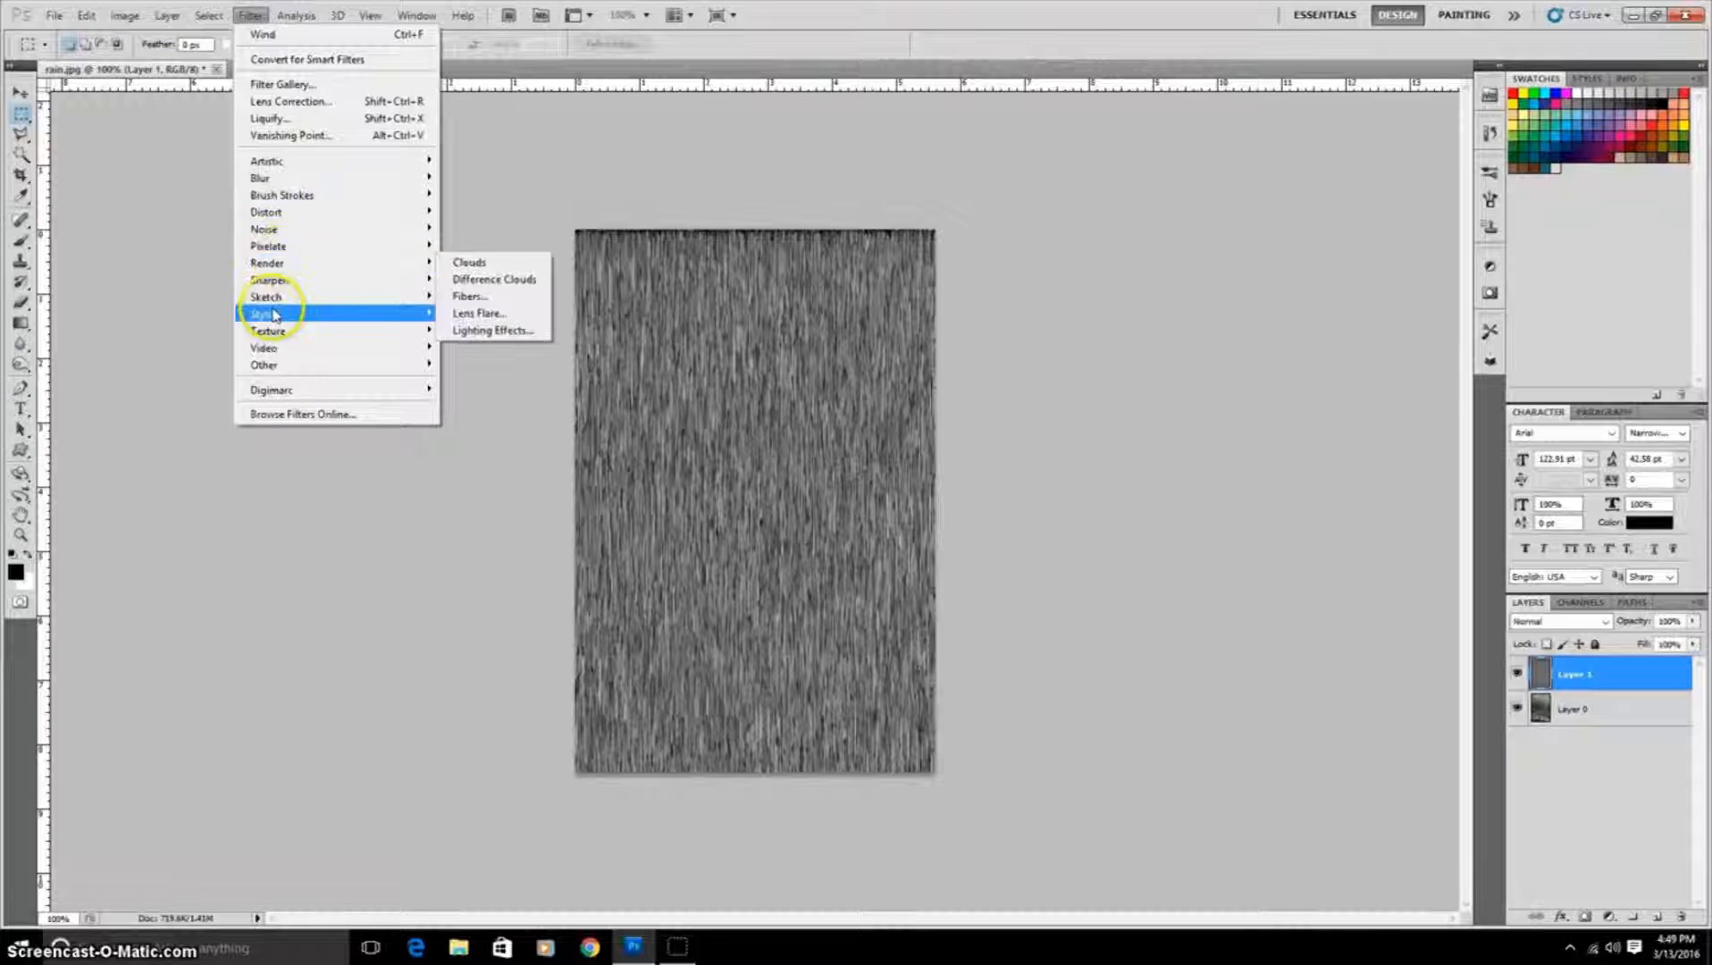
mouse_move(336, 364)
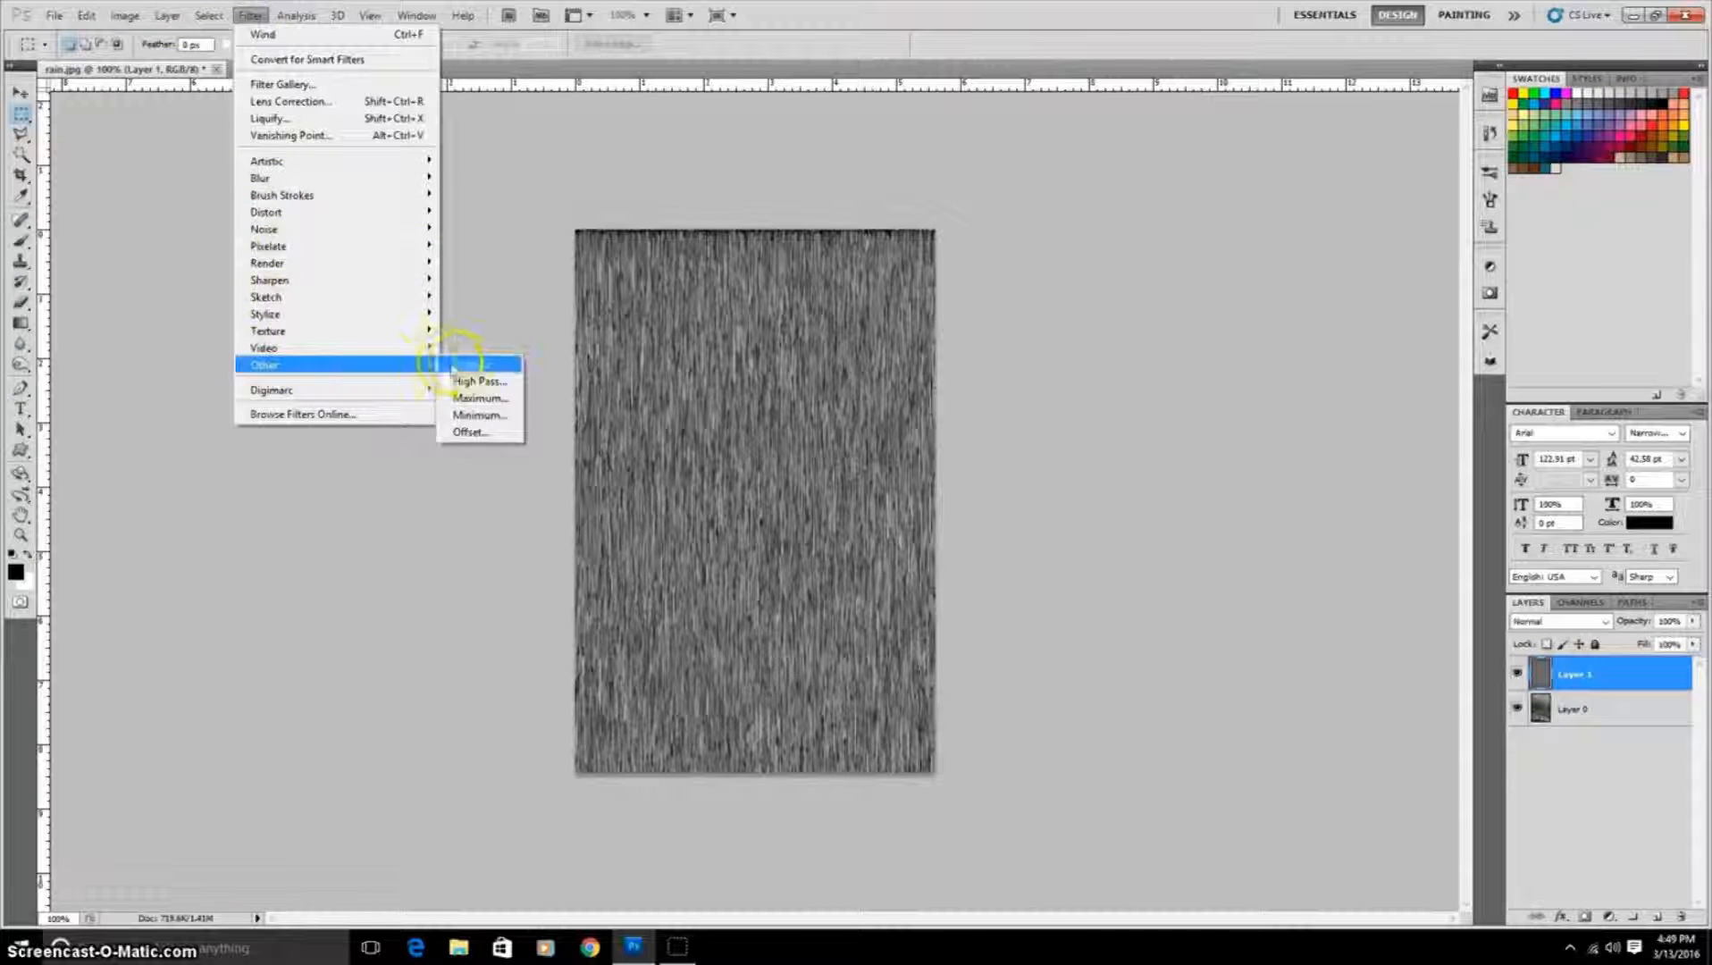
click(505, 432)
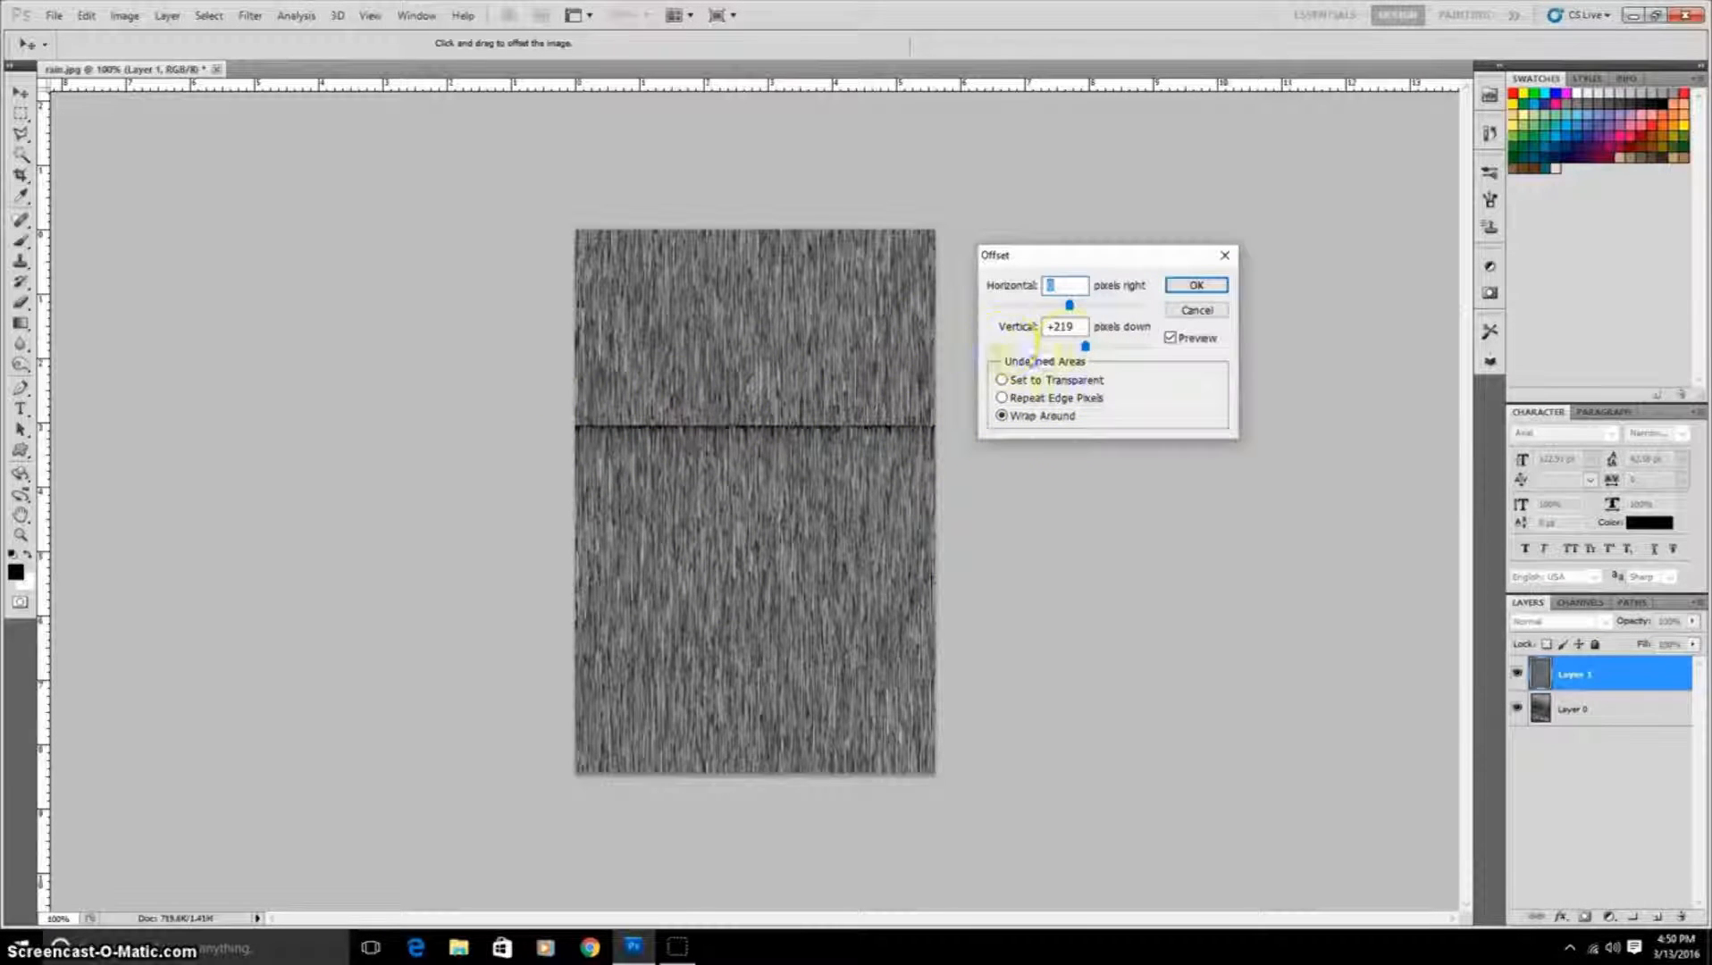
drag(1081, 349, 1086, 347)
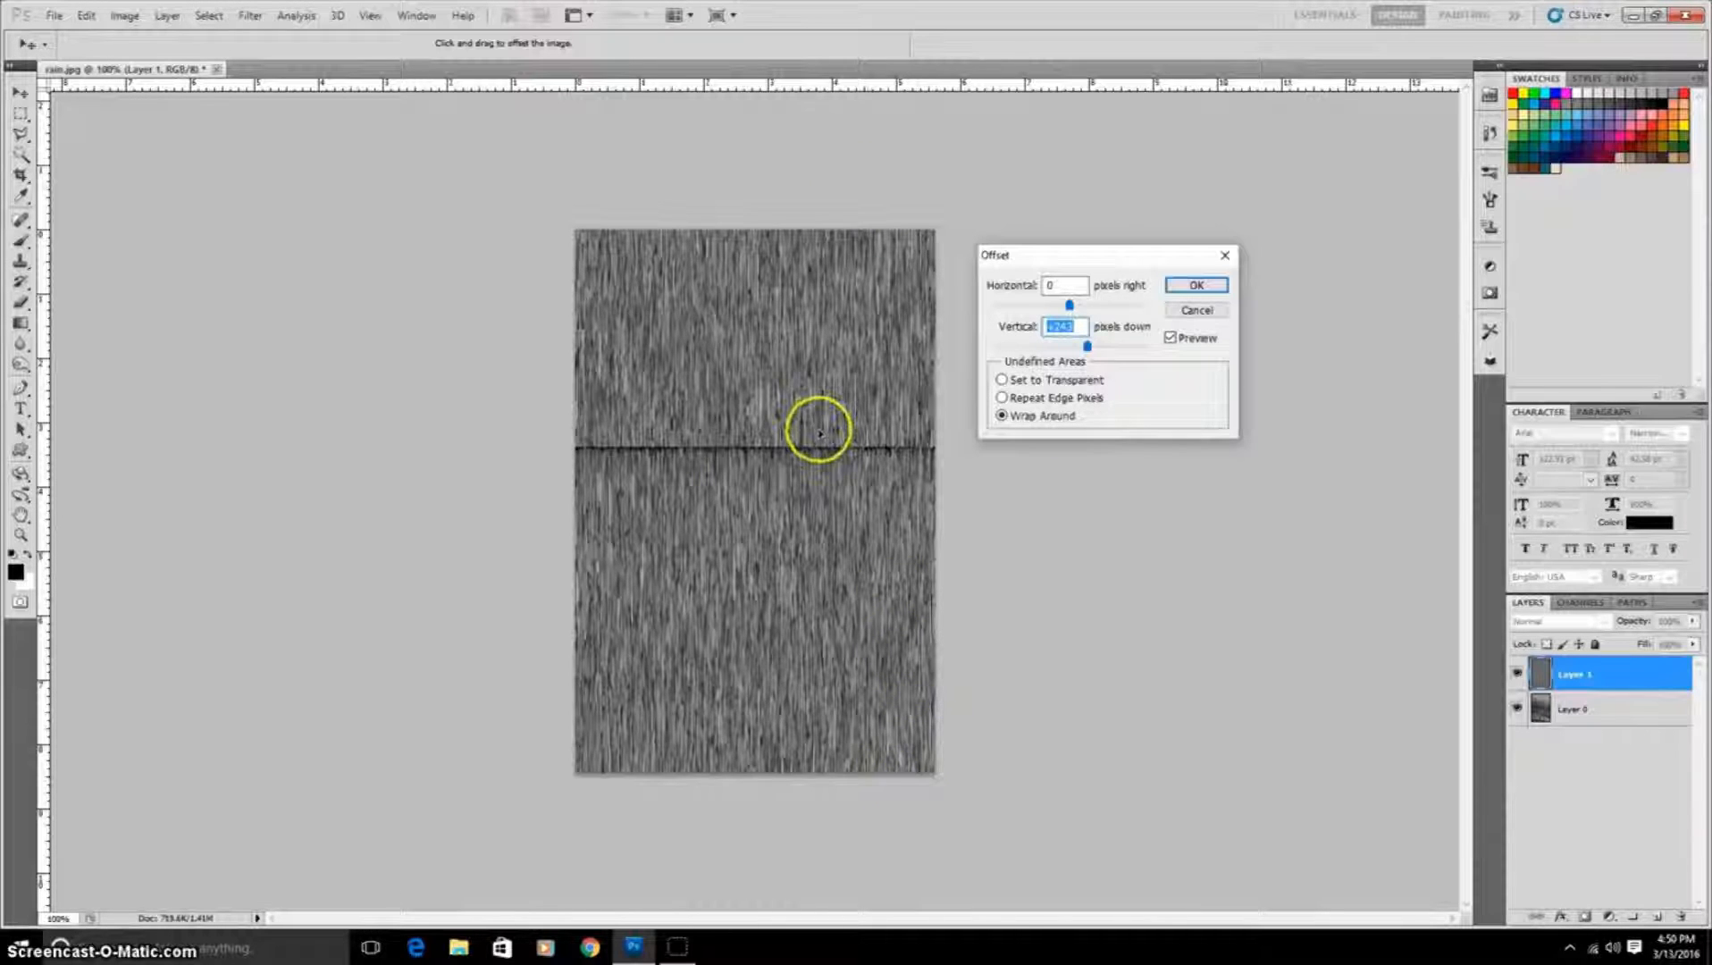
click(1206, 284)
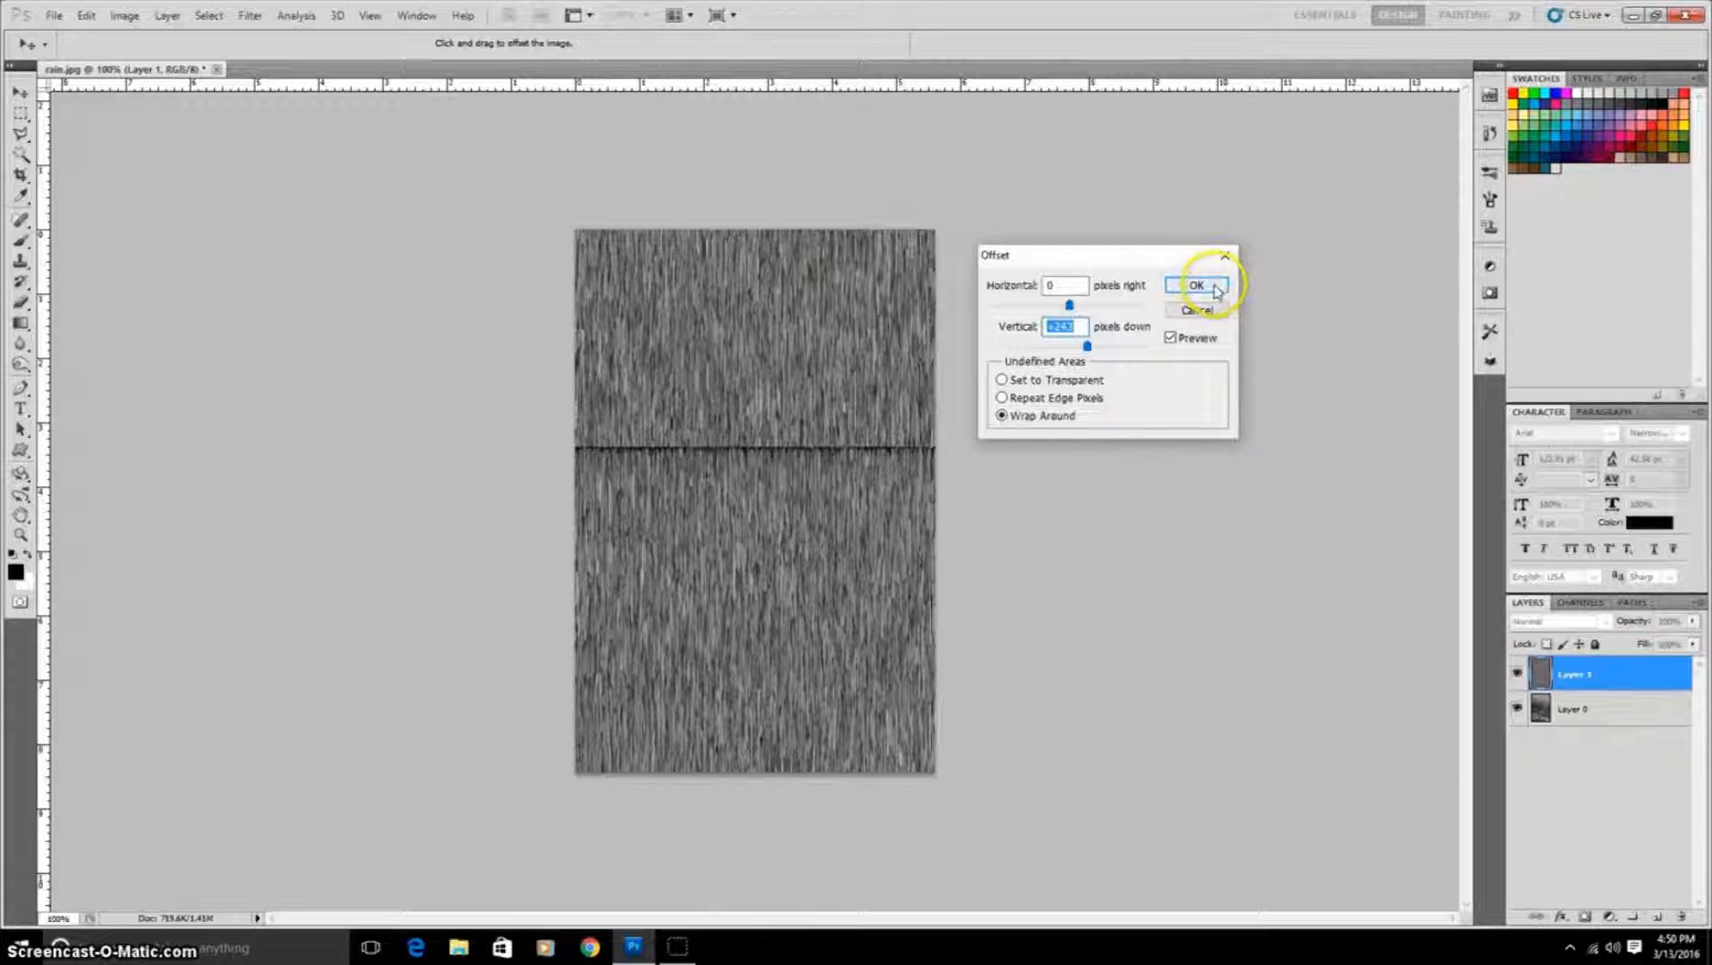
Step: Select a rectangular strip across the horizontal seam, fill it to hide the seam, and deselect
right_click(23, 113)
click(81, 111)
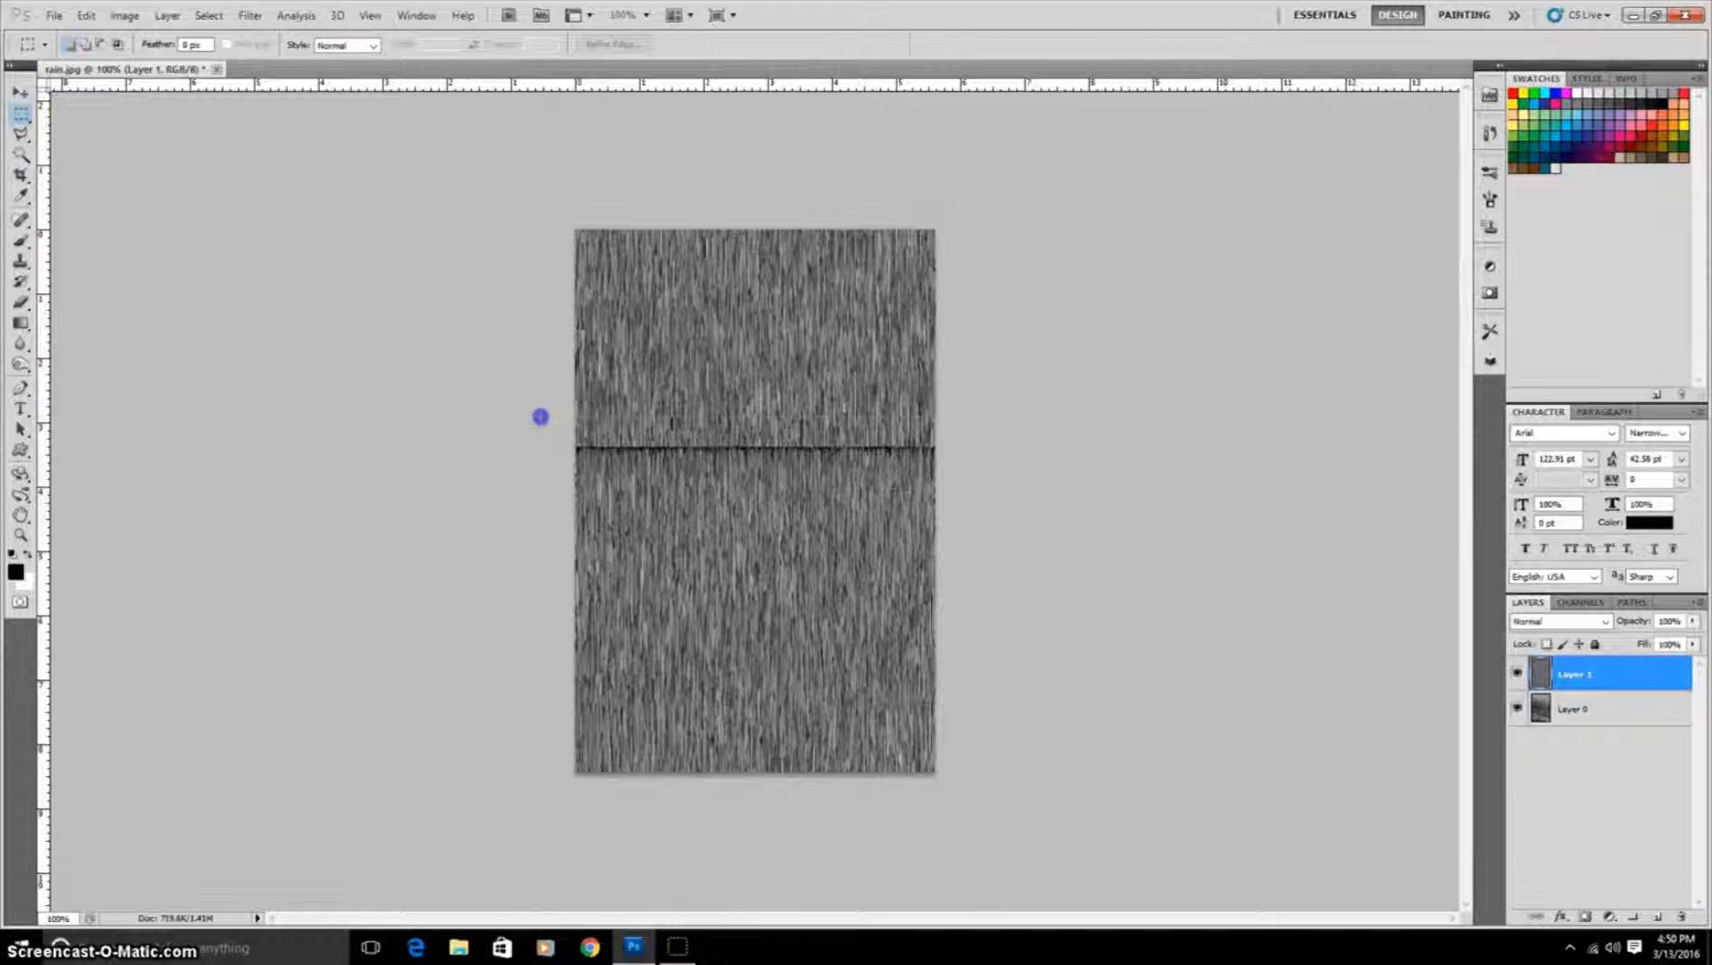
drag(540, 417, 945, 490)
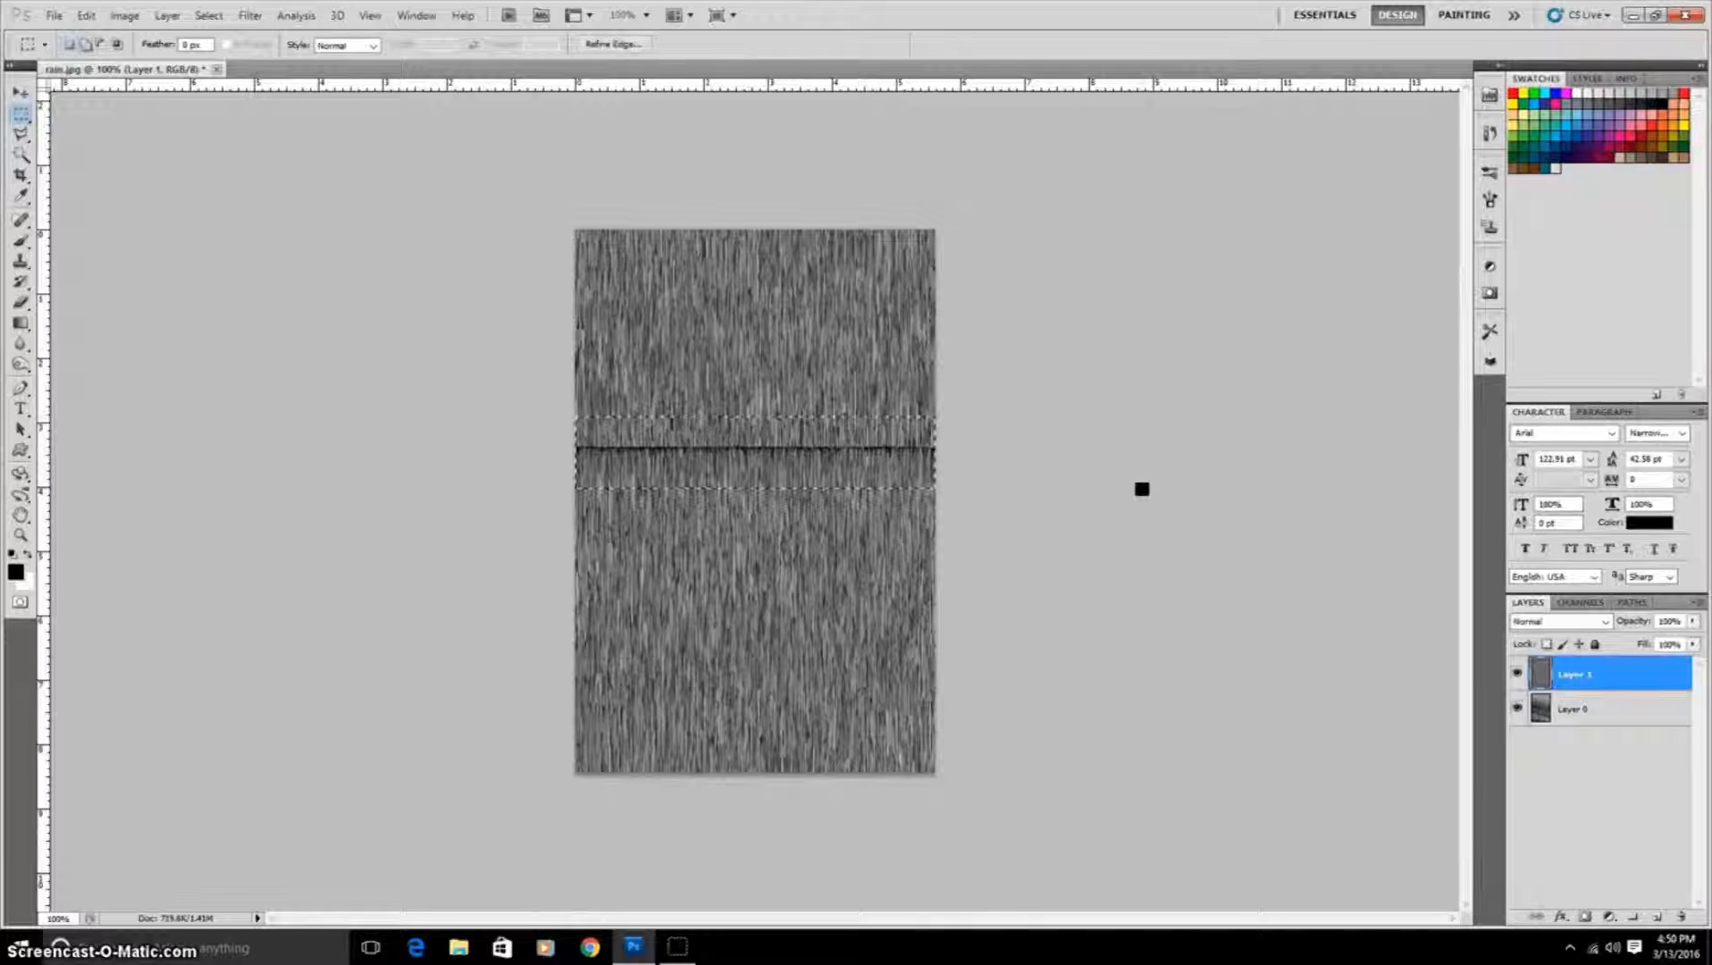
key(shift+F5)
click(1249, 485)
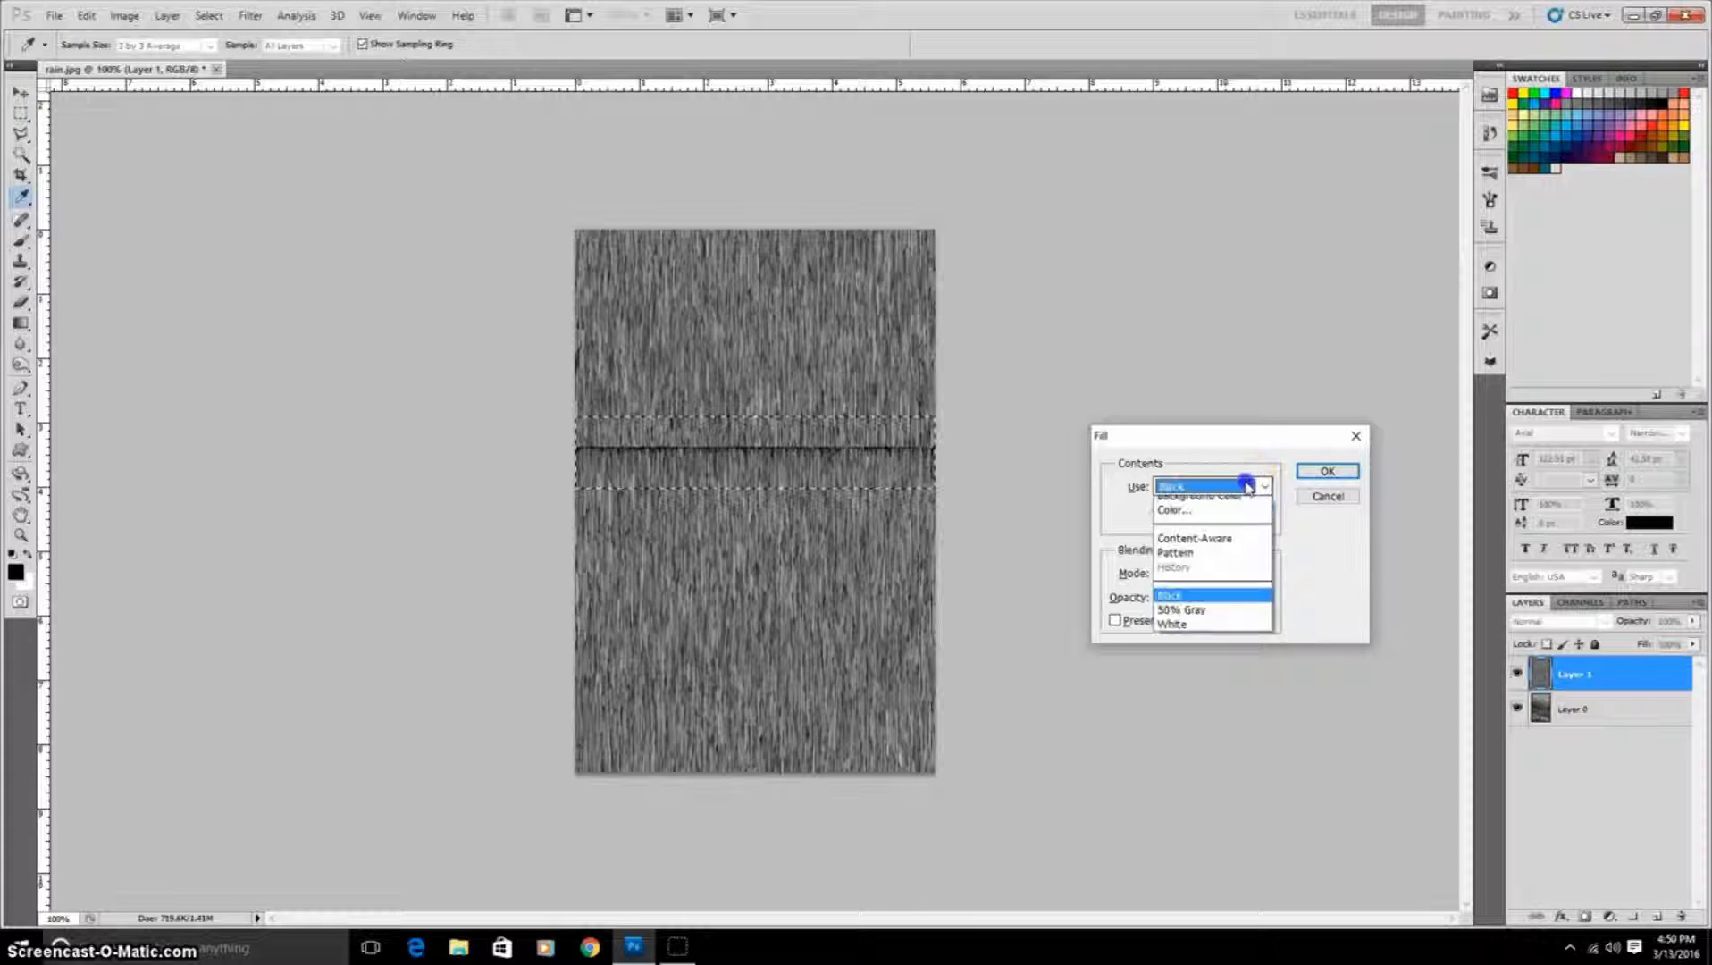
click(1233, 561)
click(1332, 469)
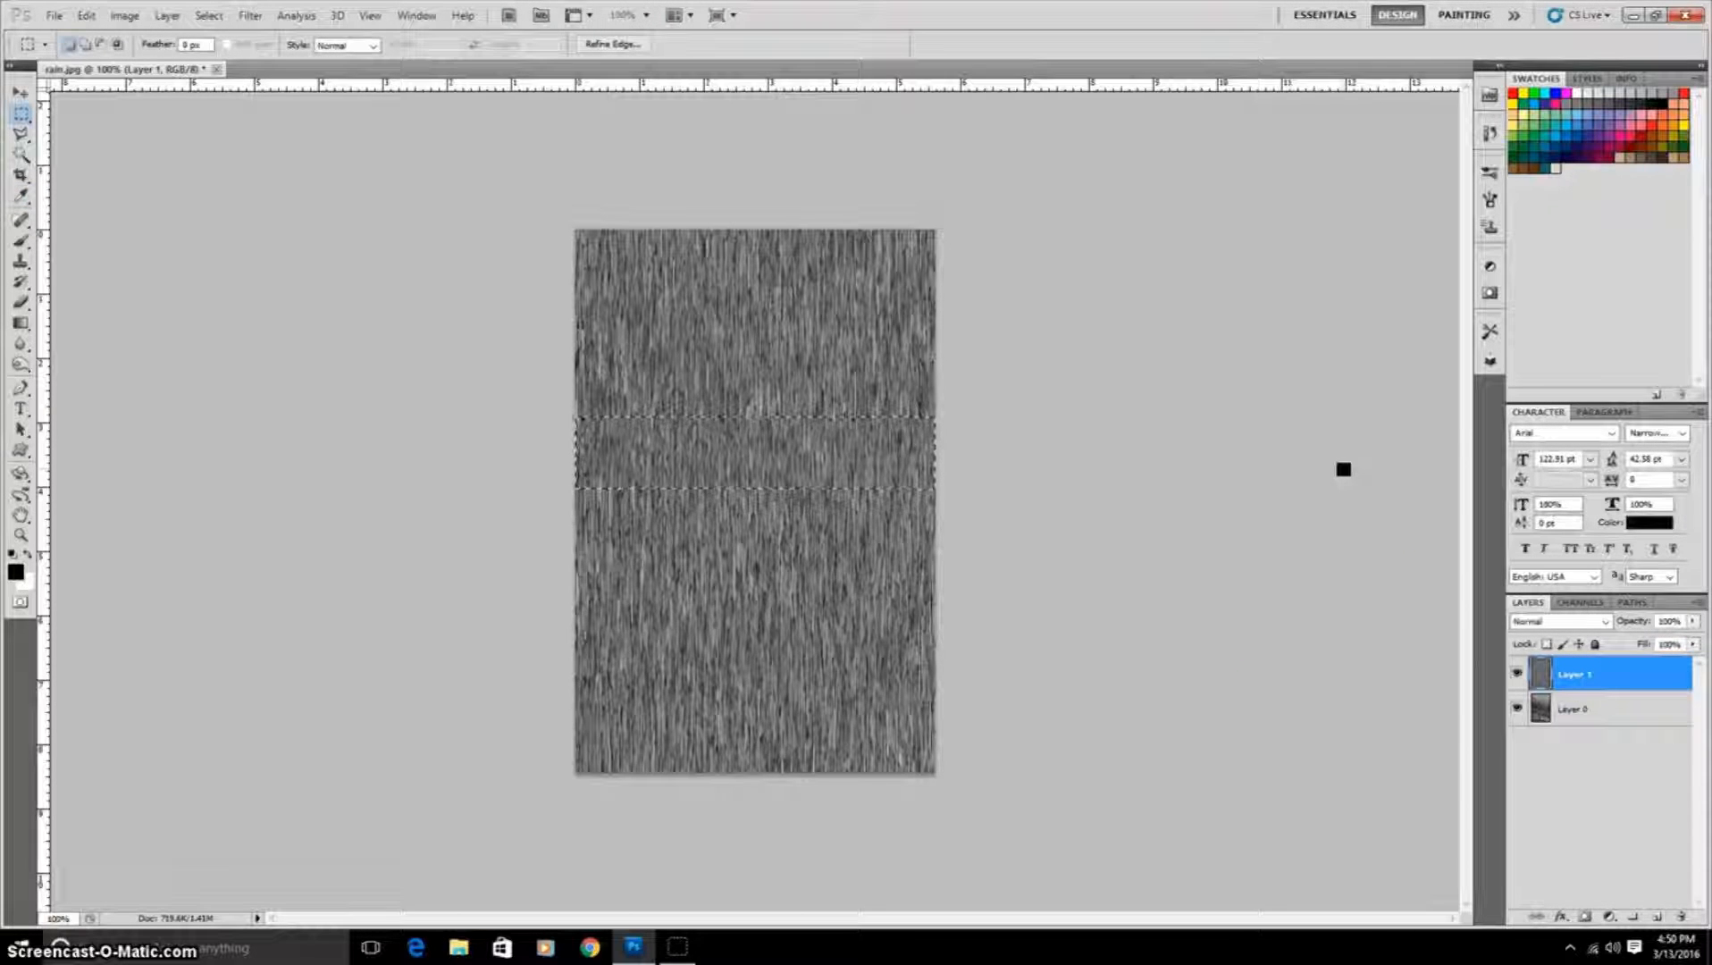
key(ctrl+d)
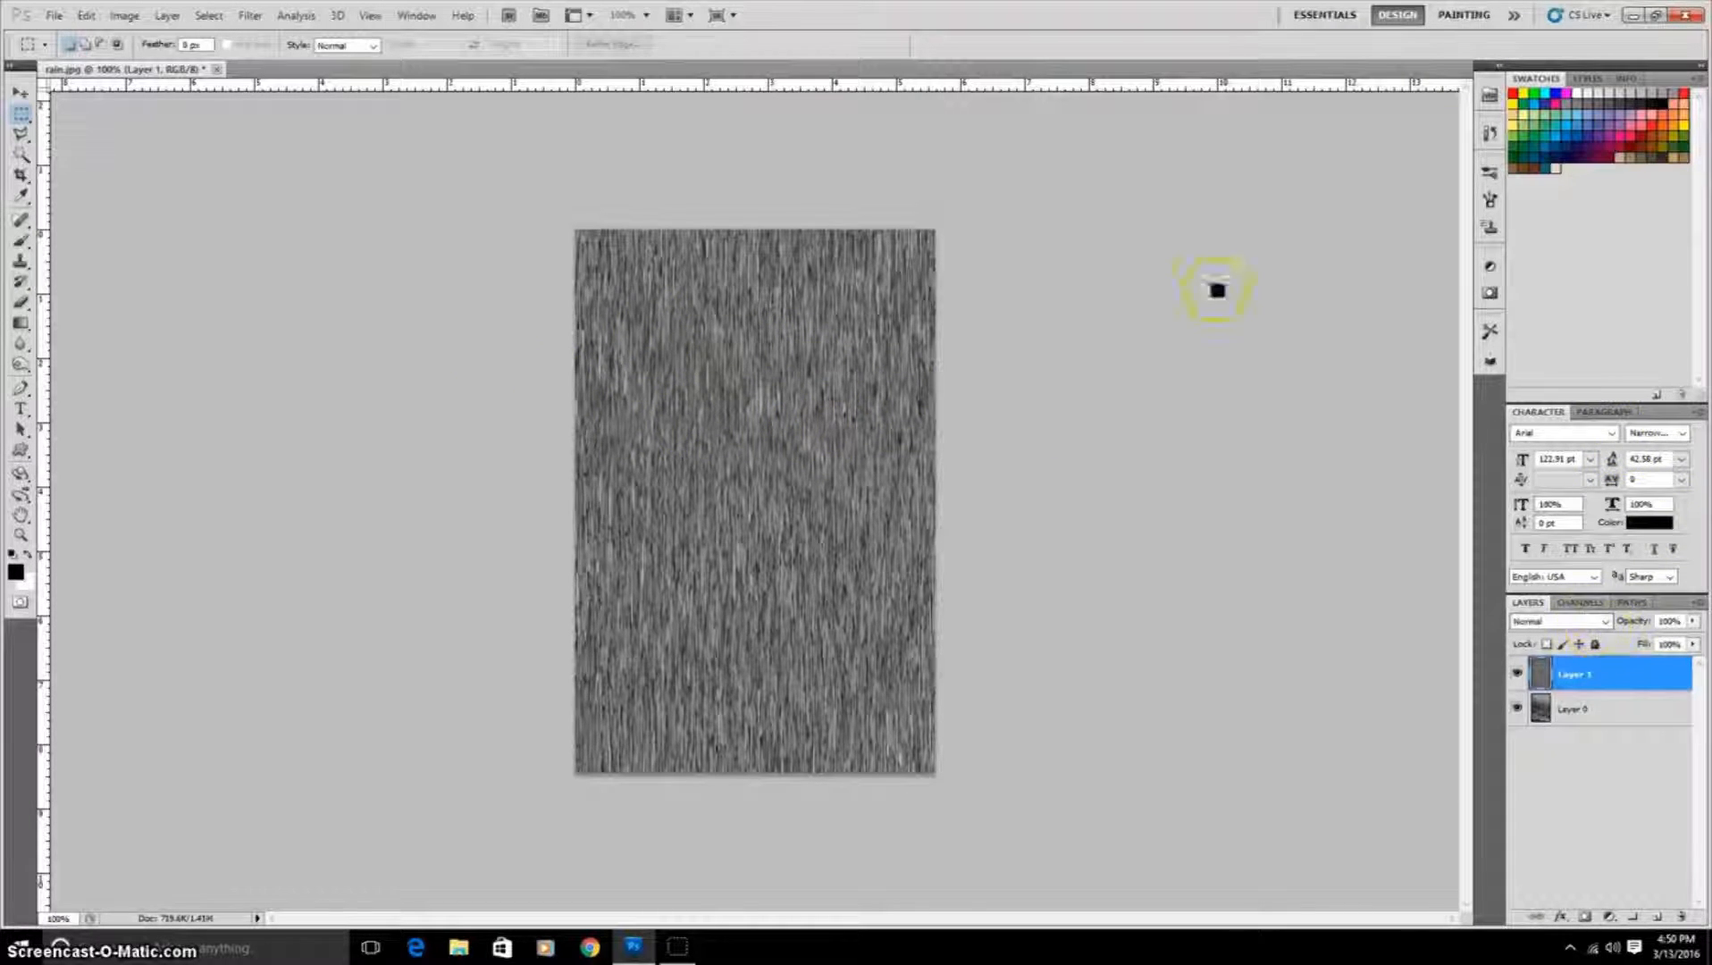
Step: Invert the colours of the noise layer
click(125, 16)
mouse_move(190, 67)
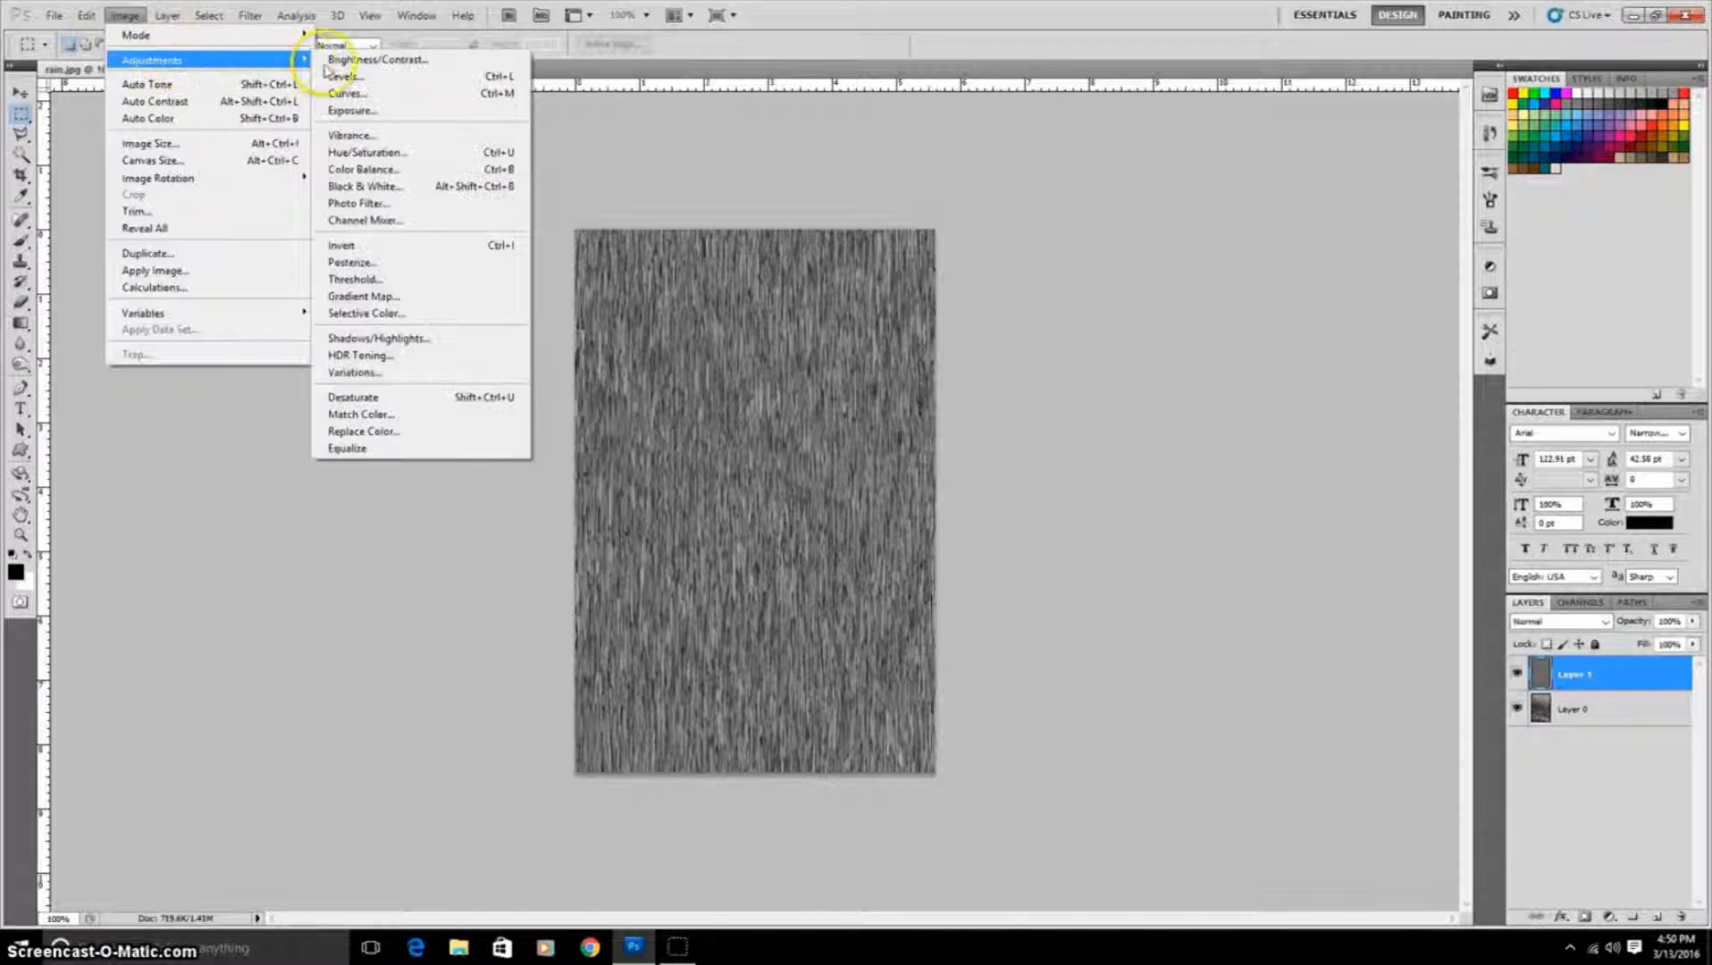
click(406, 247)
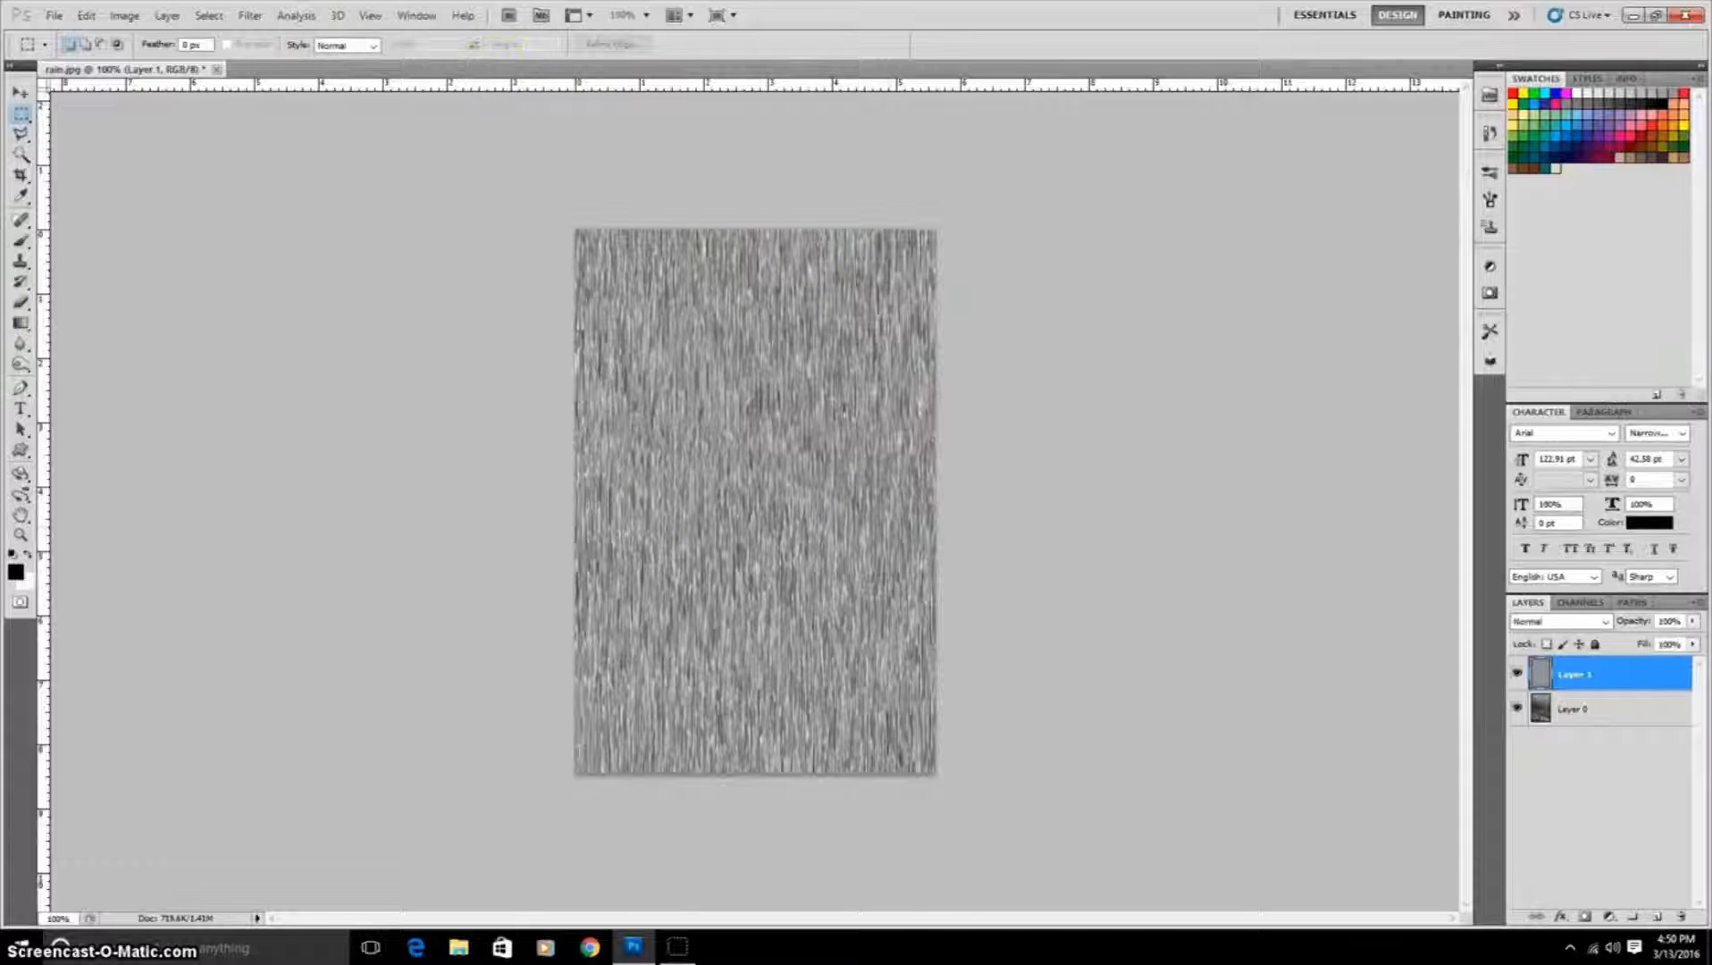
Step: Define the noise layer as a pattern named rain
click(87, 15)
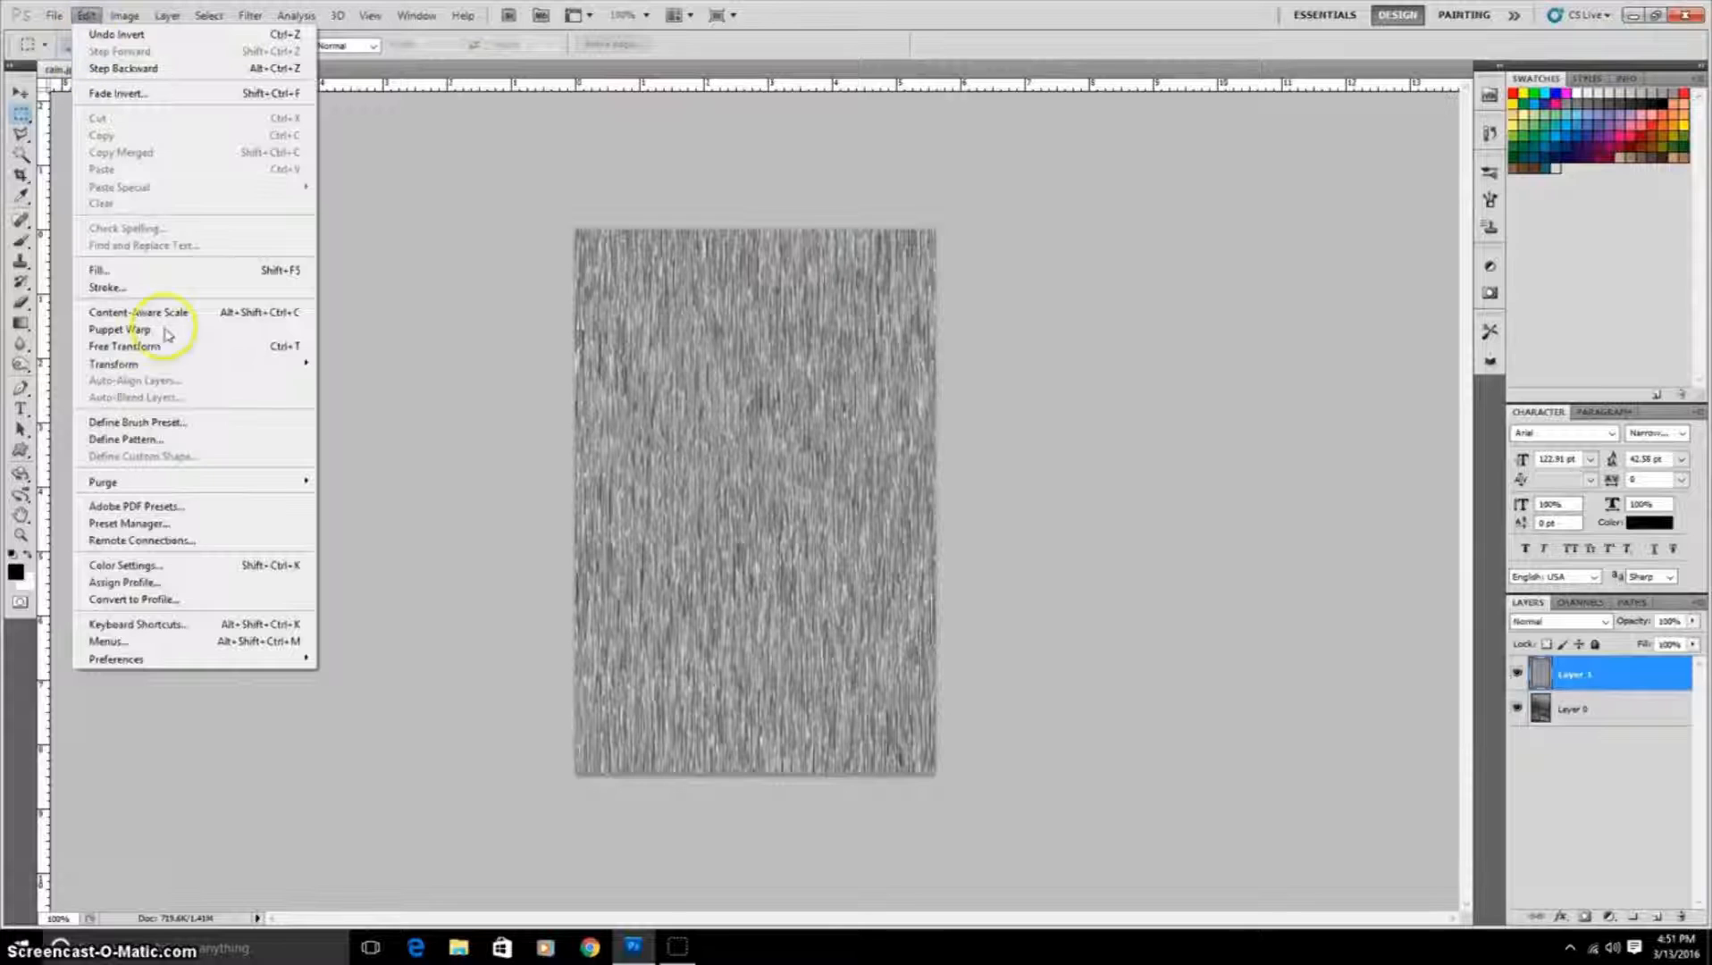
click(198, 444)
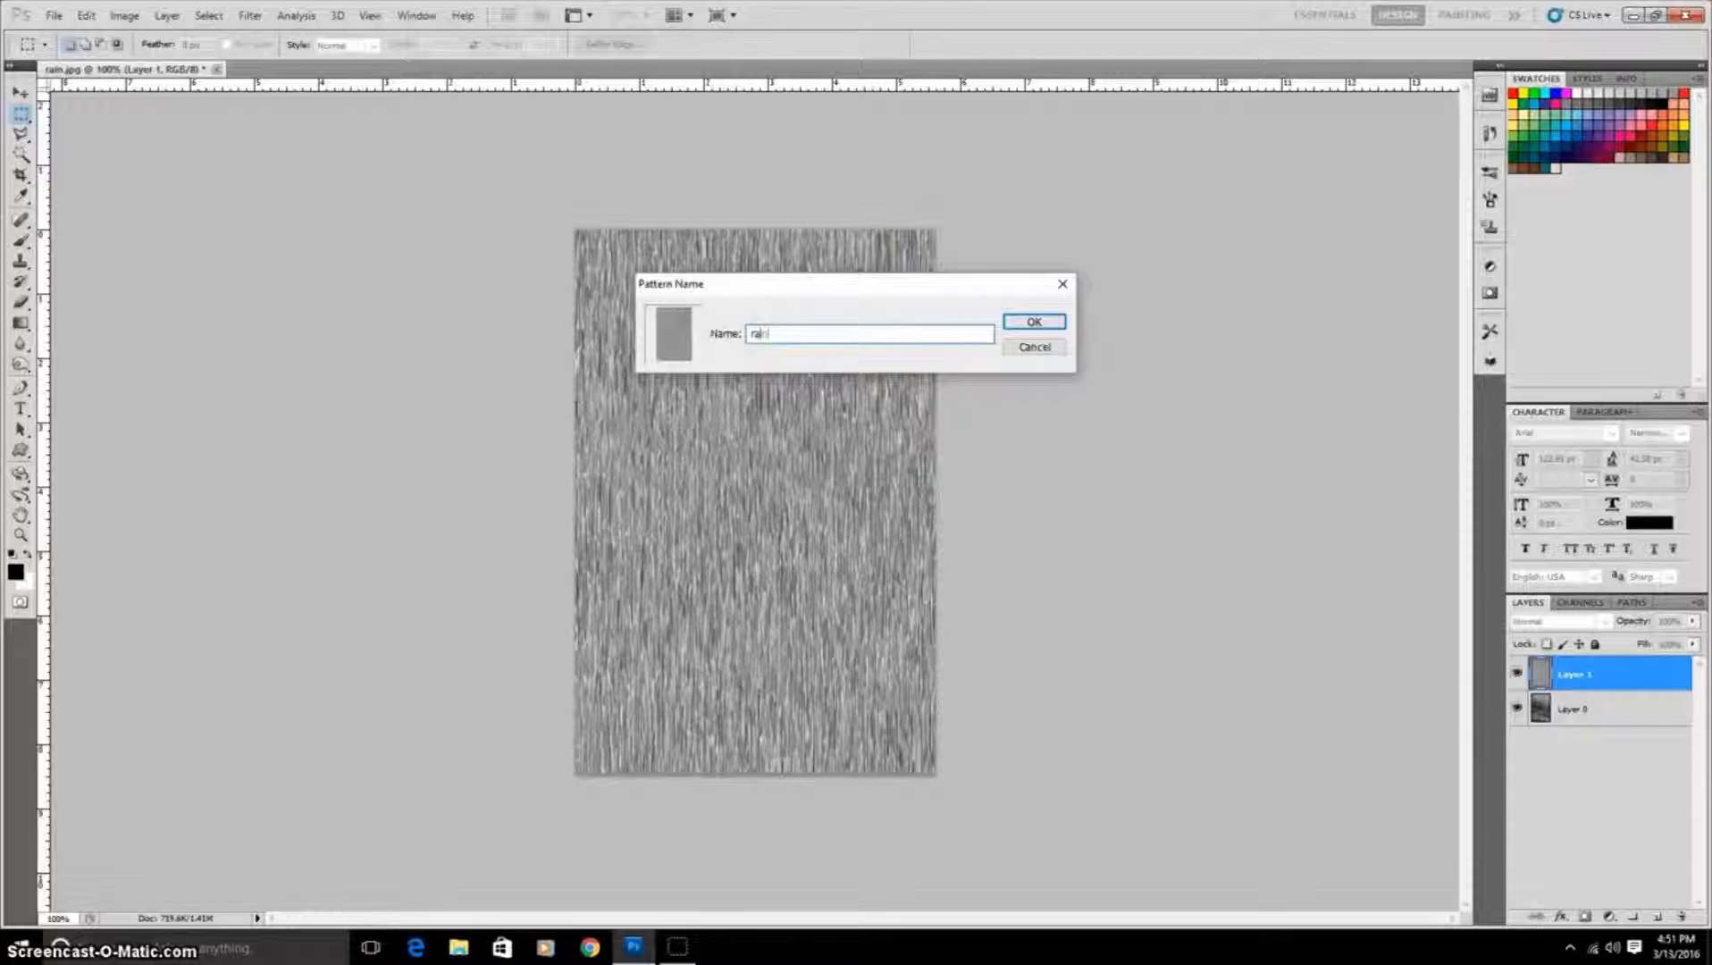
click(1034, 324)
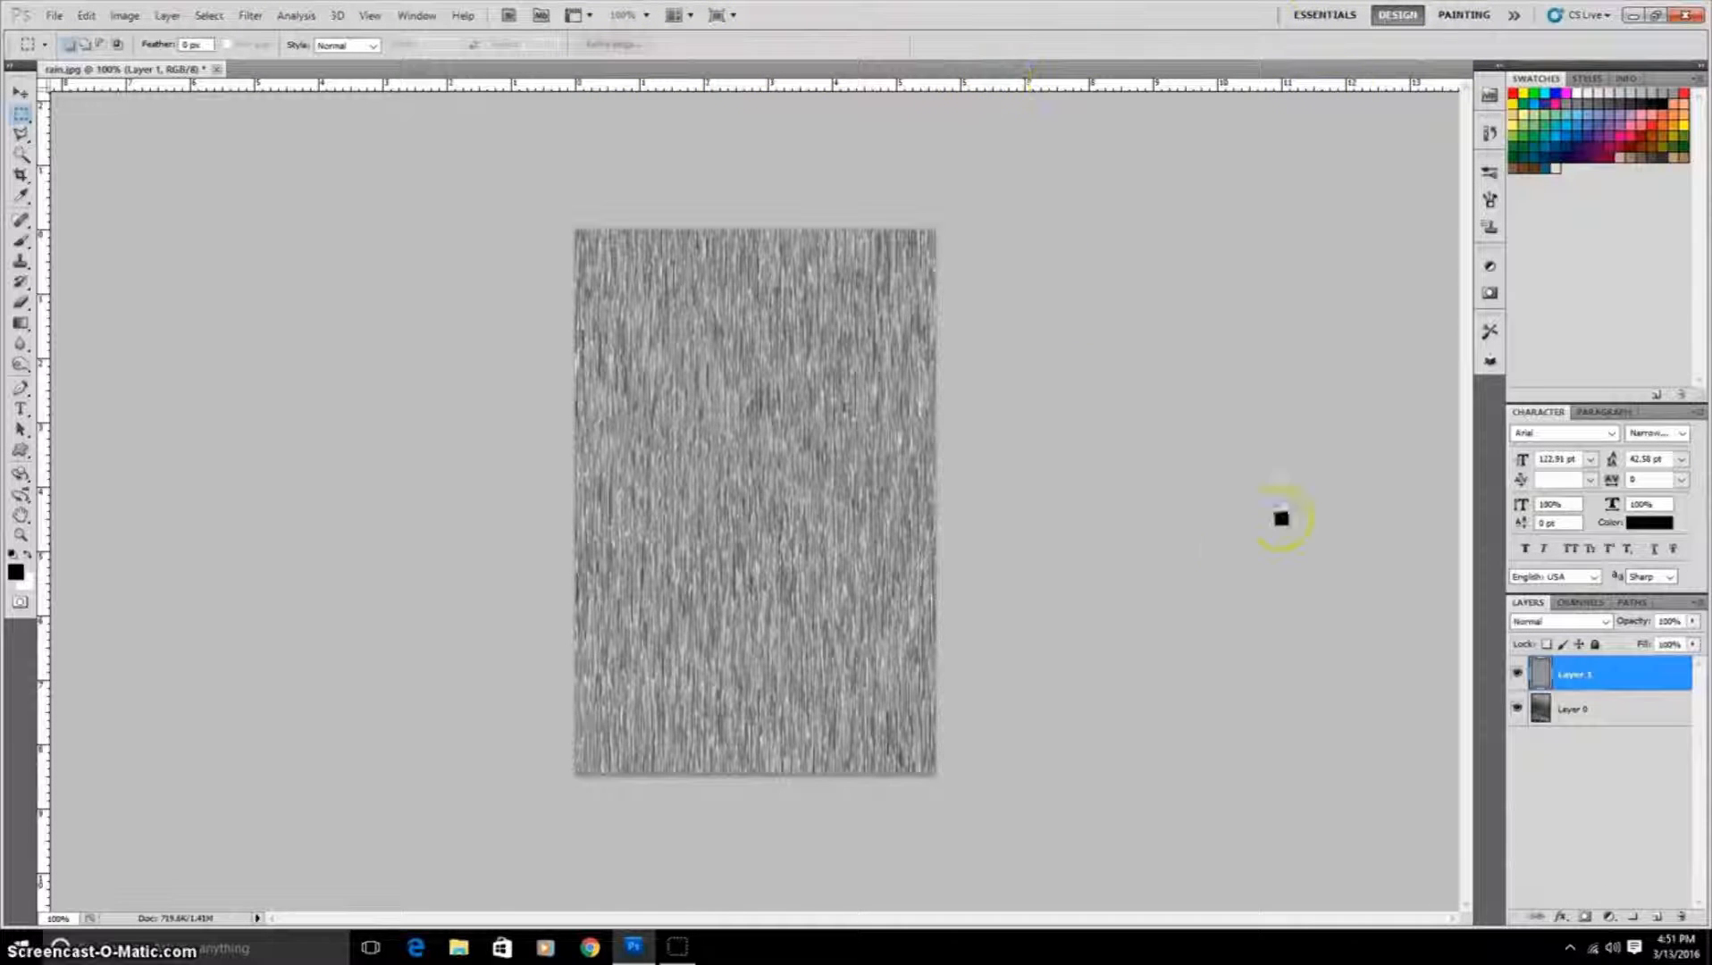
Step: Hide the noise layer, then add a new layer and fill it with 50% Gray
click(1517, 675)
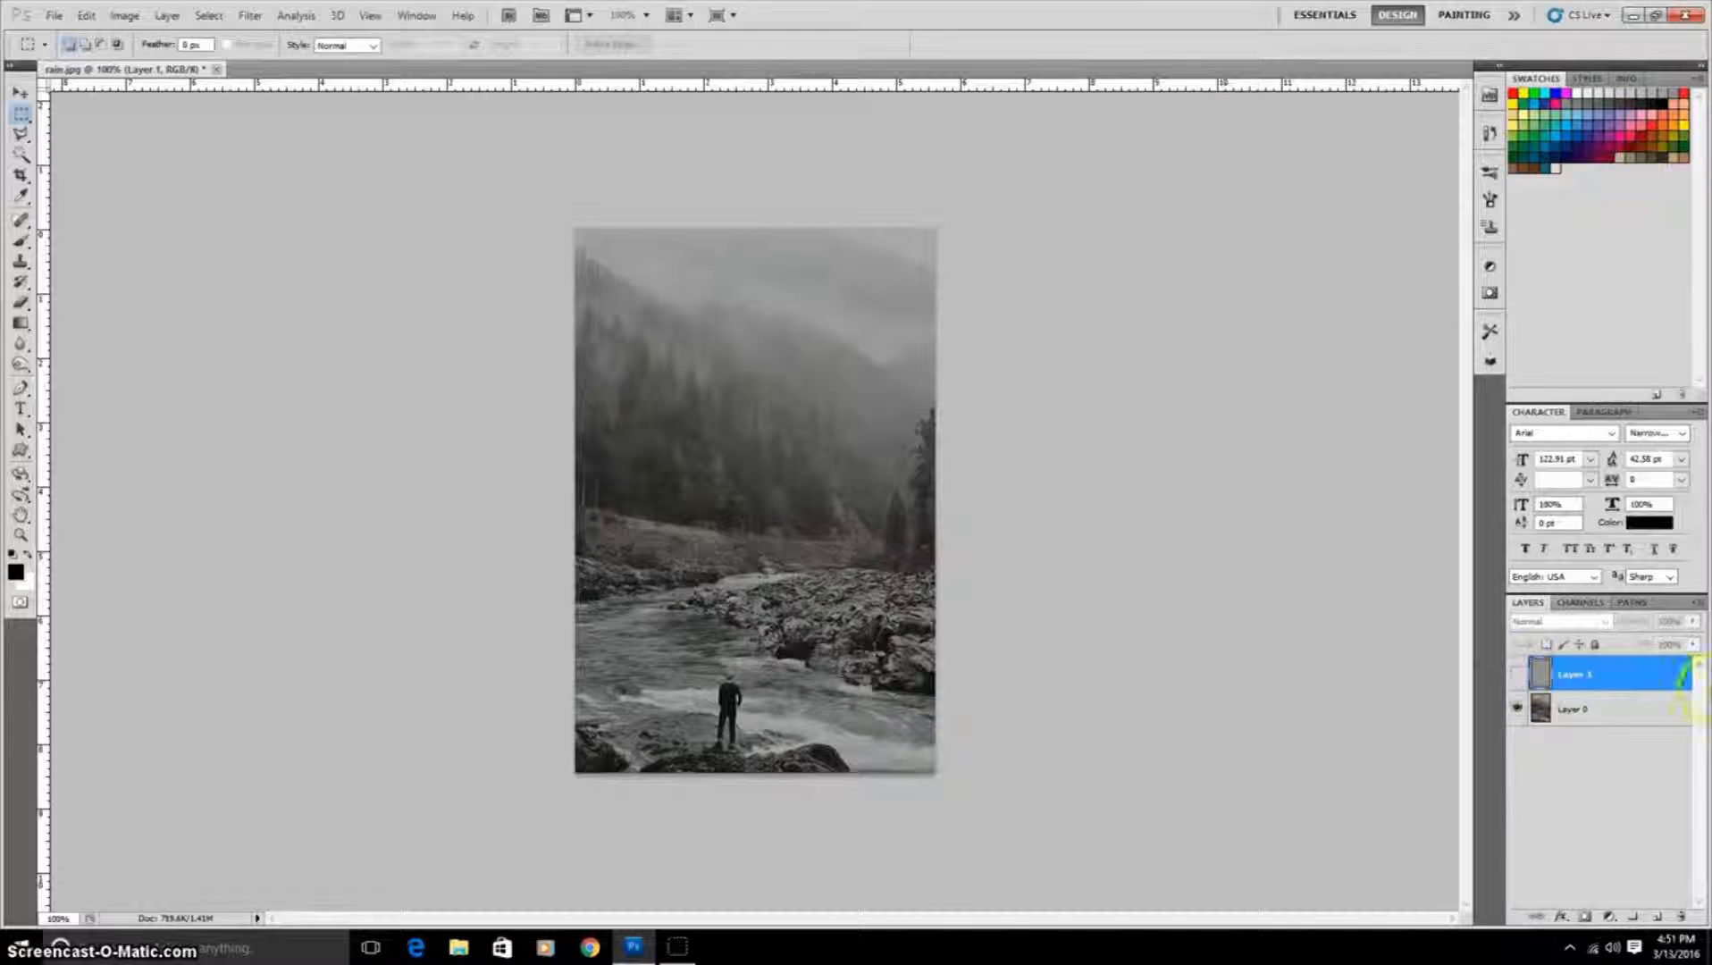
click(1658, 917)
key(shift+F5)
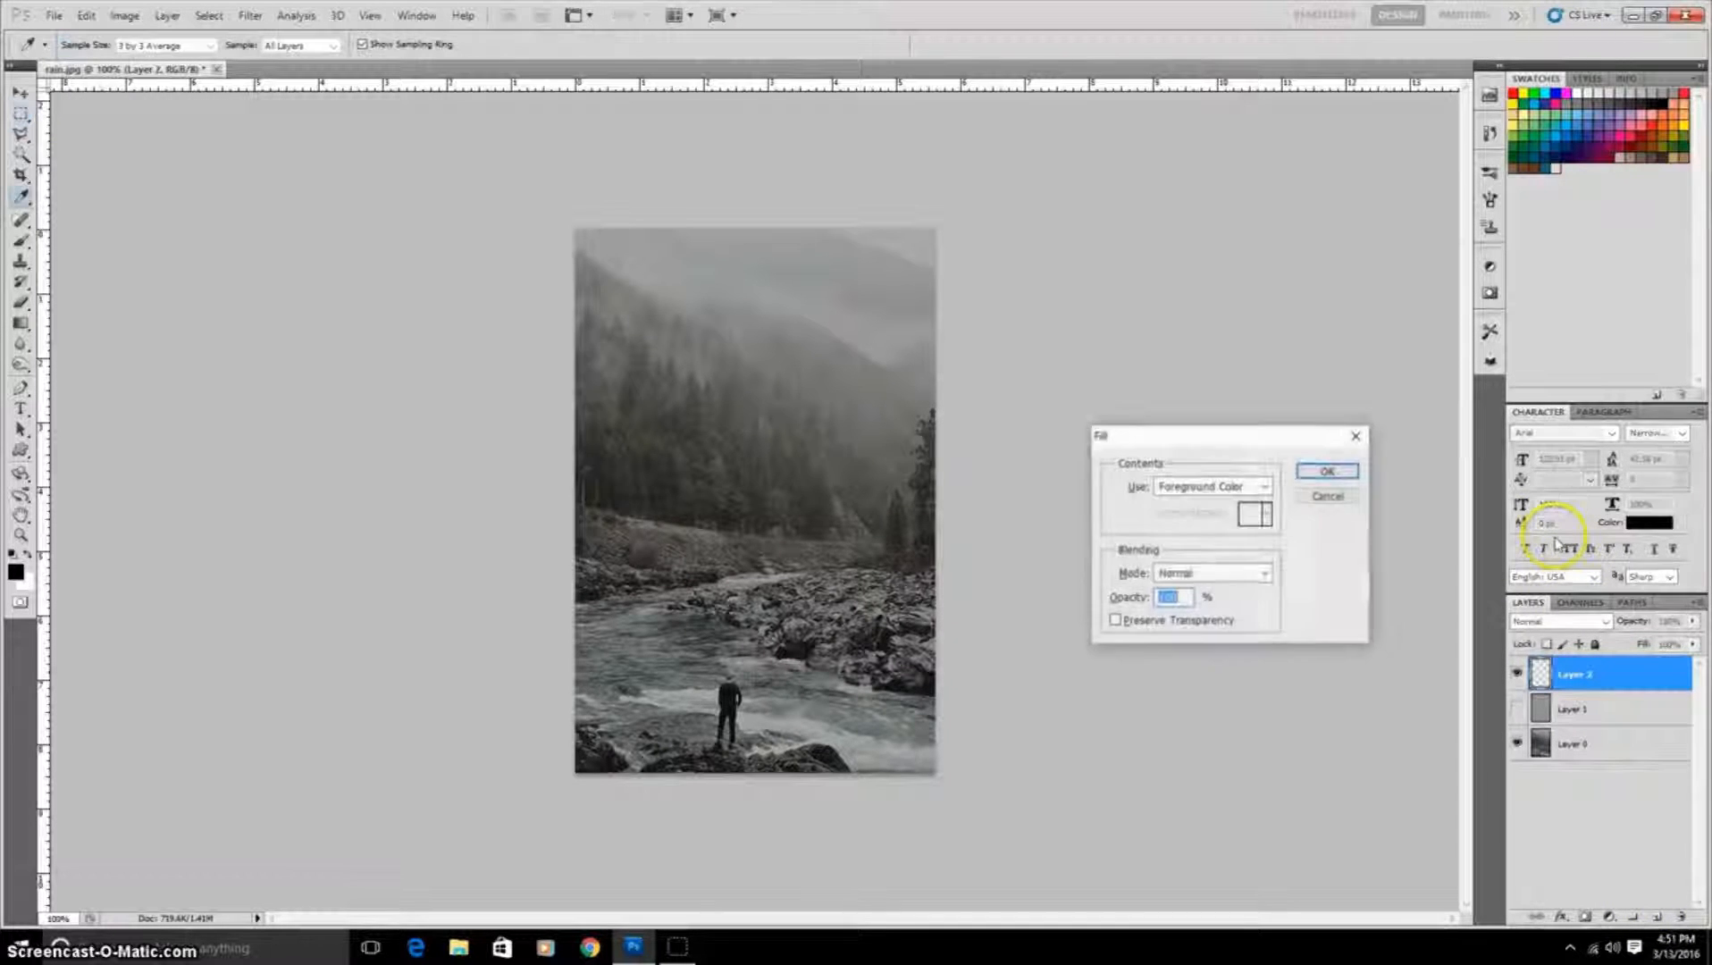
click(1260, 486)
click(1217, 633)
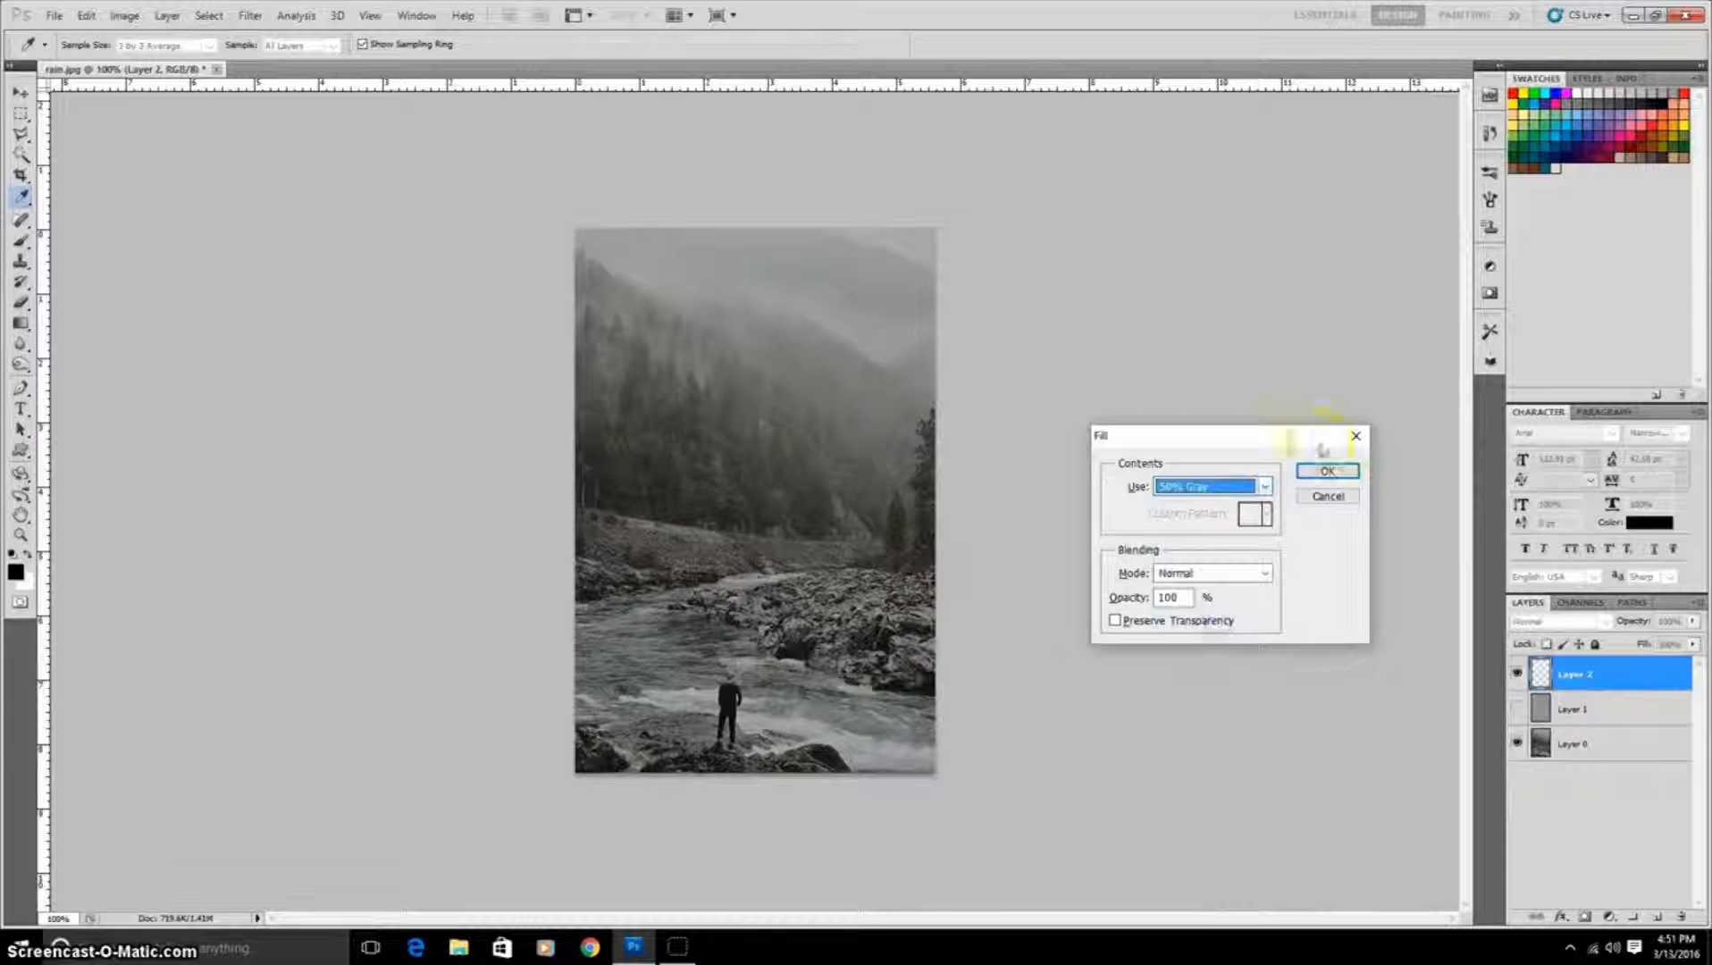
click(1327, 471)
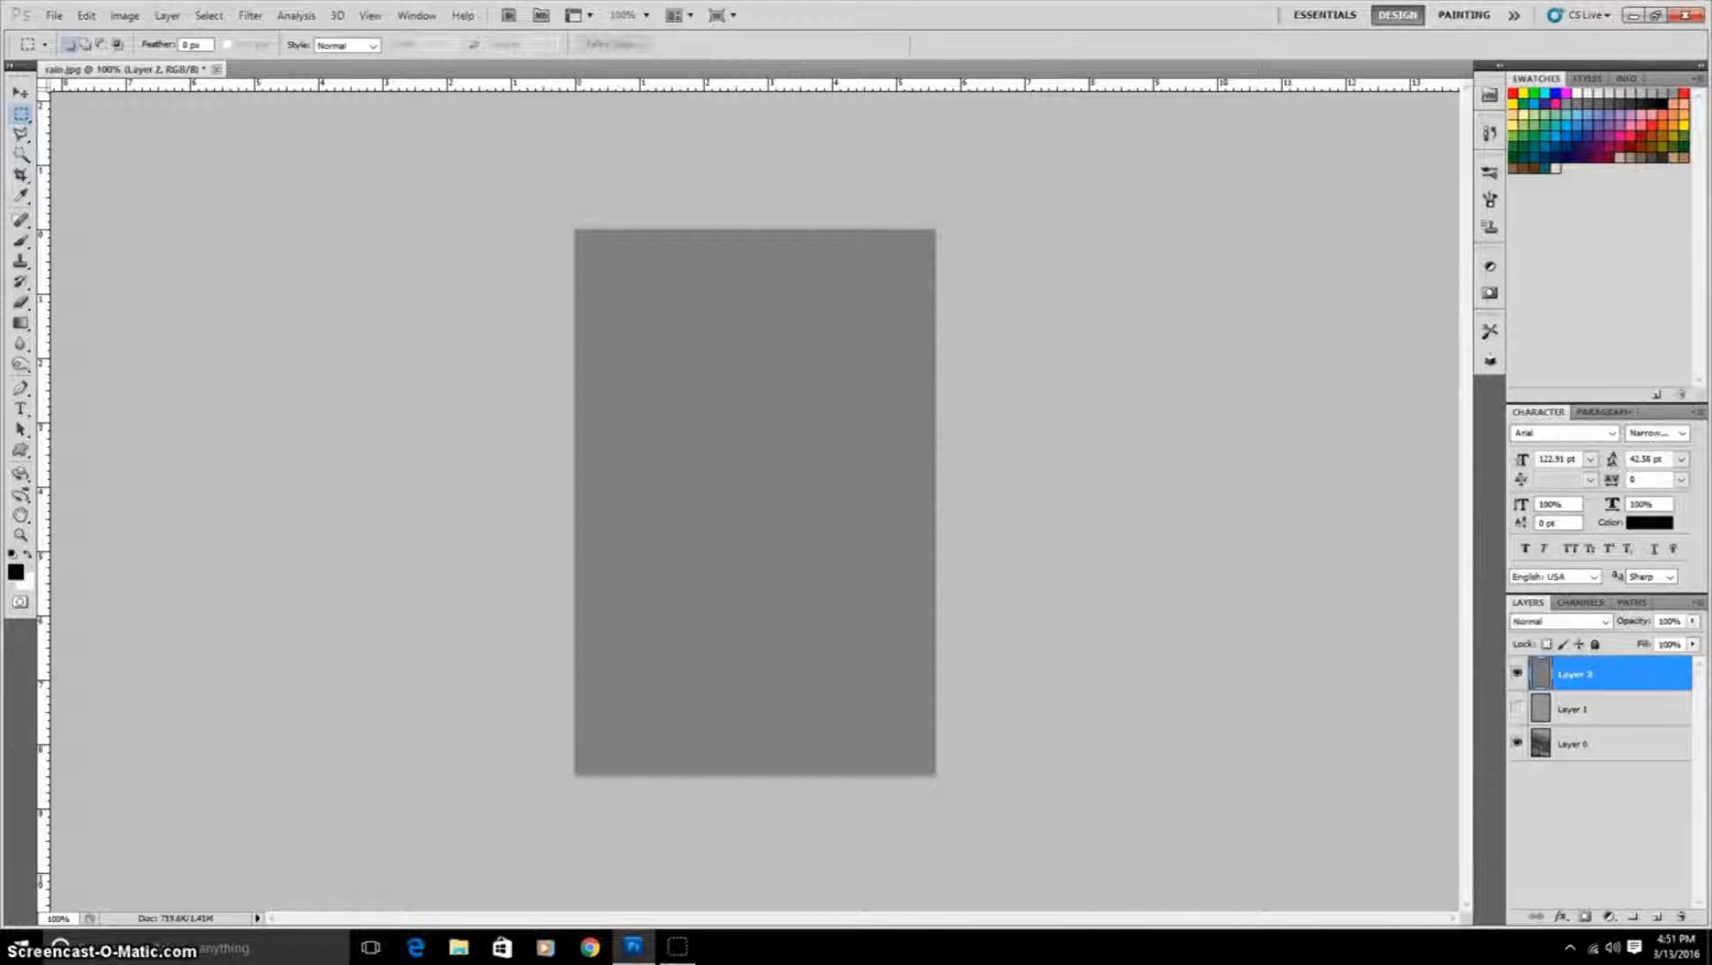
Step: Add a Pattern Overlay style to the gray layer using the rain pattern in Screen blend mode
double_click(1648, 677)
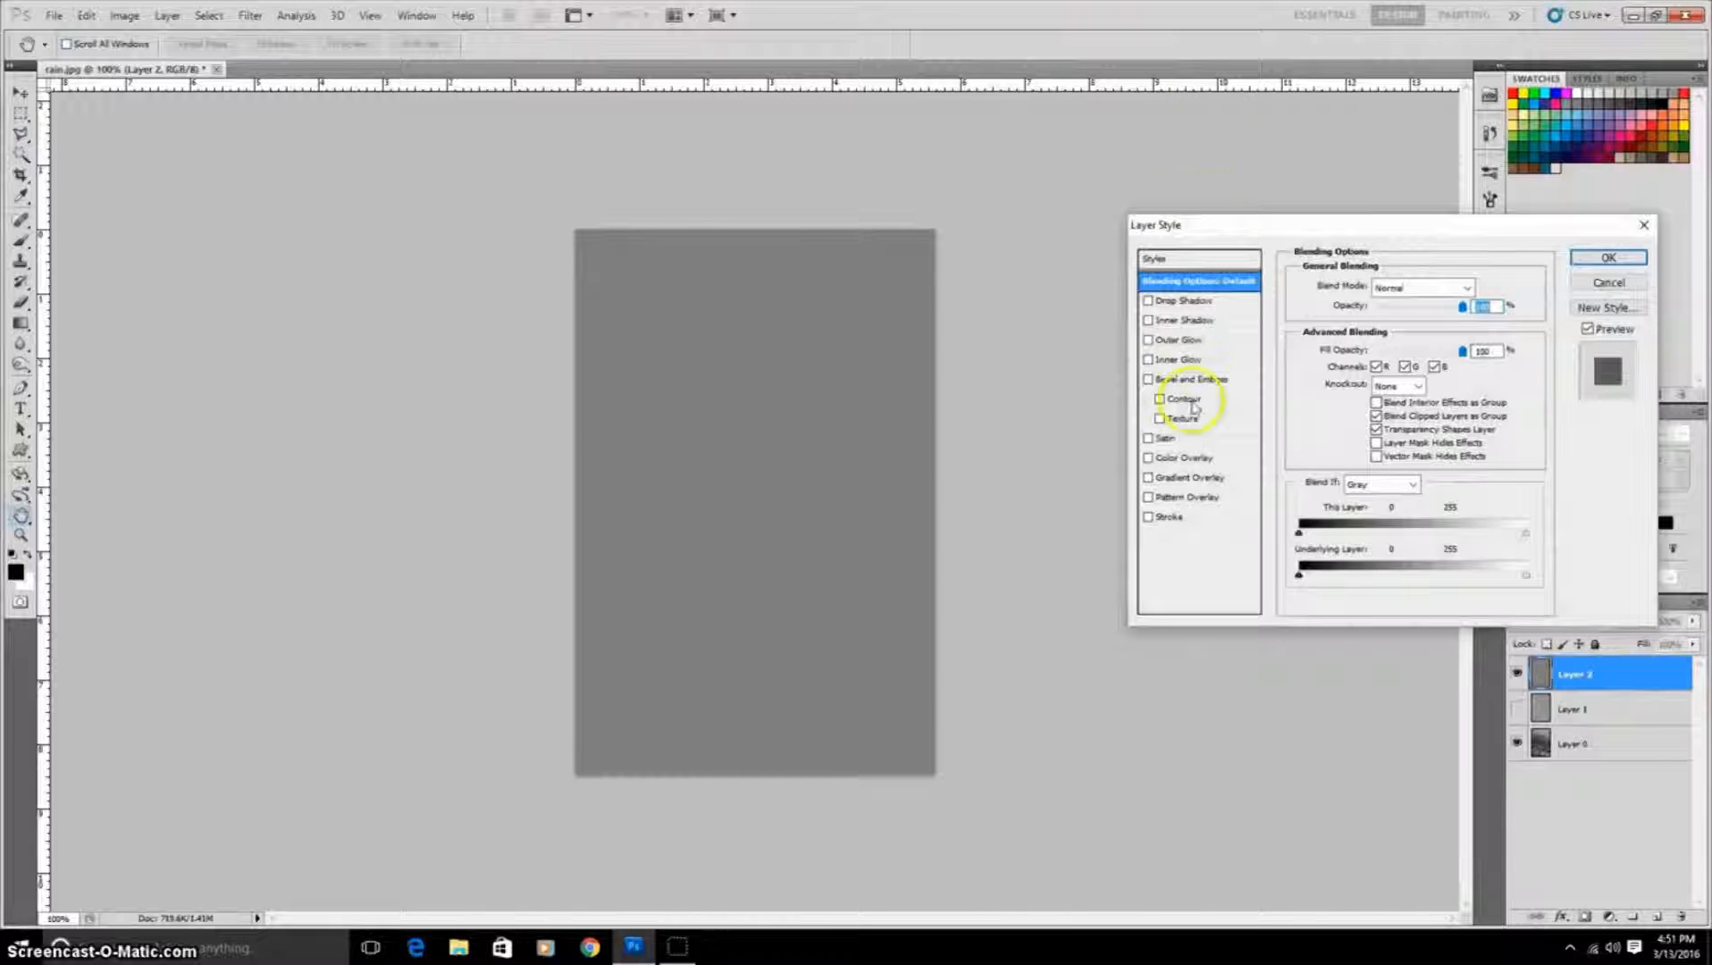
click(1149, 500)
click(1198, 498)
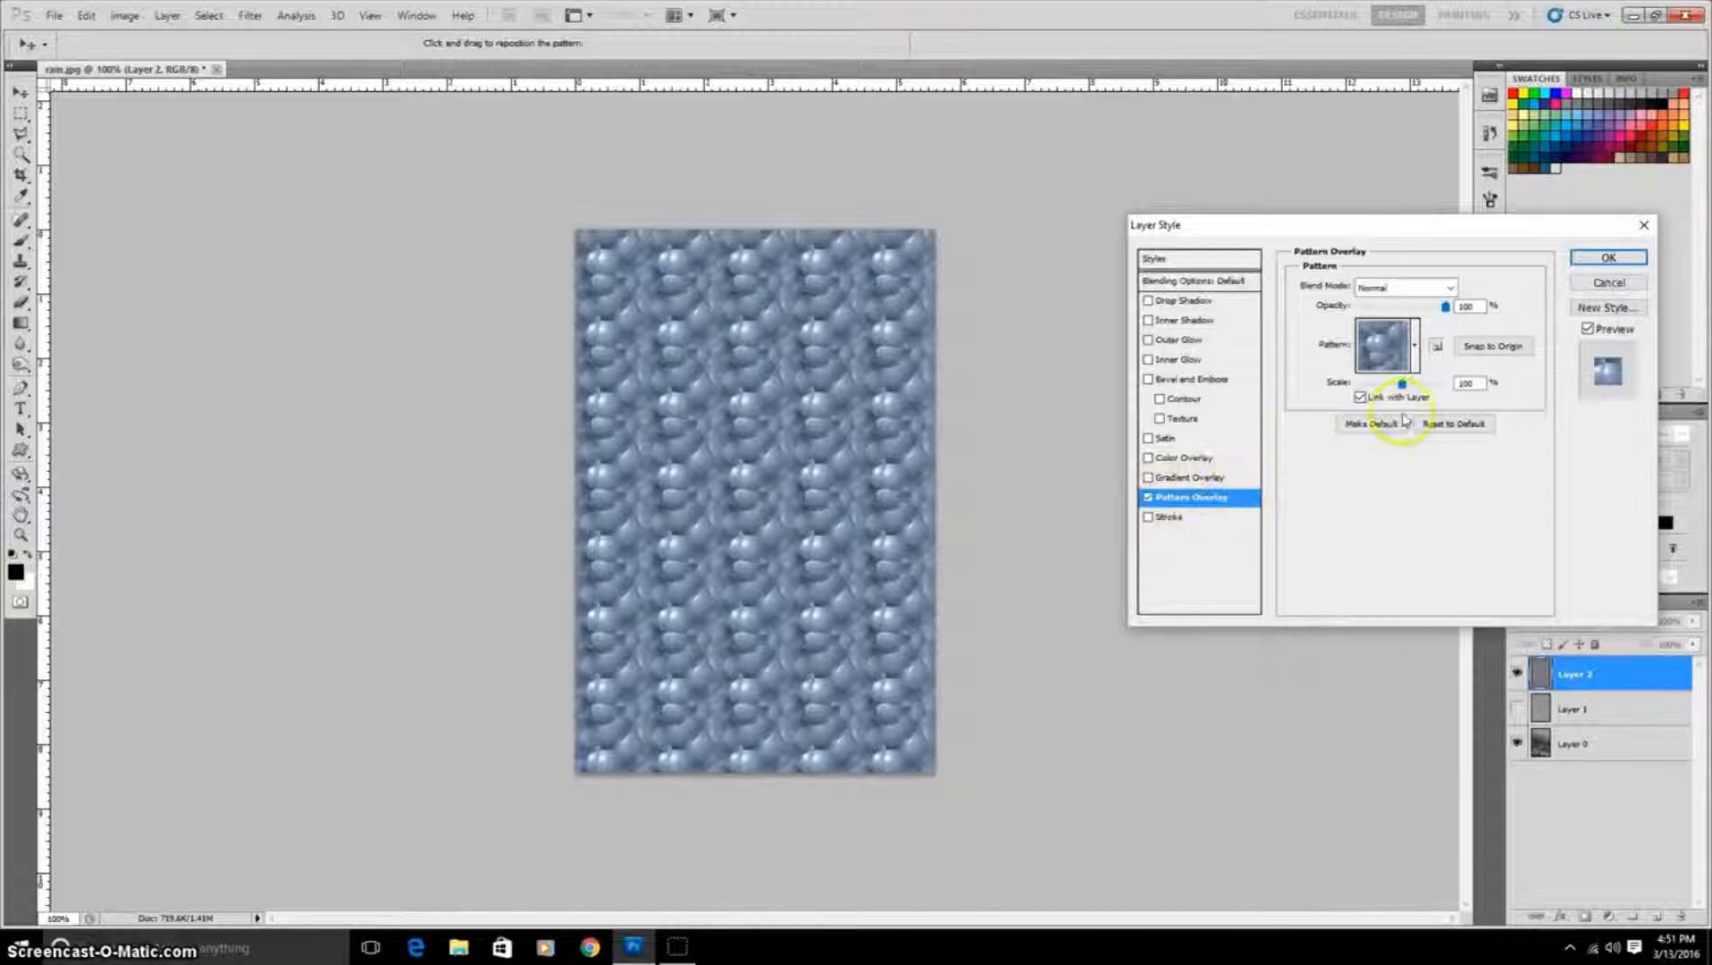
click(1415, 346)
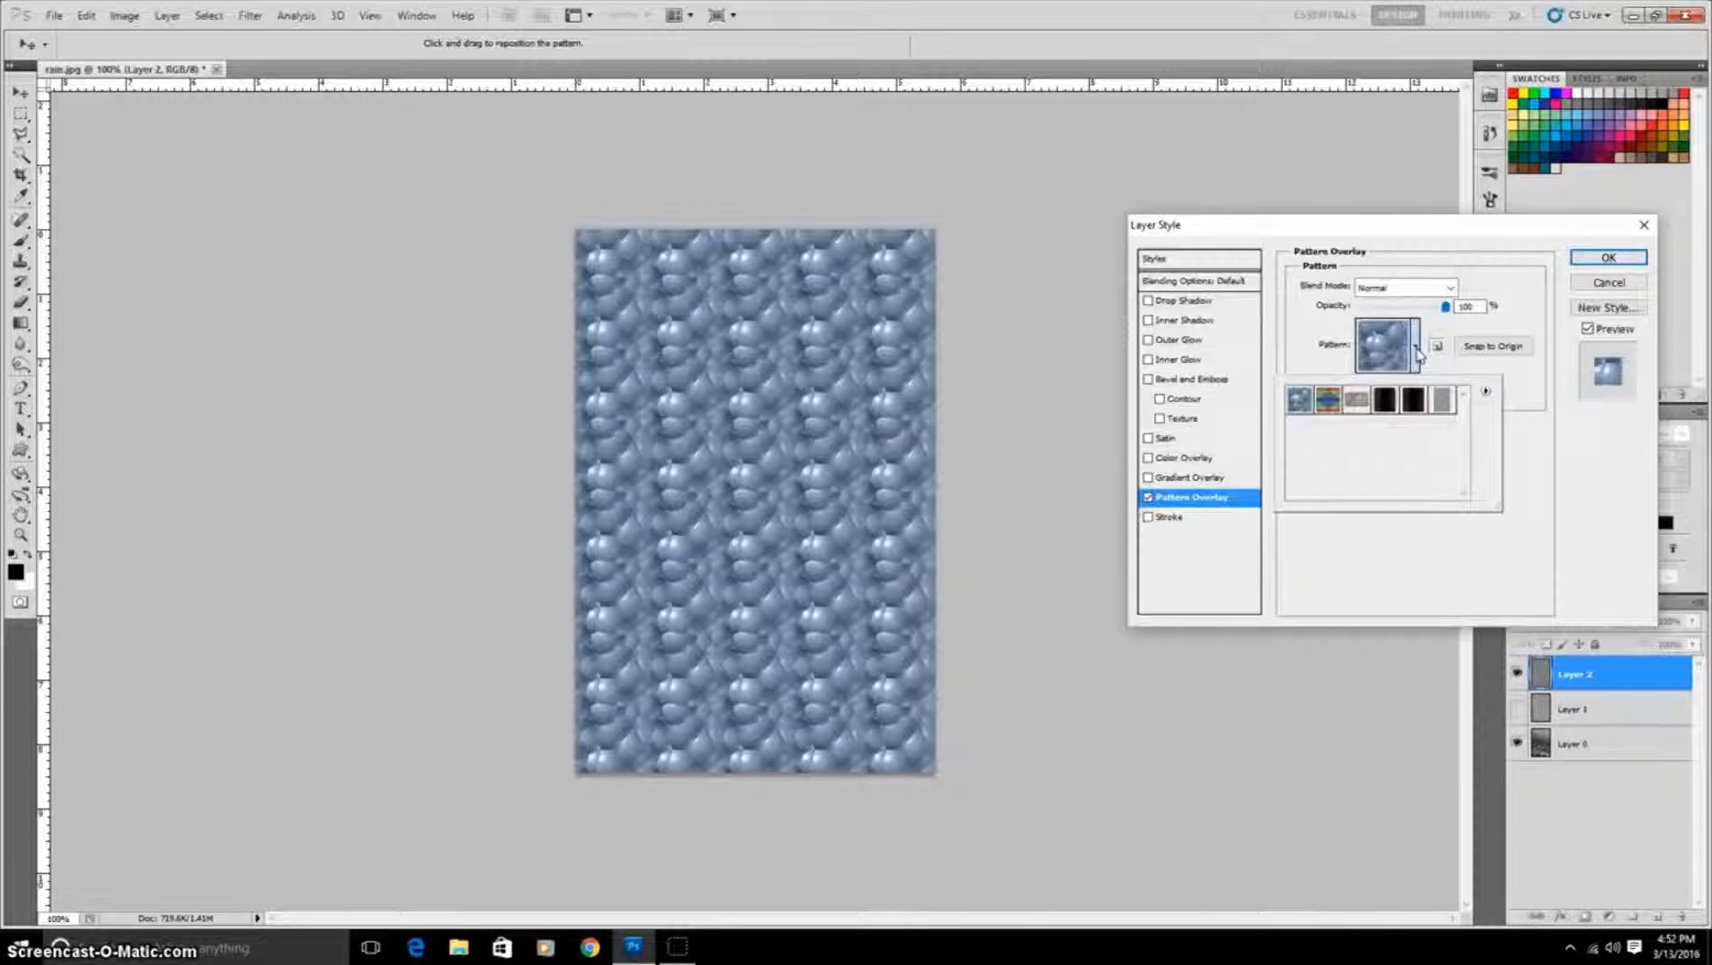
click(1444, 402)
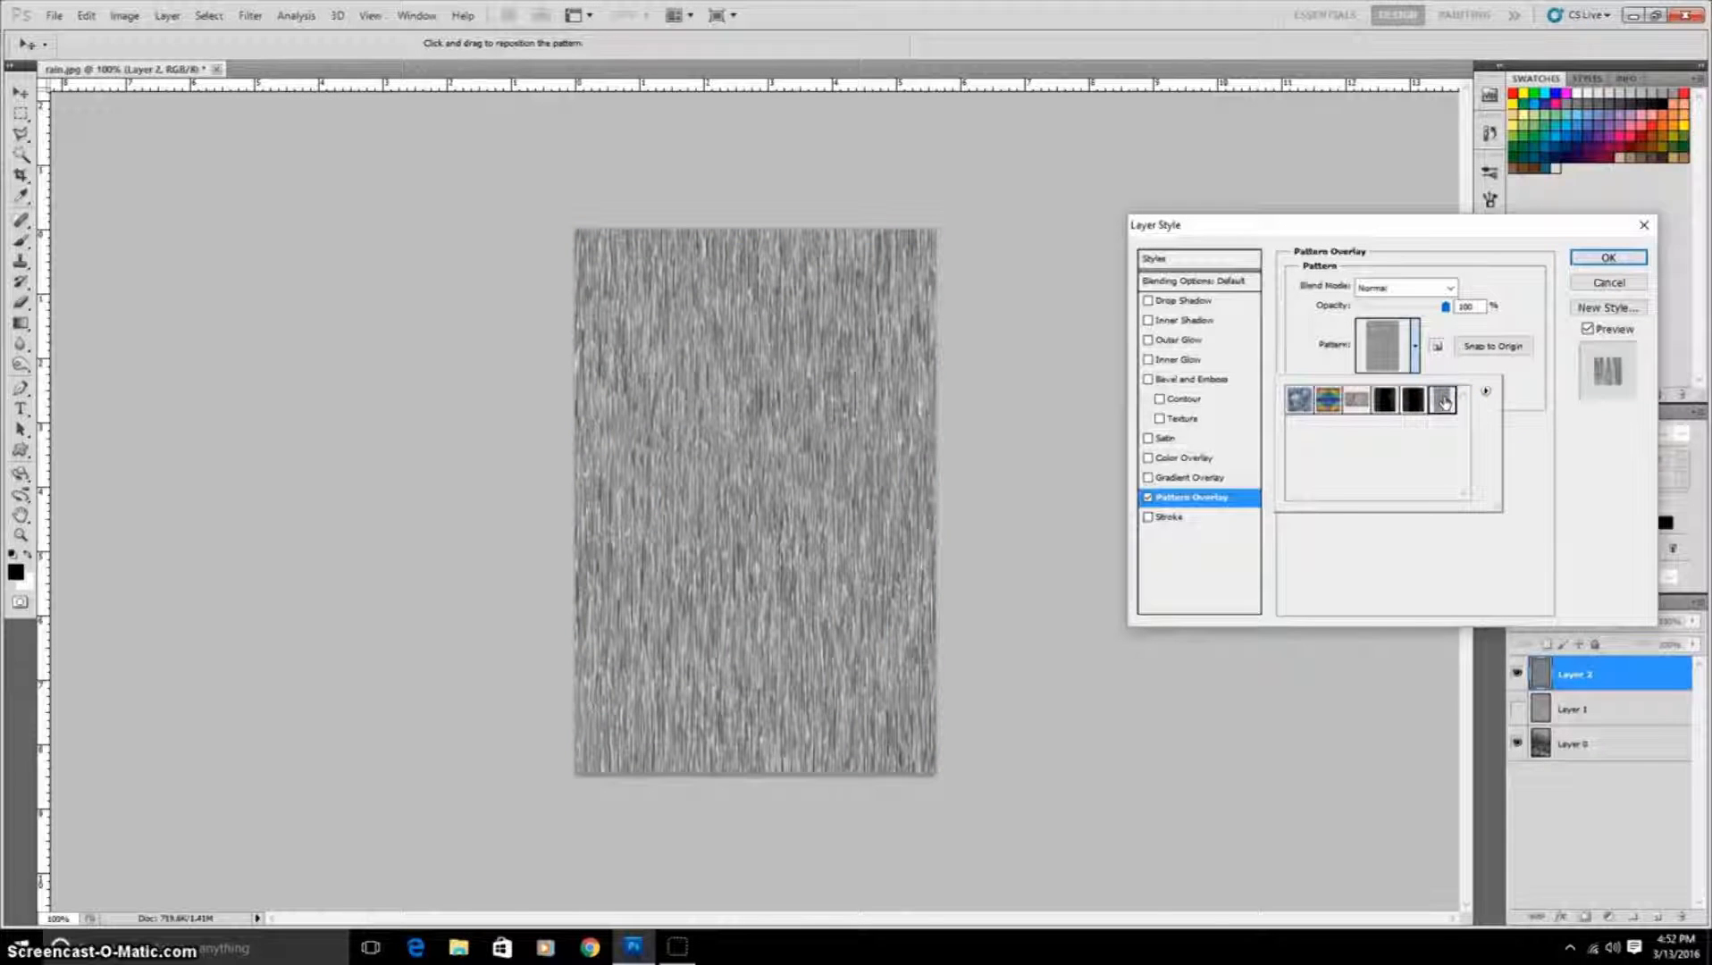
click(1541, 390)
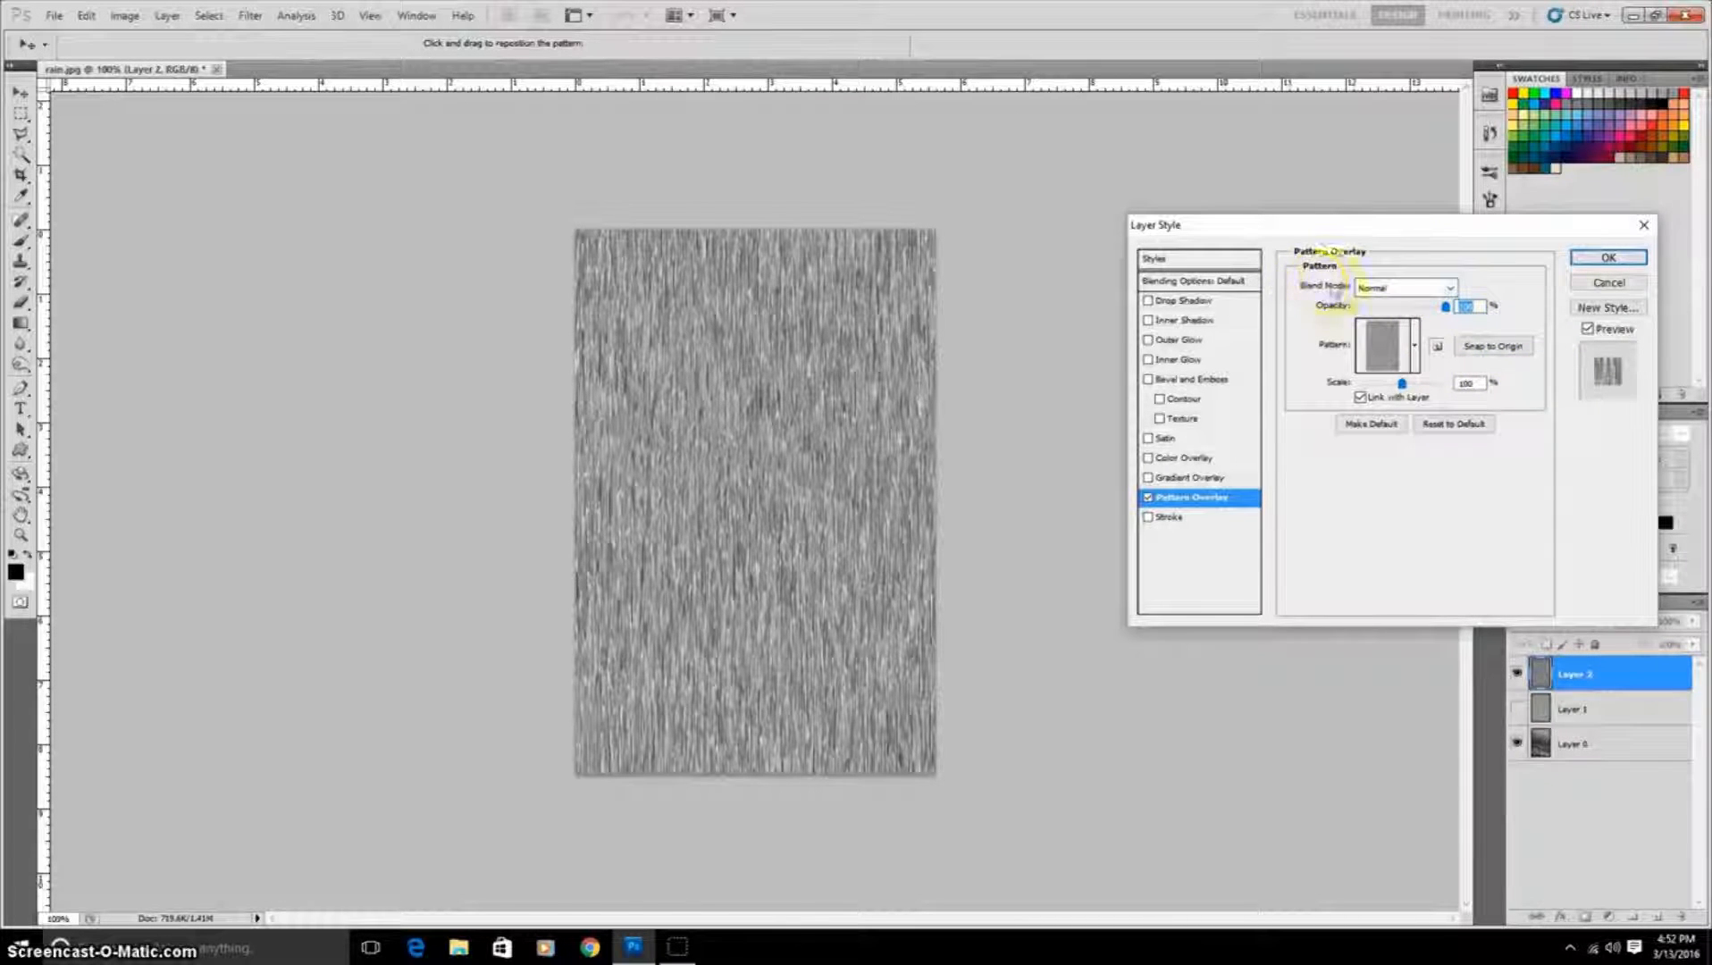
click(1451, 286)
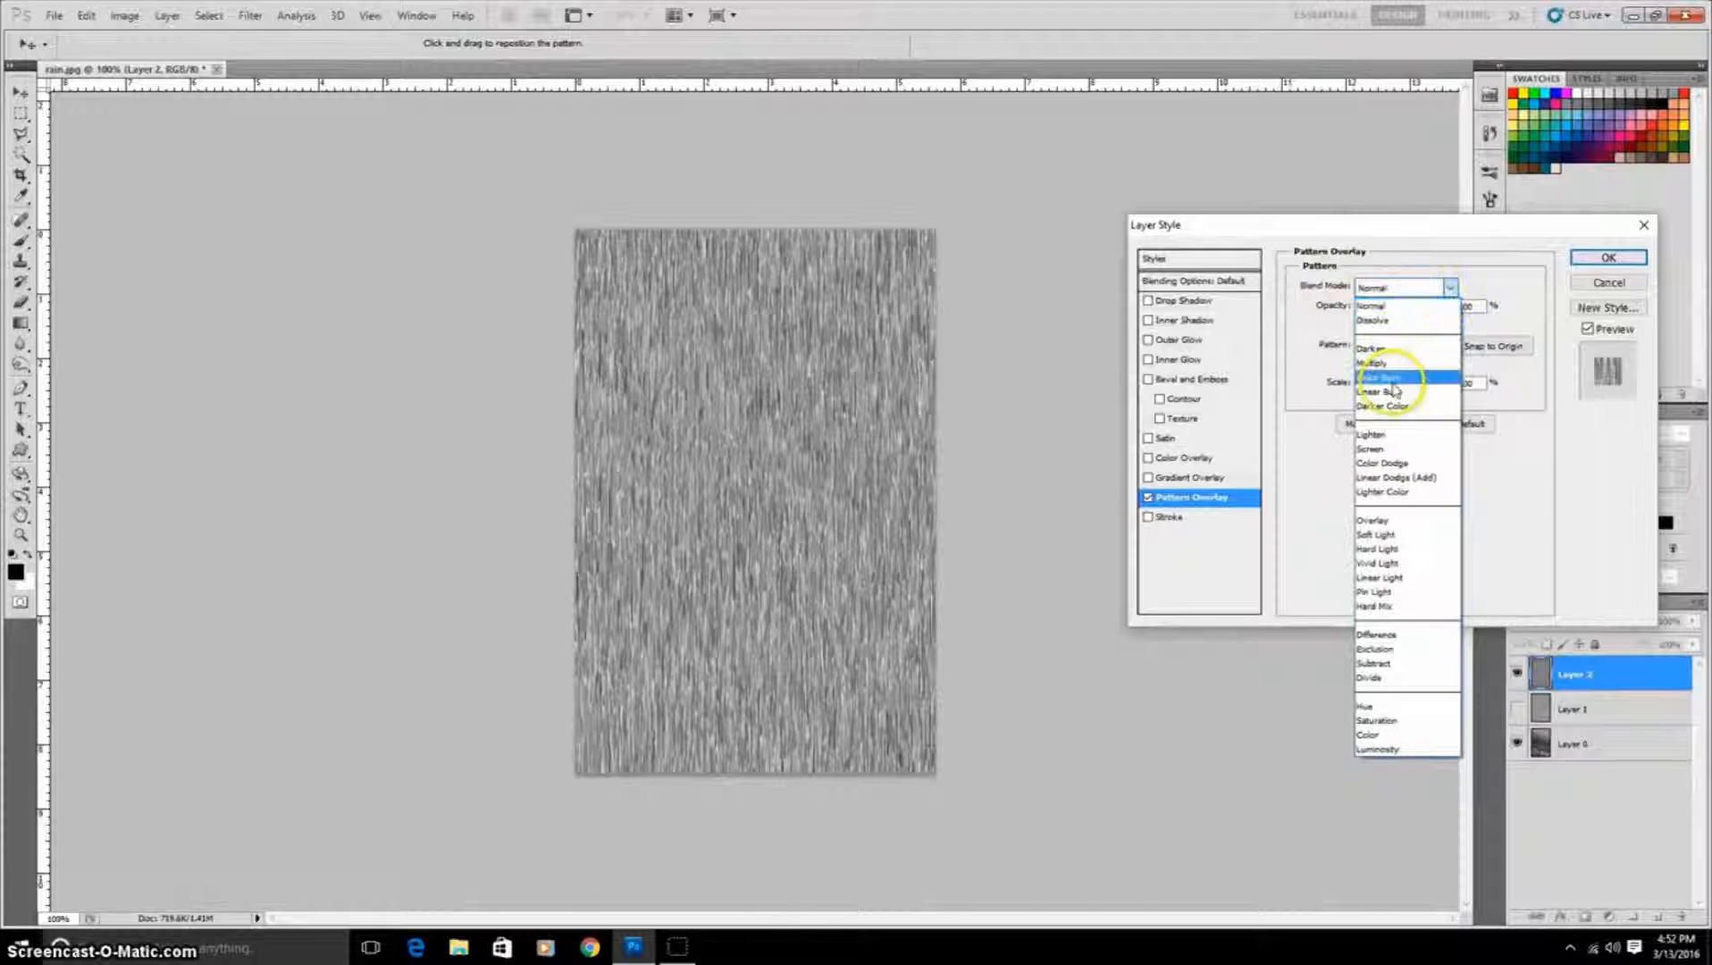
click(1400, 449)
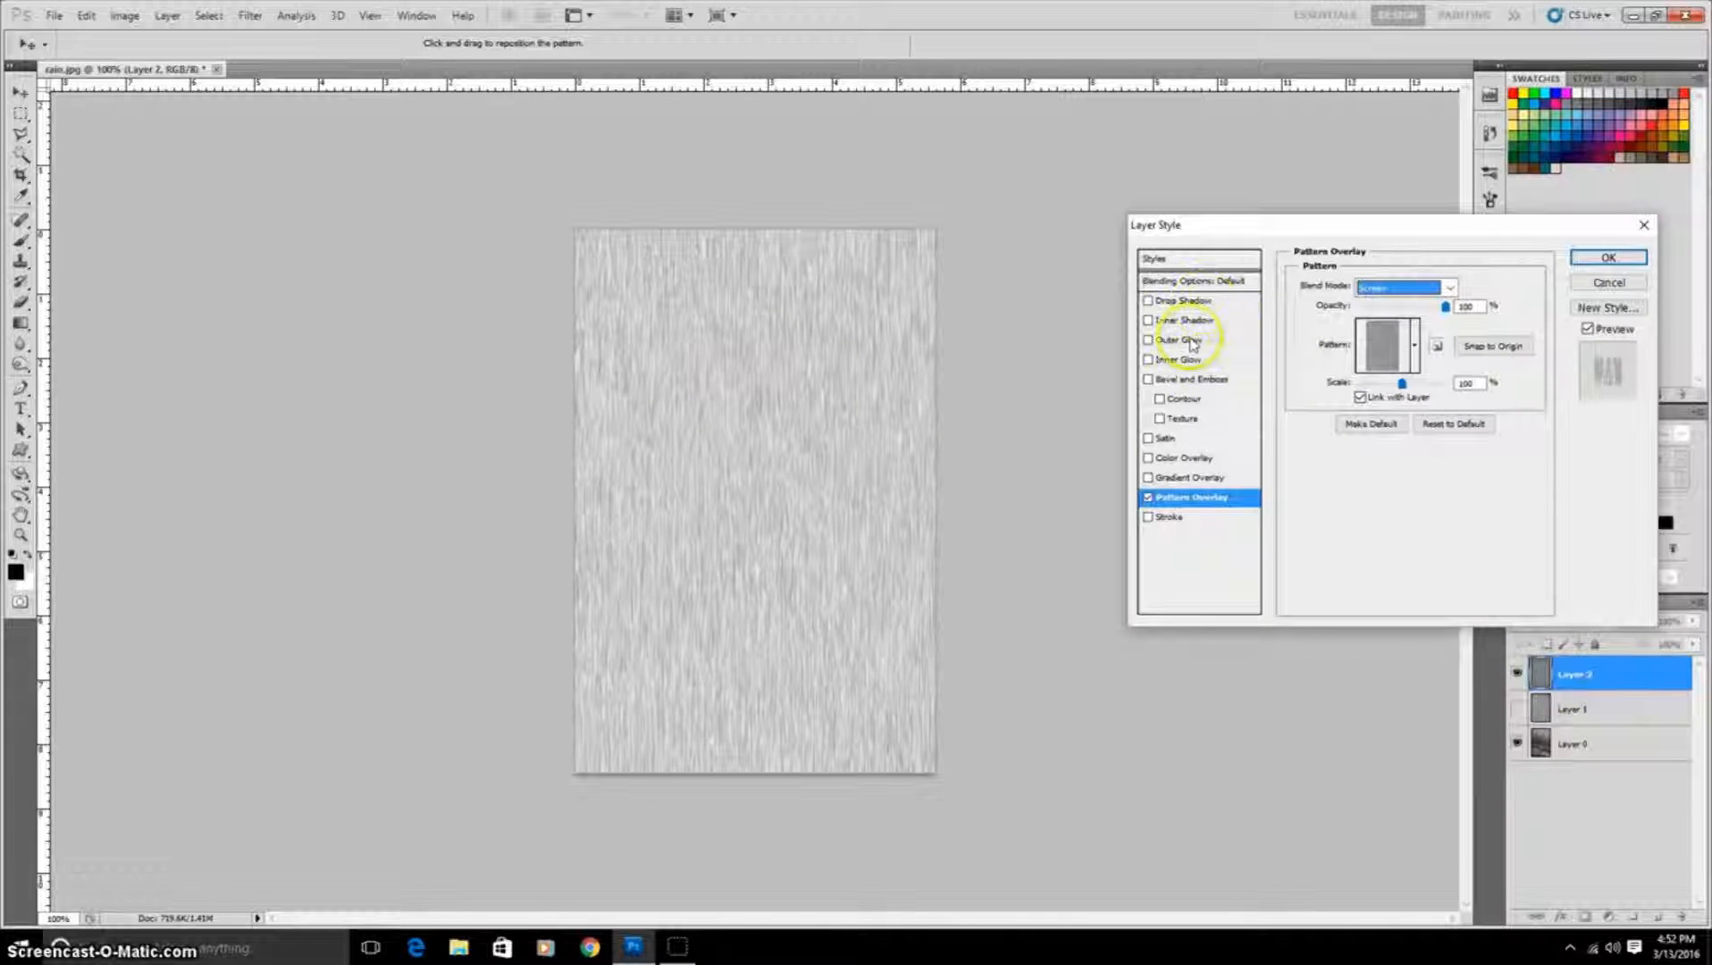
Step: Set the gray layer's fill opacity to 0% and its opacity to about 50% in Blending Options
click(1213, 283)
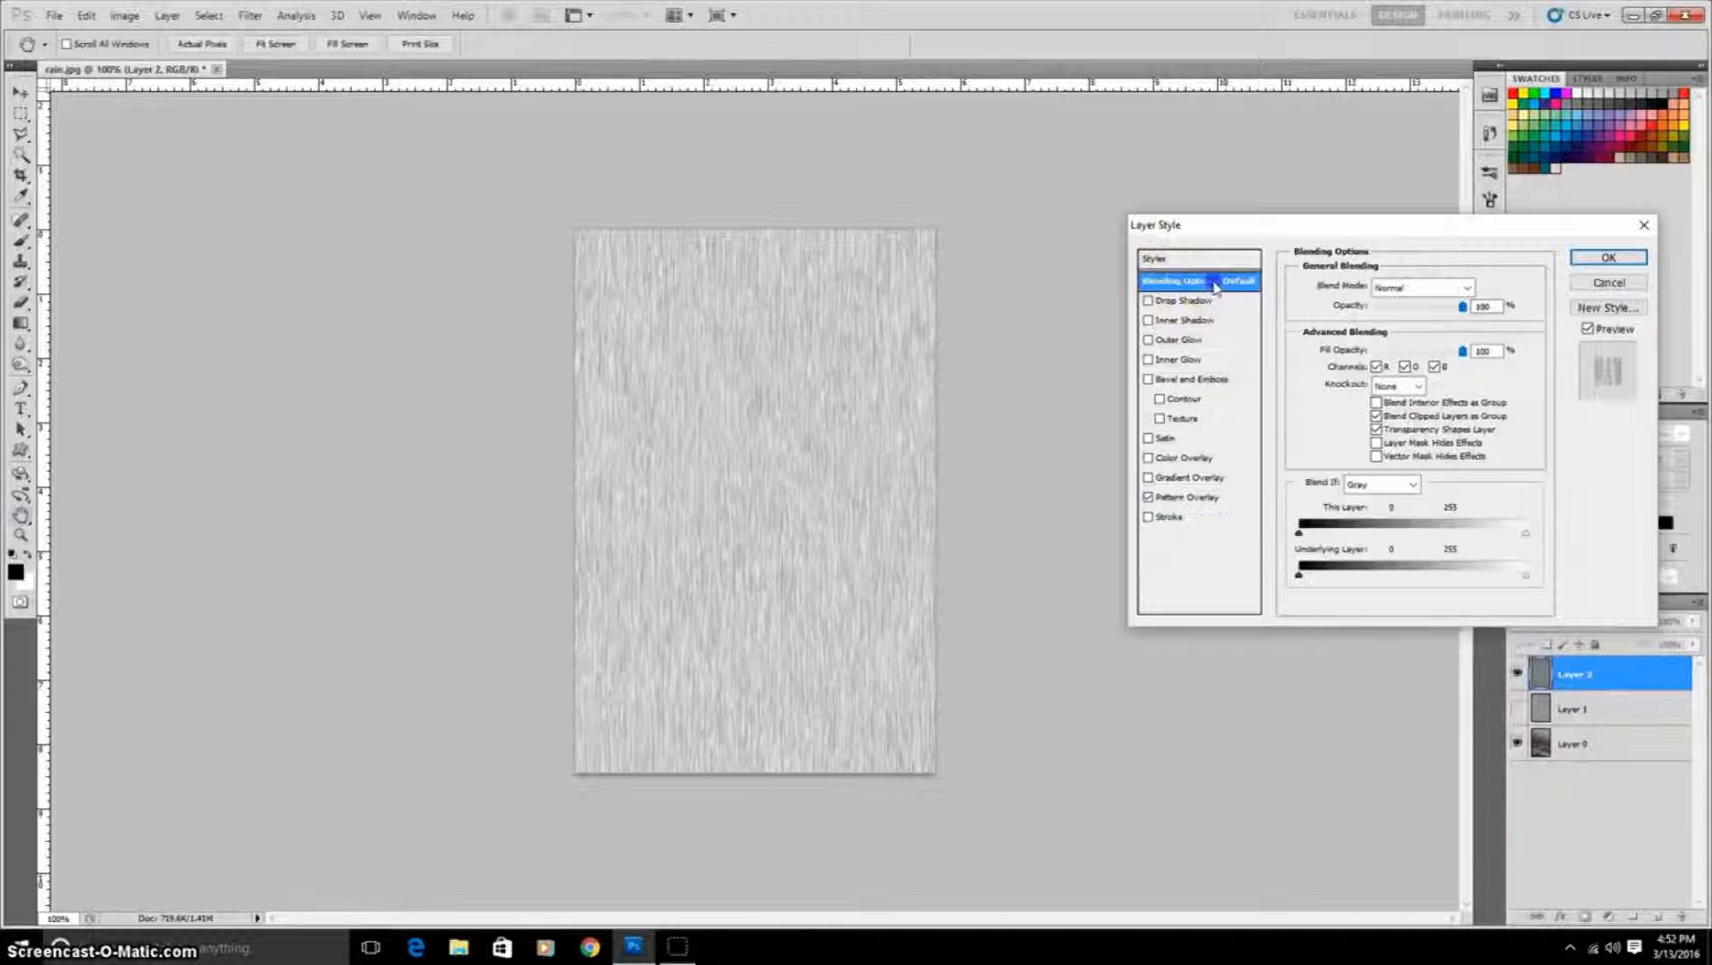
double_click(1465, 351)
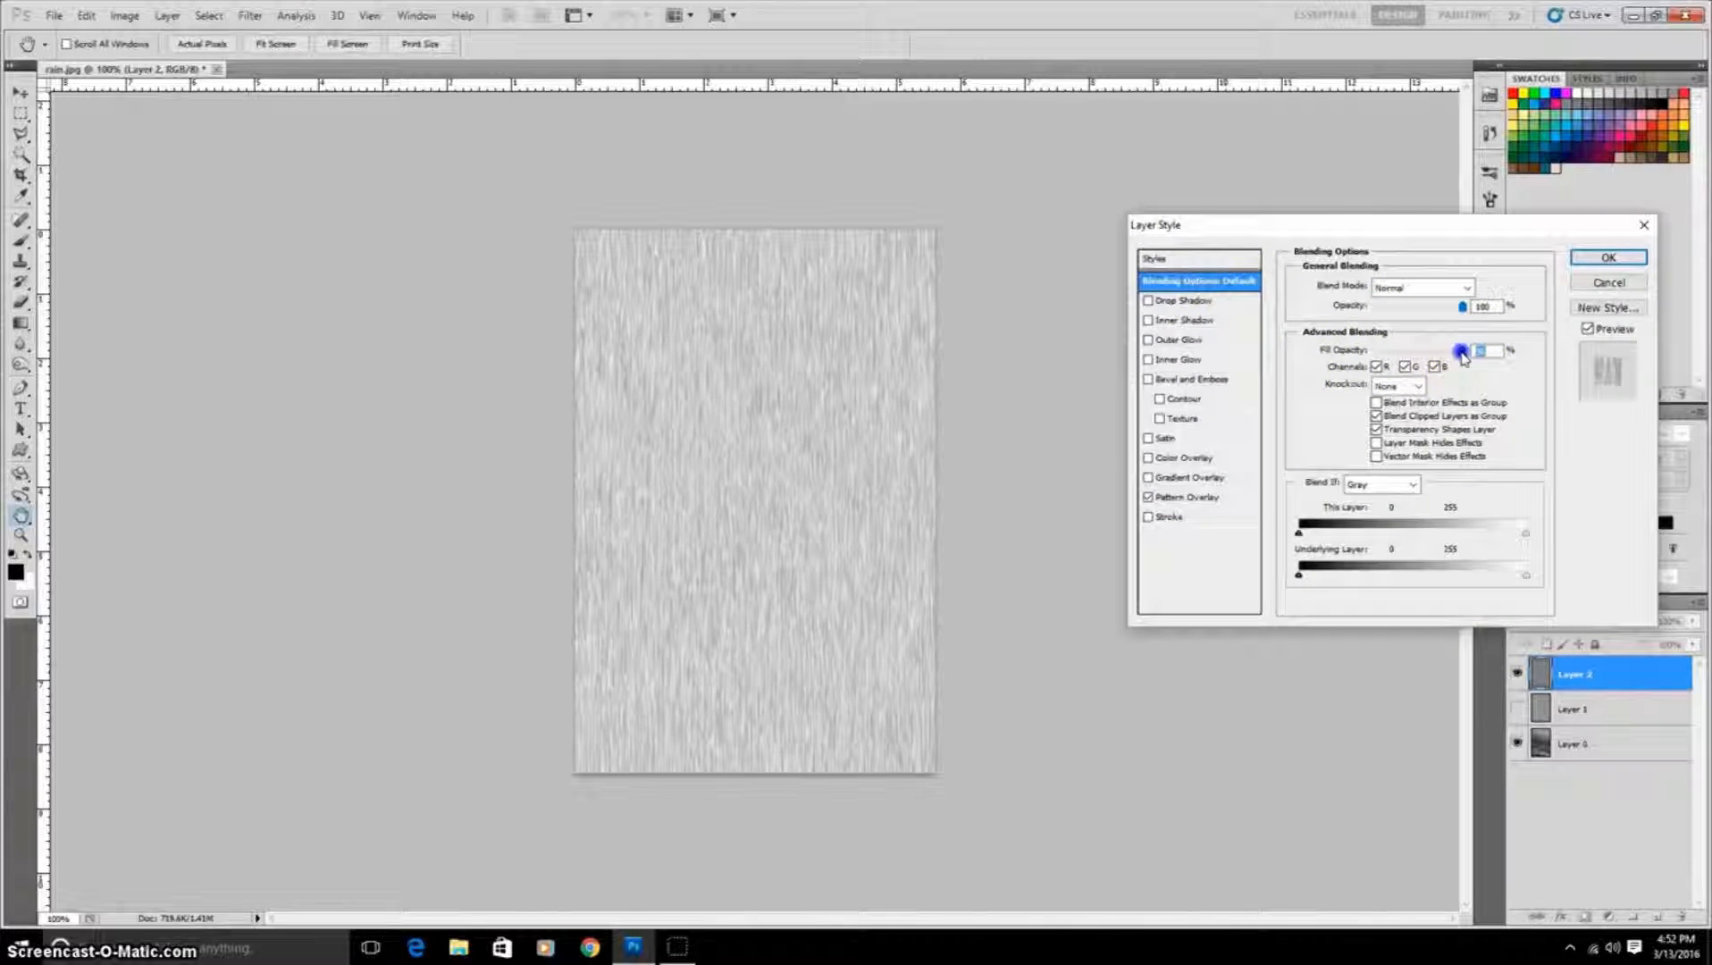
text(0)
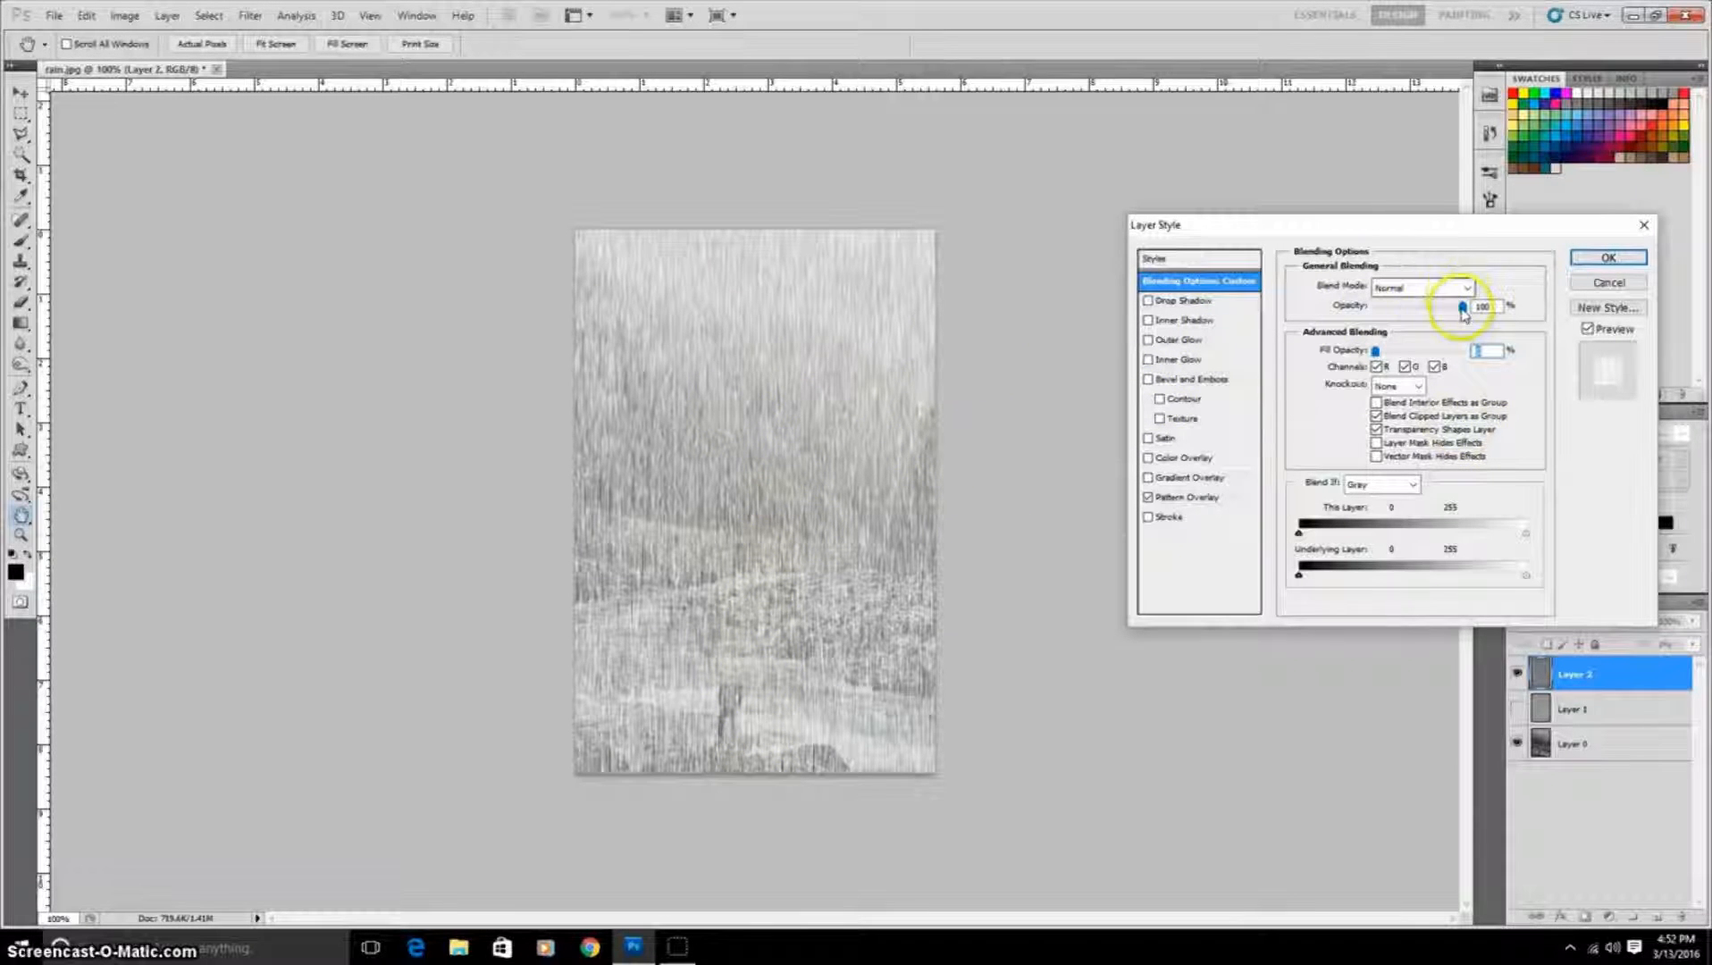
mouse_move(1464, 310)
mouse_down()
mouse_move(1406, 321)
mouse_move(1422, 319)
mouse_up()
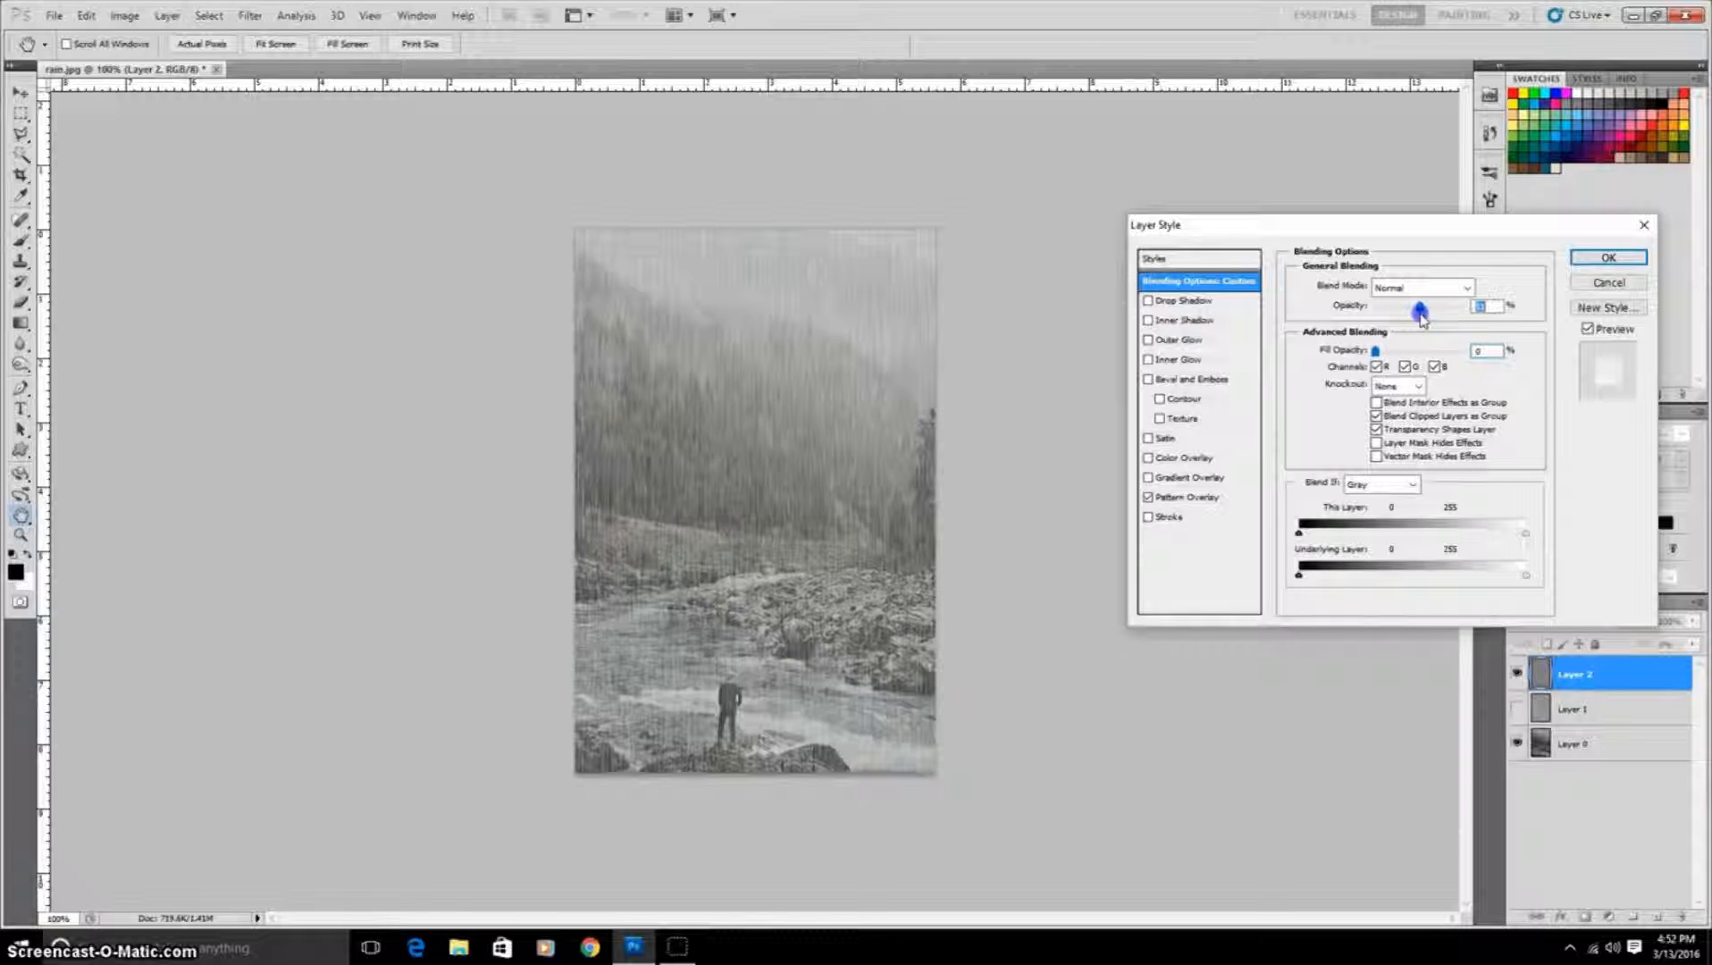
drag(1424, 319, 1426, 320)
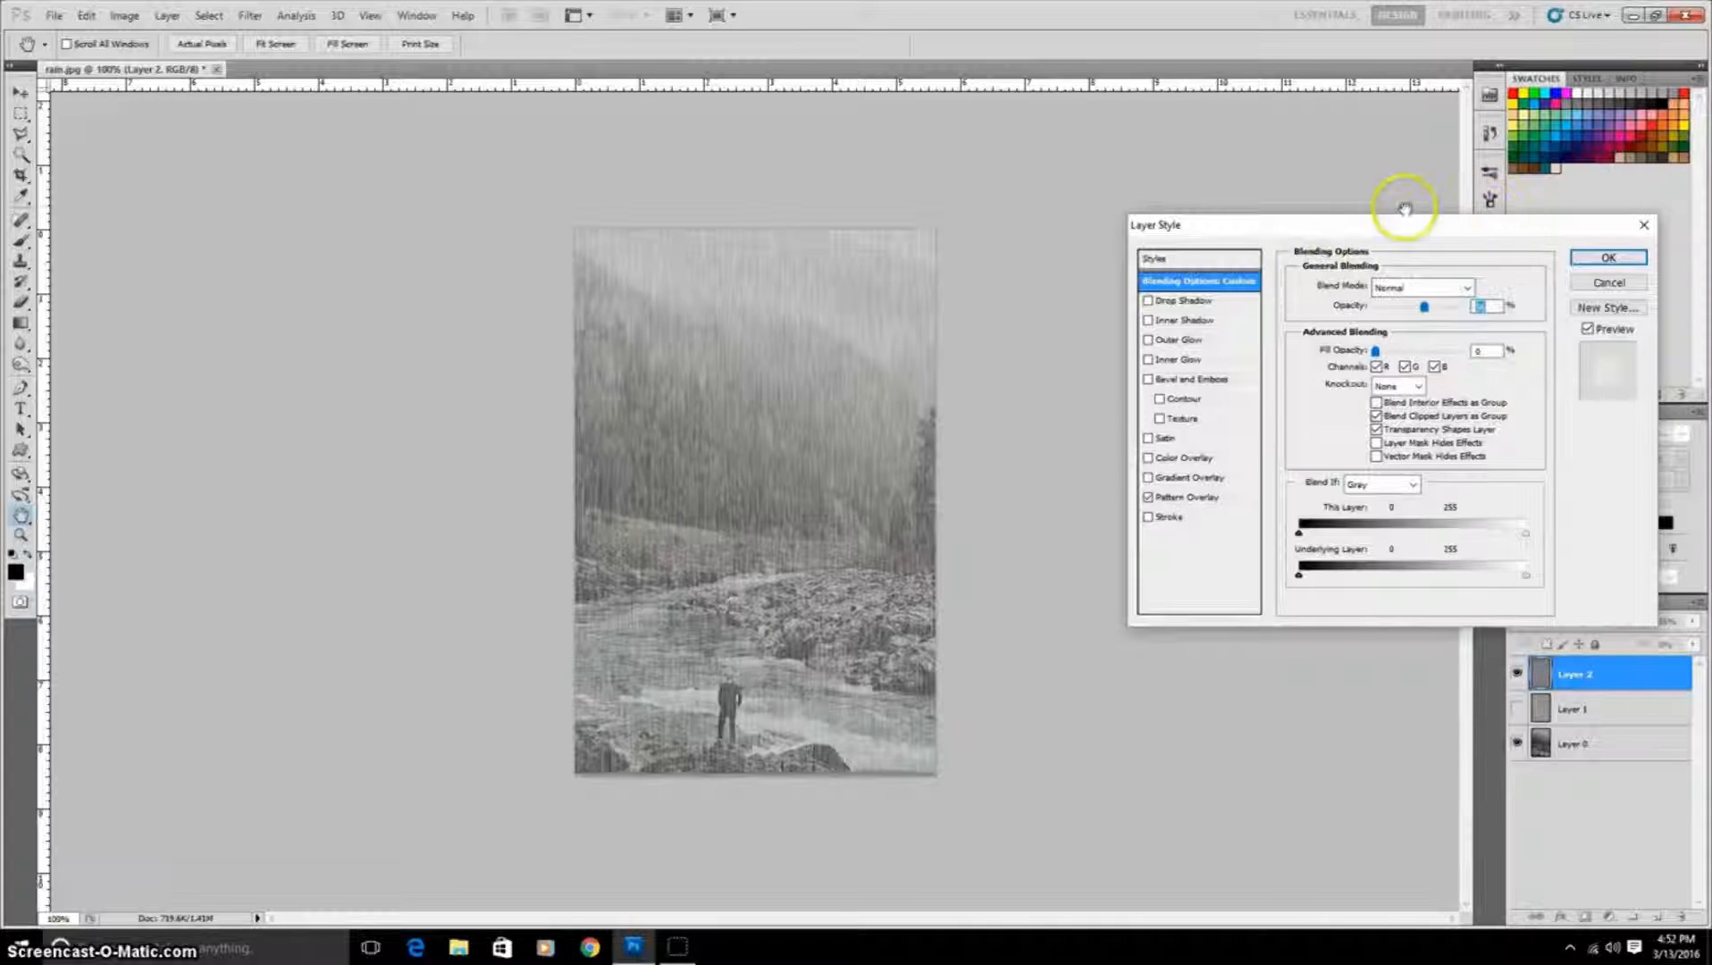
drag(1419, 307, 1421, 307)
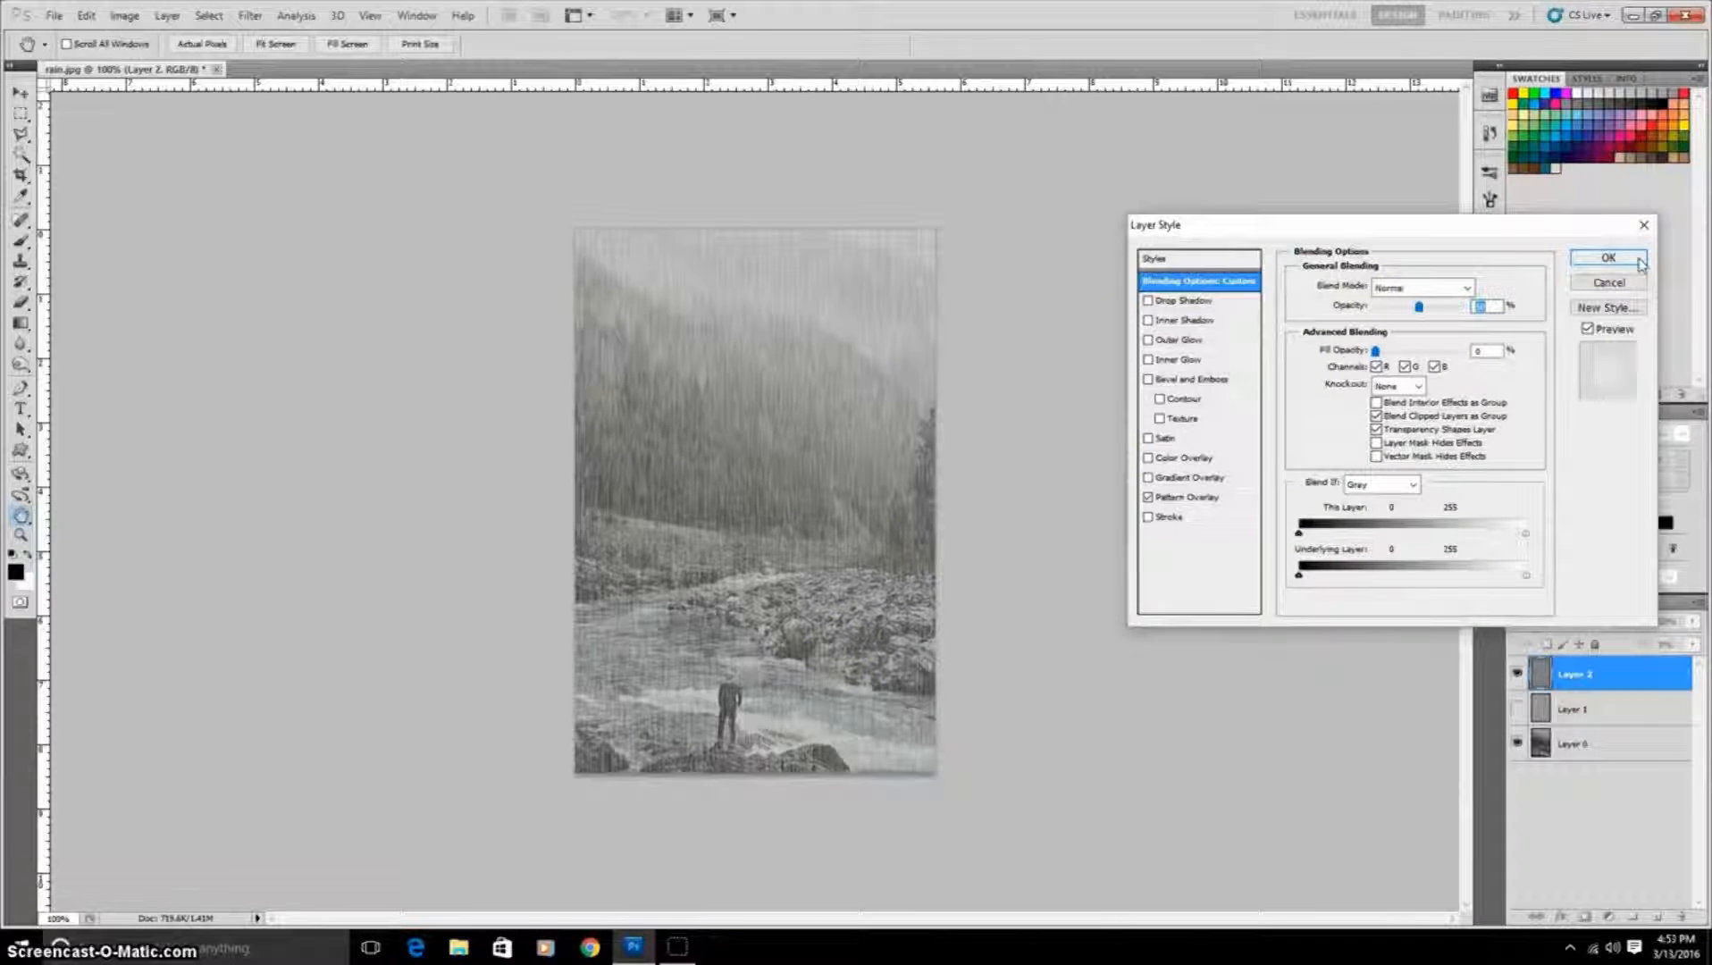
click(1608, 258)
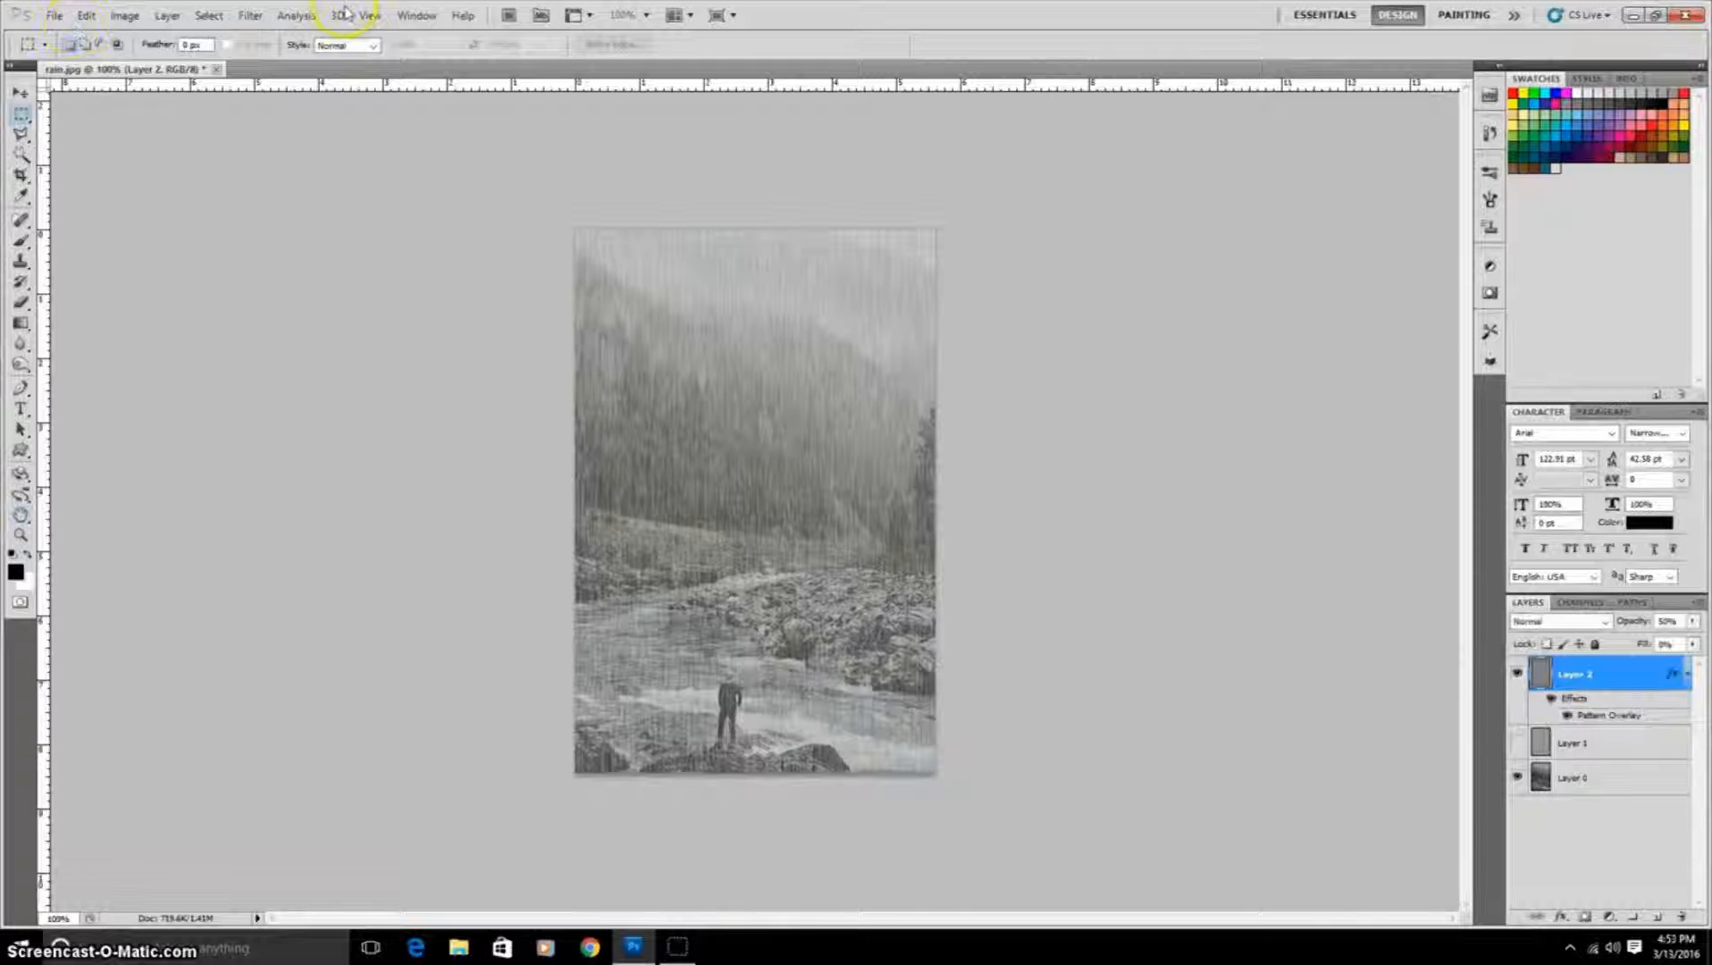
Step: Open the Animation timeline panel
click(413, 17)
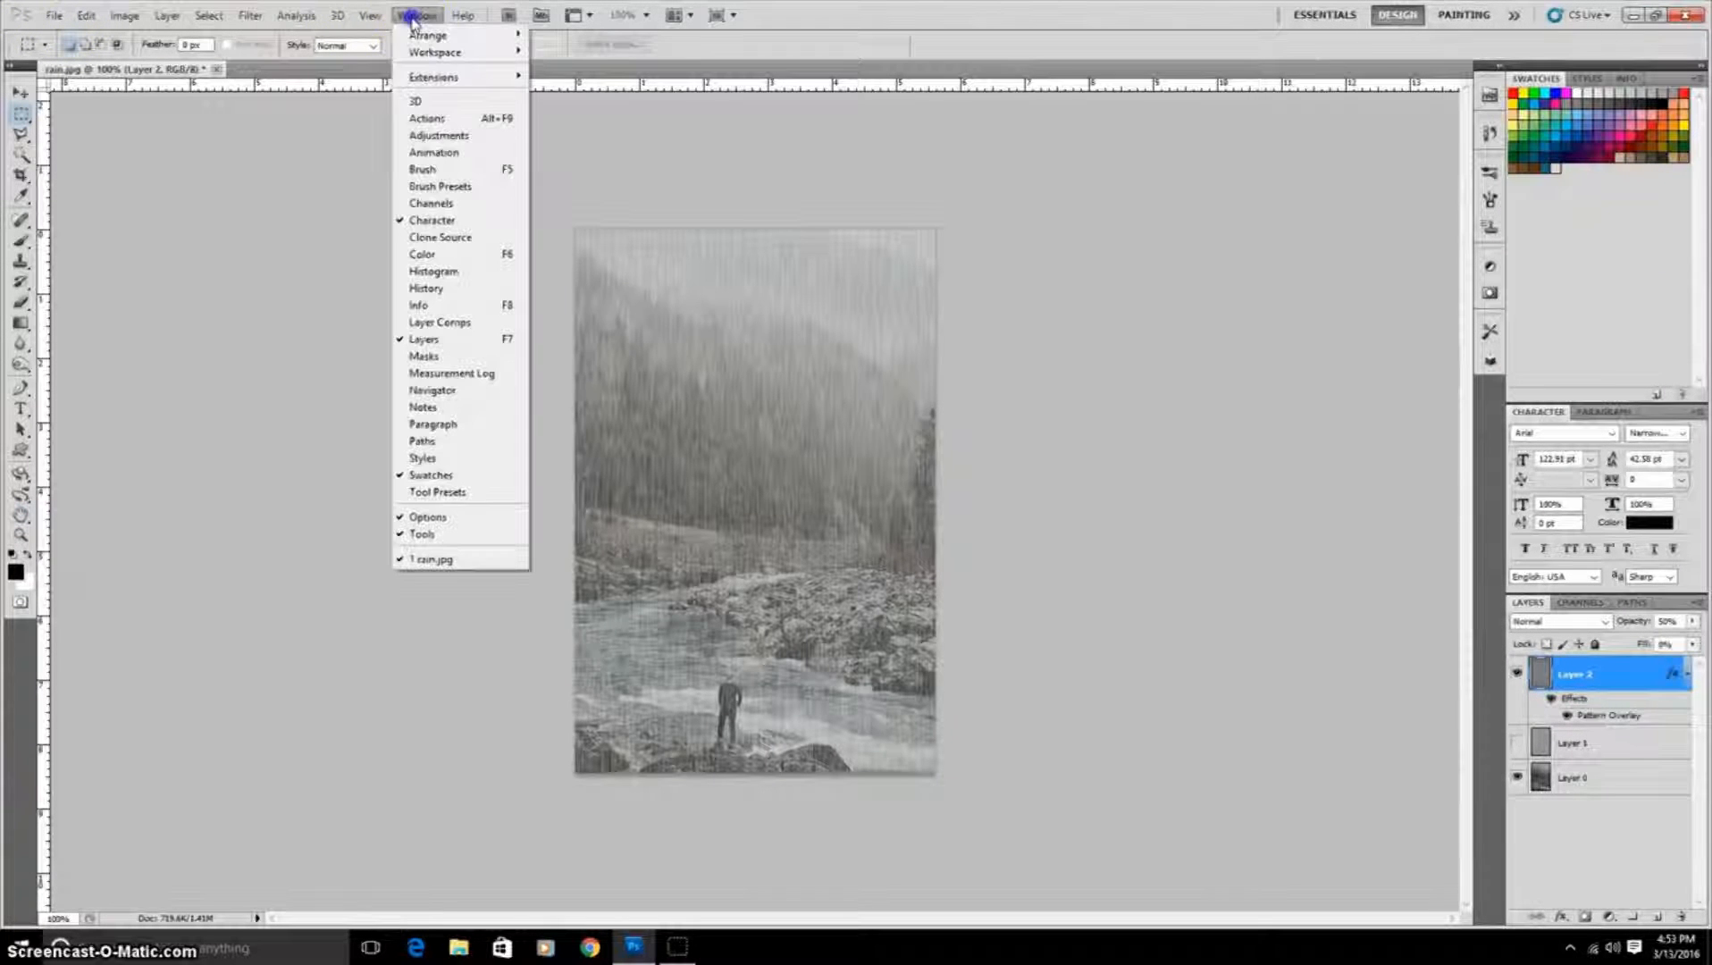
click(430, 154)
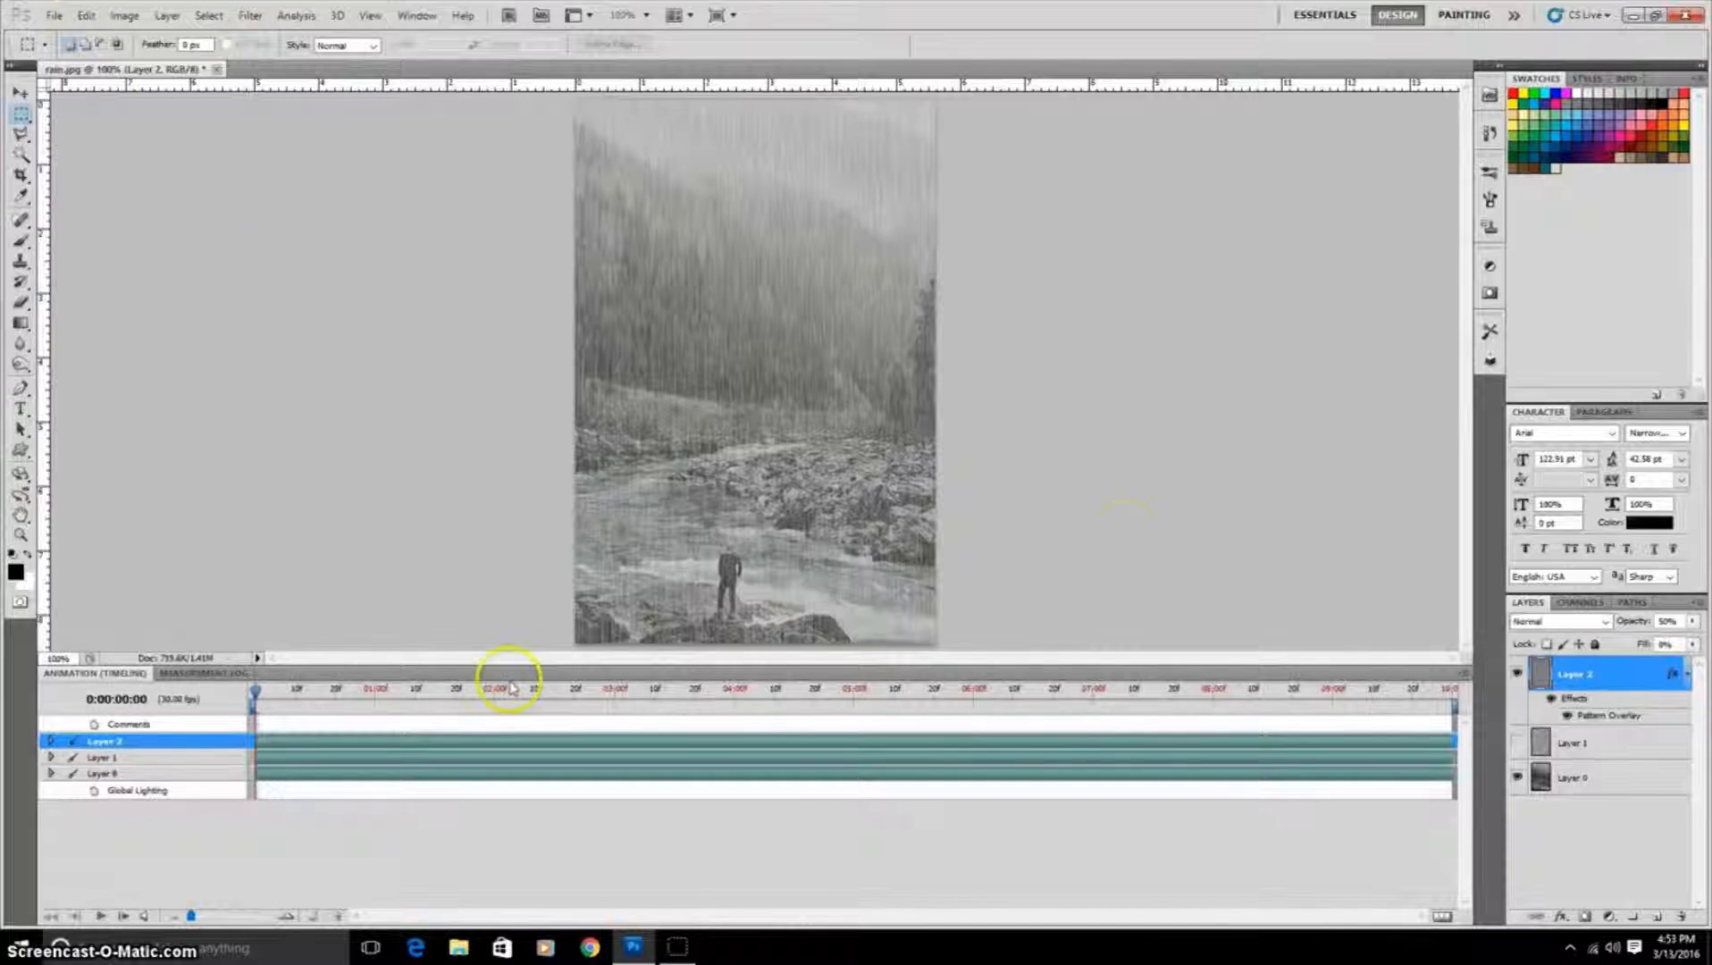
Step: Move to the start of the timeline, expand the gray layer's track and add a Style keyframe there
click(258, 694)
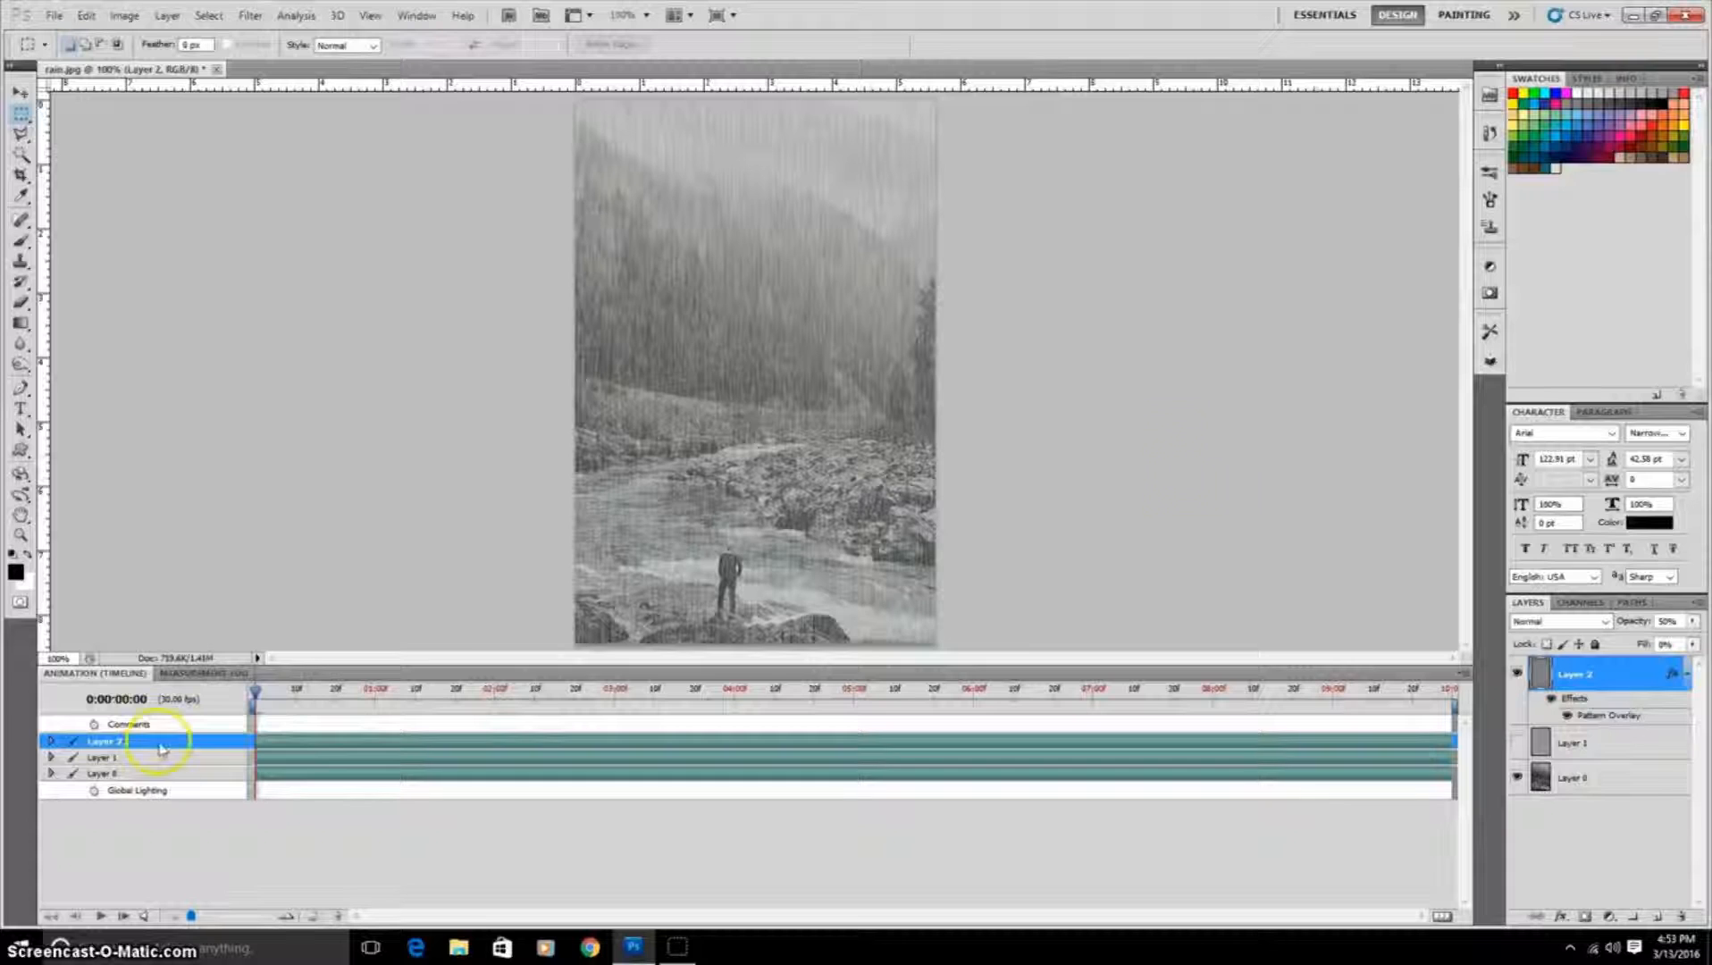
click(51, 742)
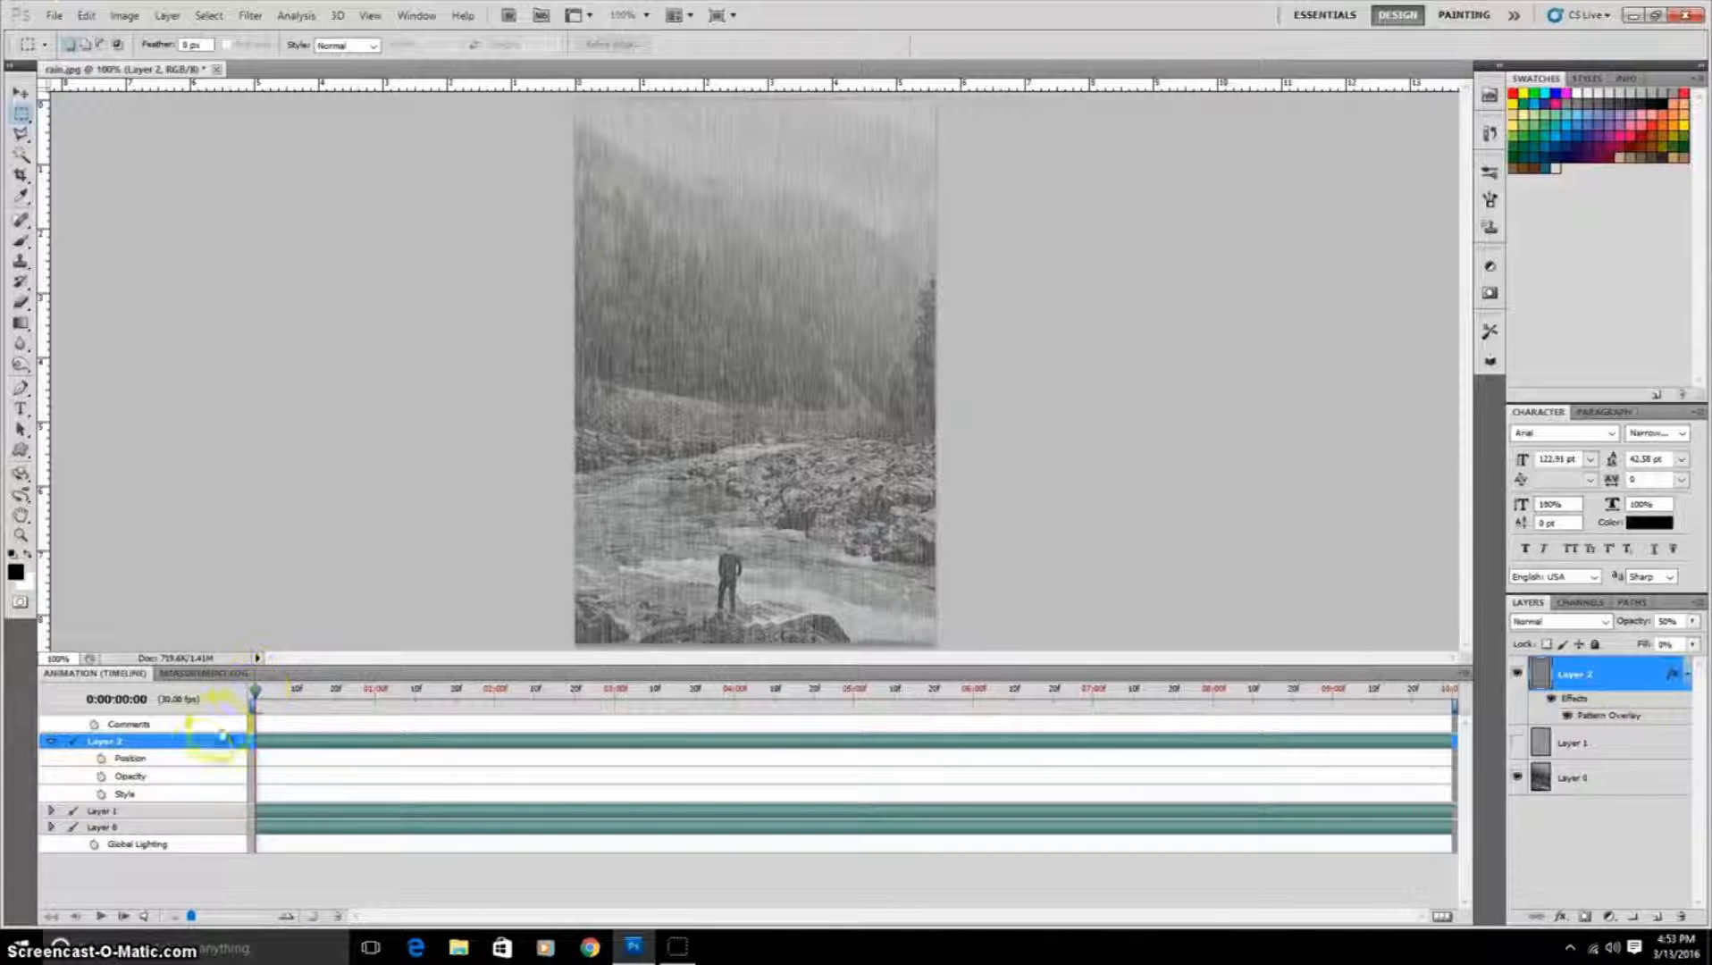
click(101, 794)
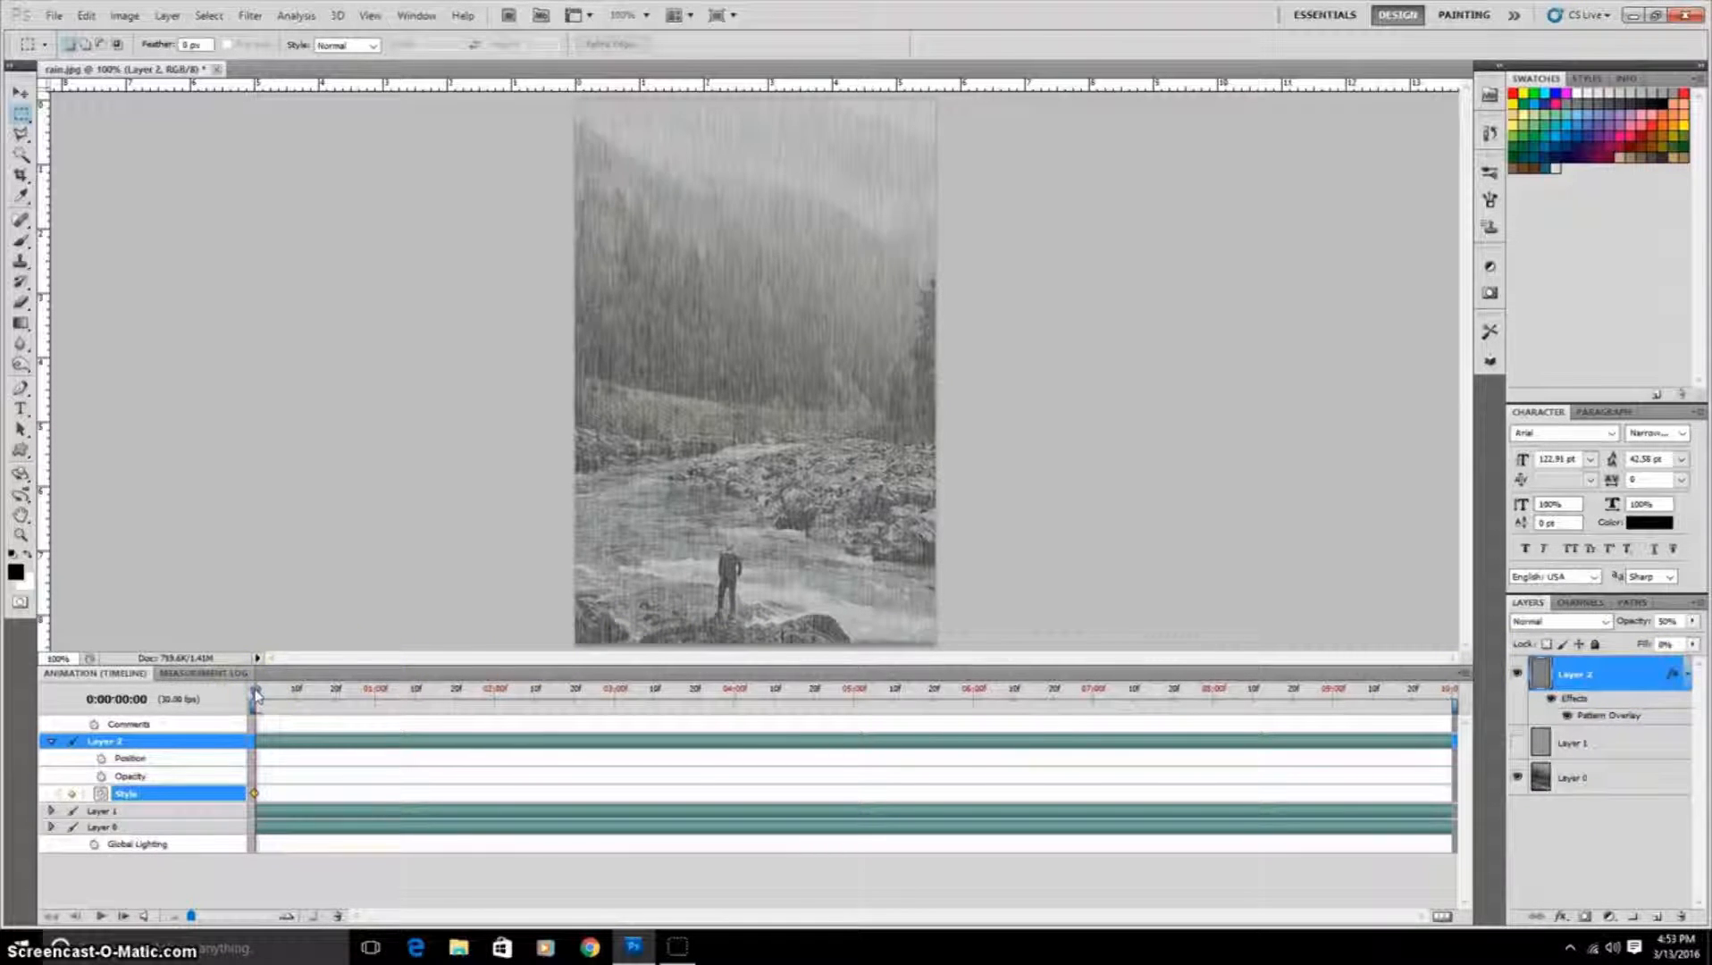
Step: At the timeline's last frame, reposition the Pattern Overlay rain pattern downward in Layer Style to set an end Style keyframe
drag(255, 690, 1448, 691)
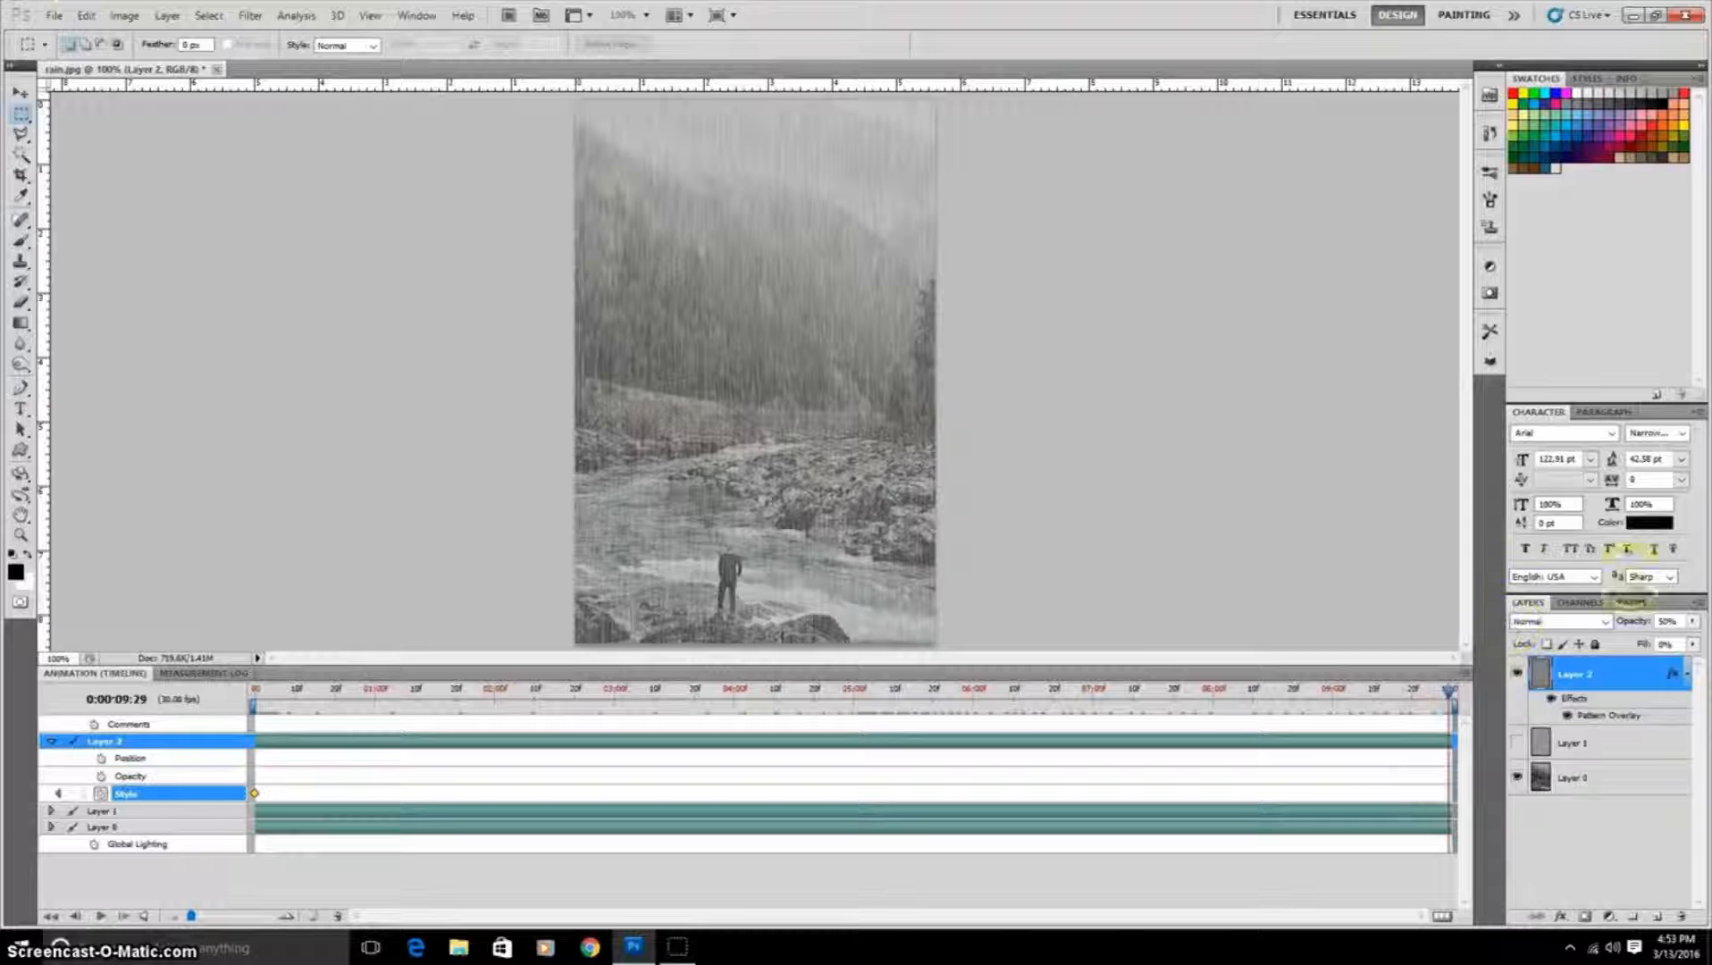
double_click(1629, 672)
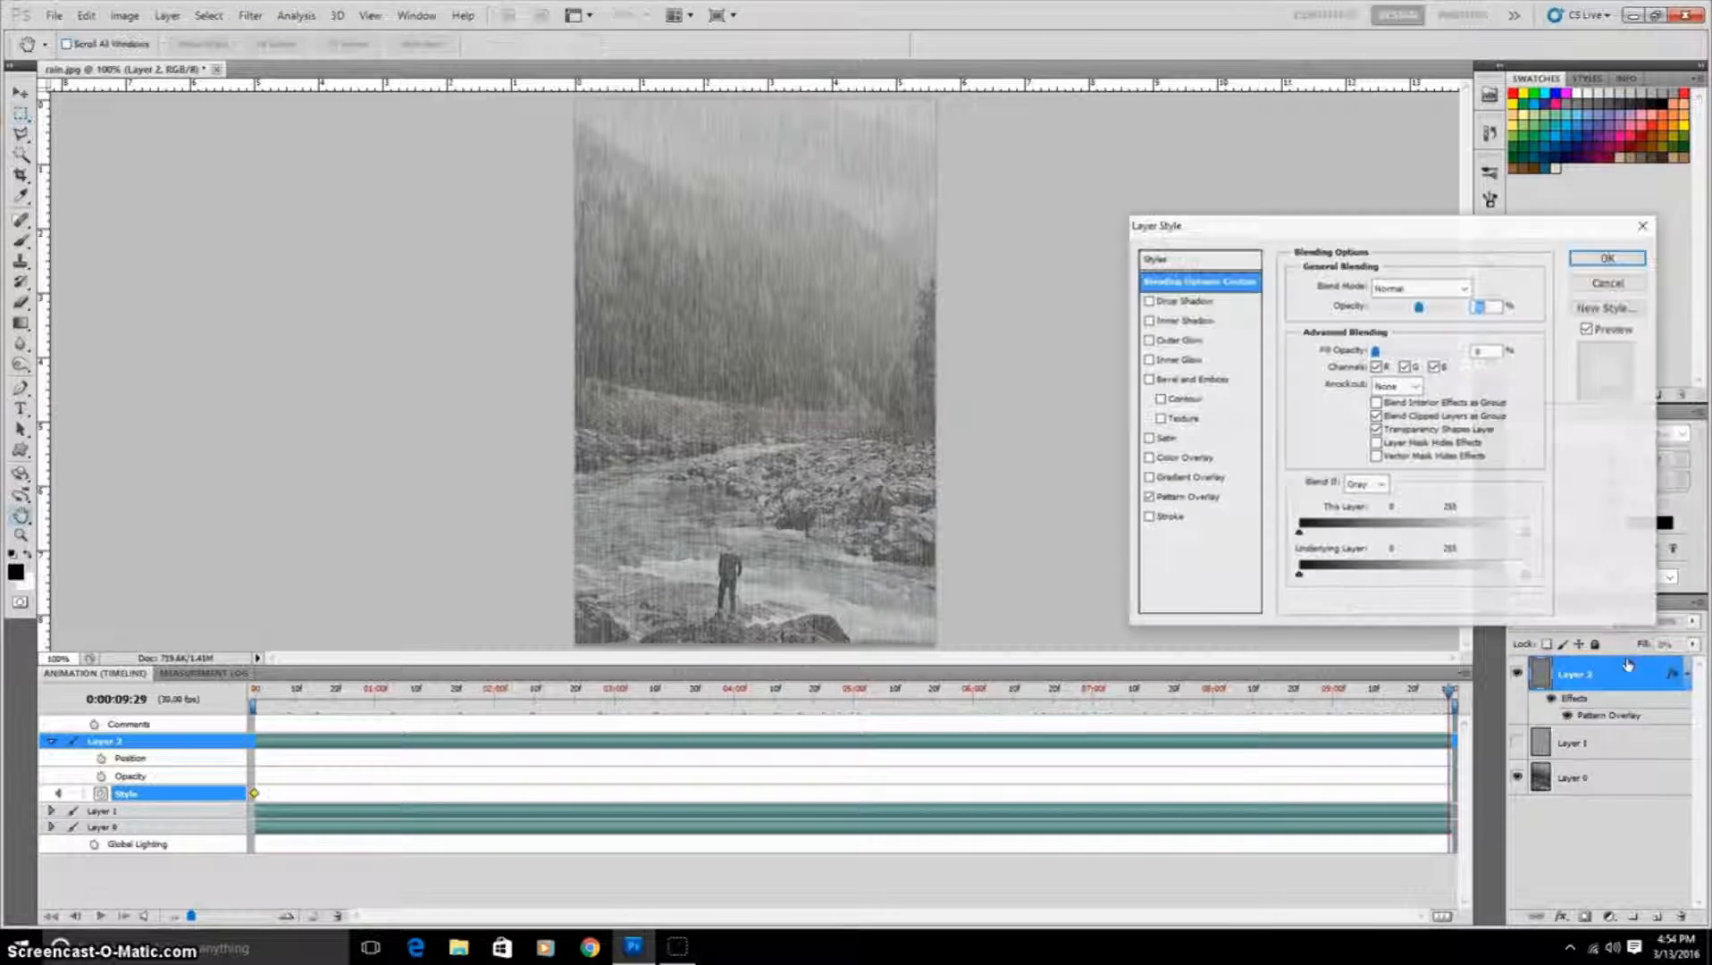
click(1233, 503)
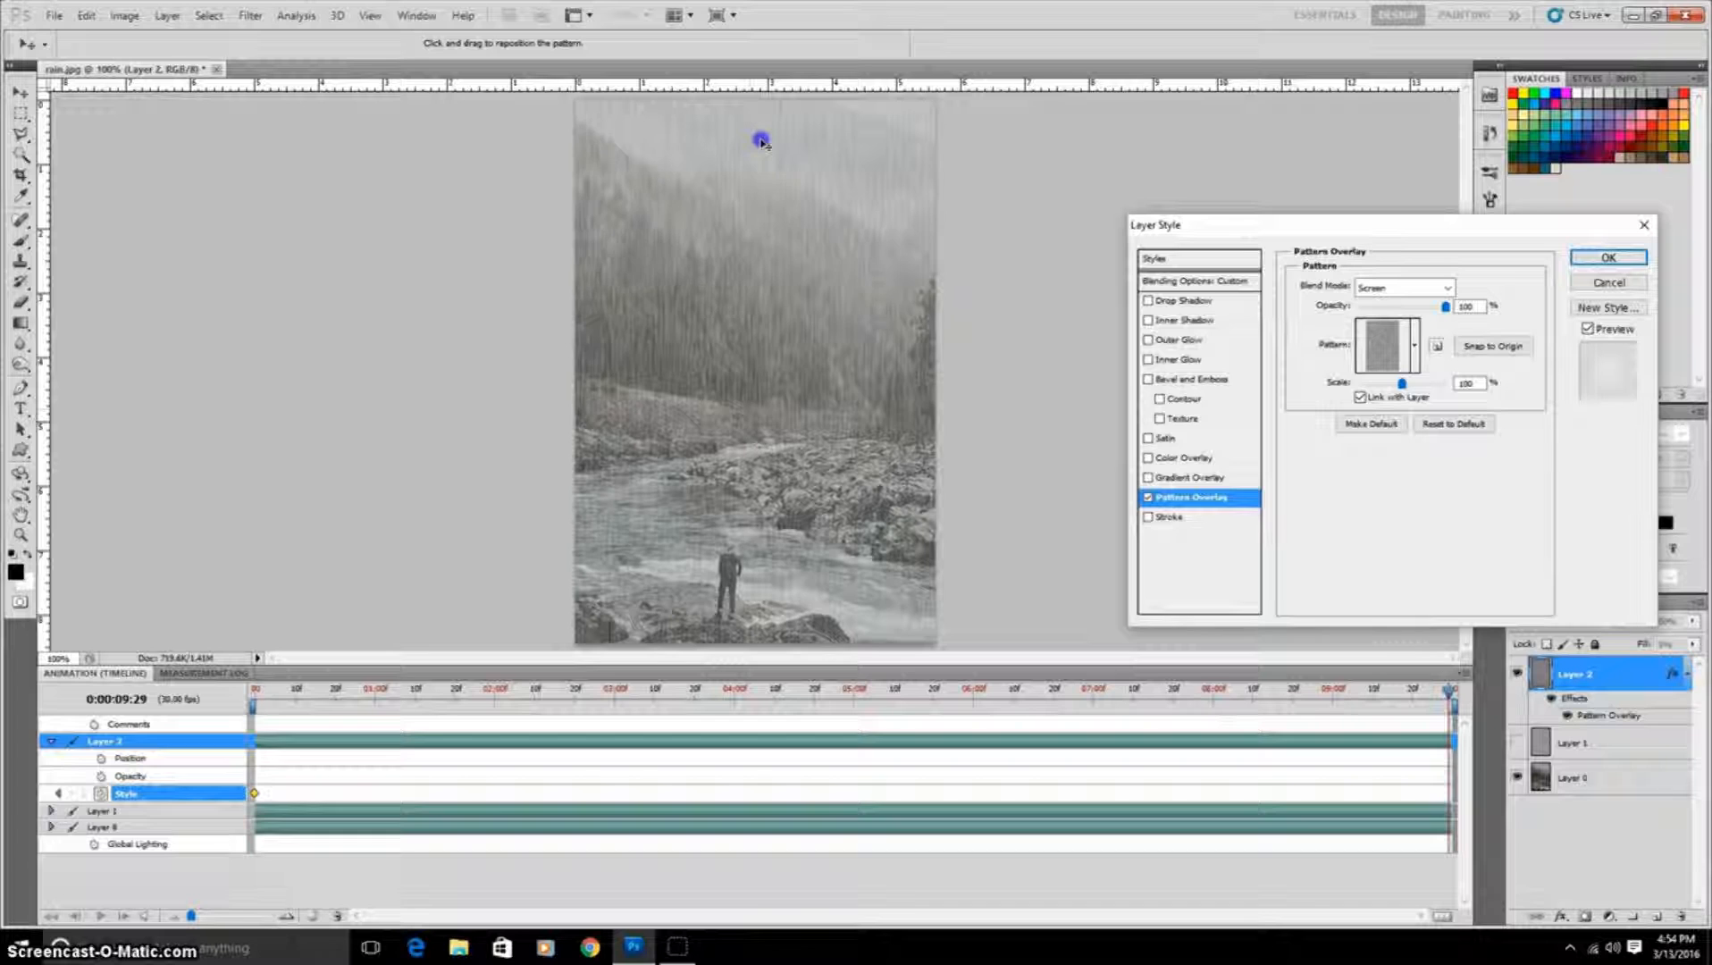
drag(761, 141, 743, 530)
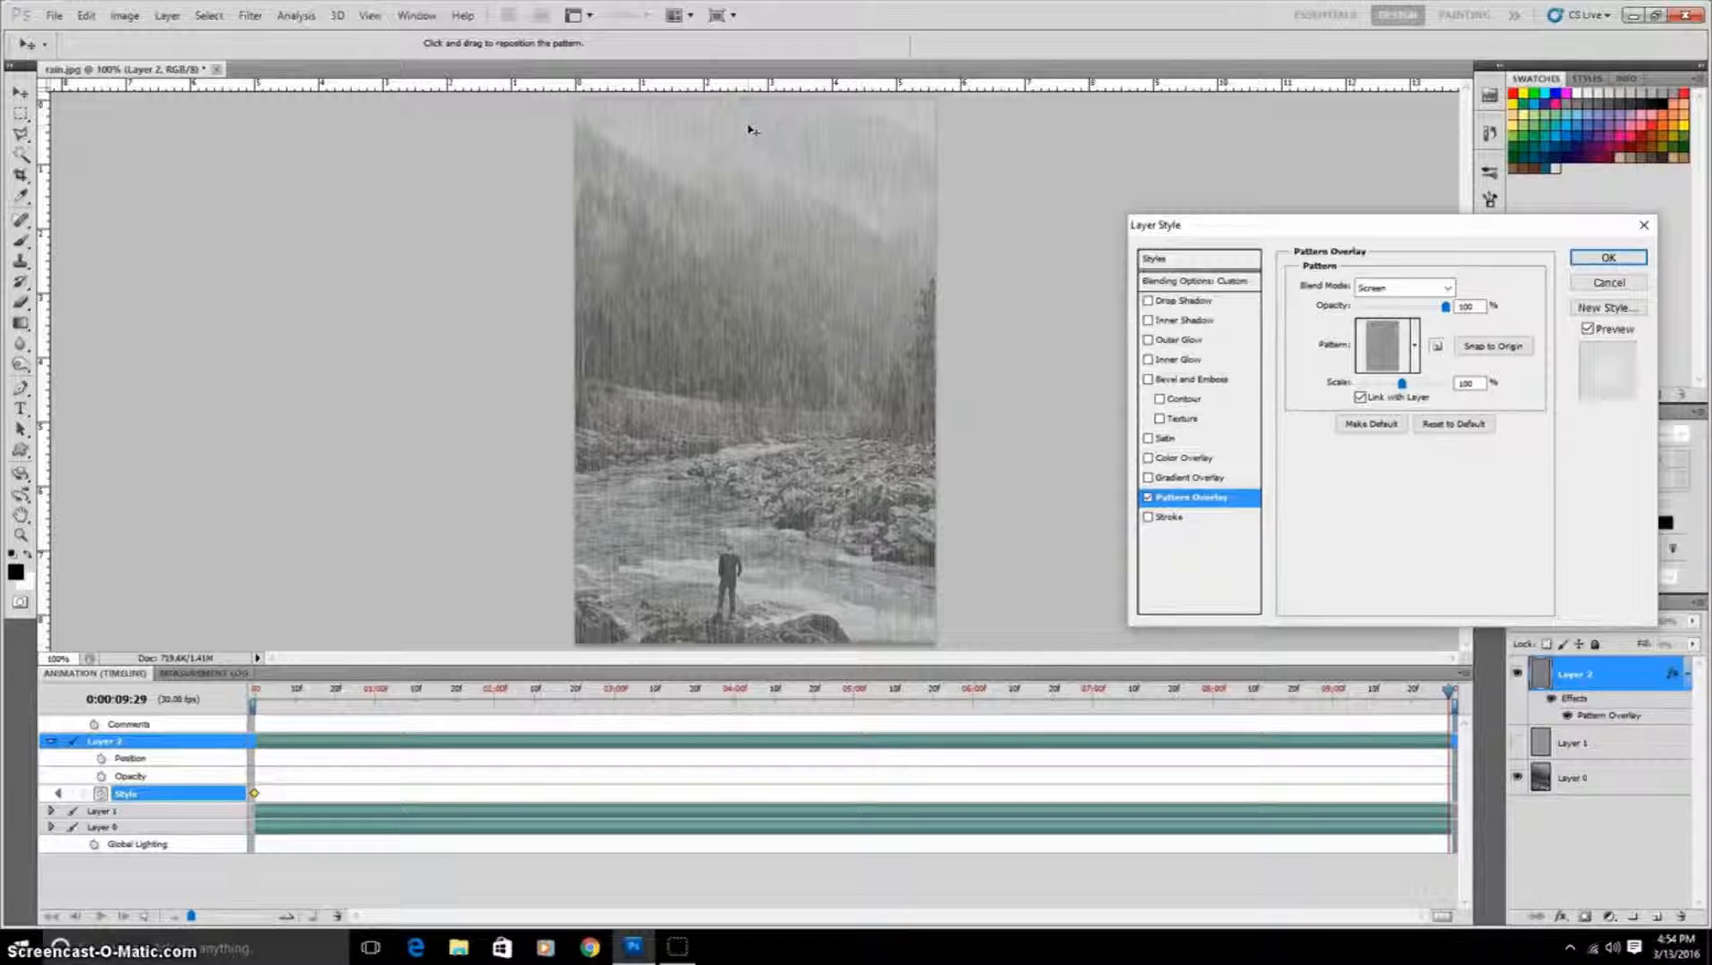
drag(753, 124, 708, 136)
drag(742, 672, 743, 674)
drag(702, 137, 753, 661)
drag(768, 114, 768, 115)
drag(770, 117, 779, 222)
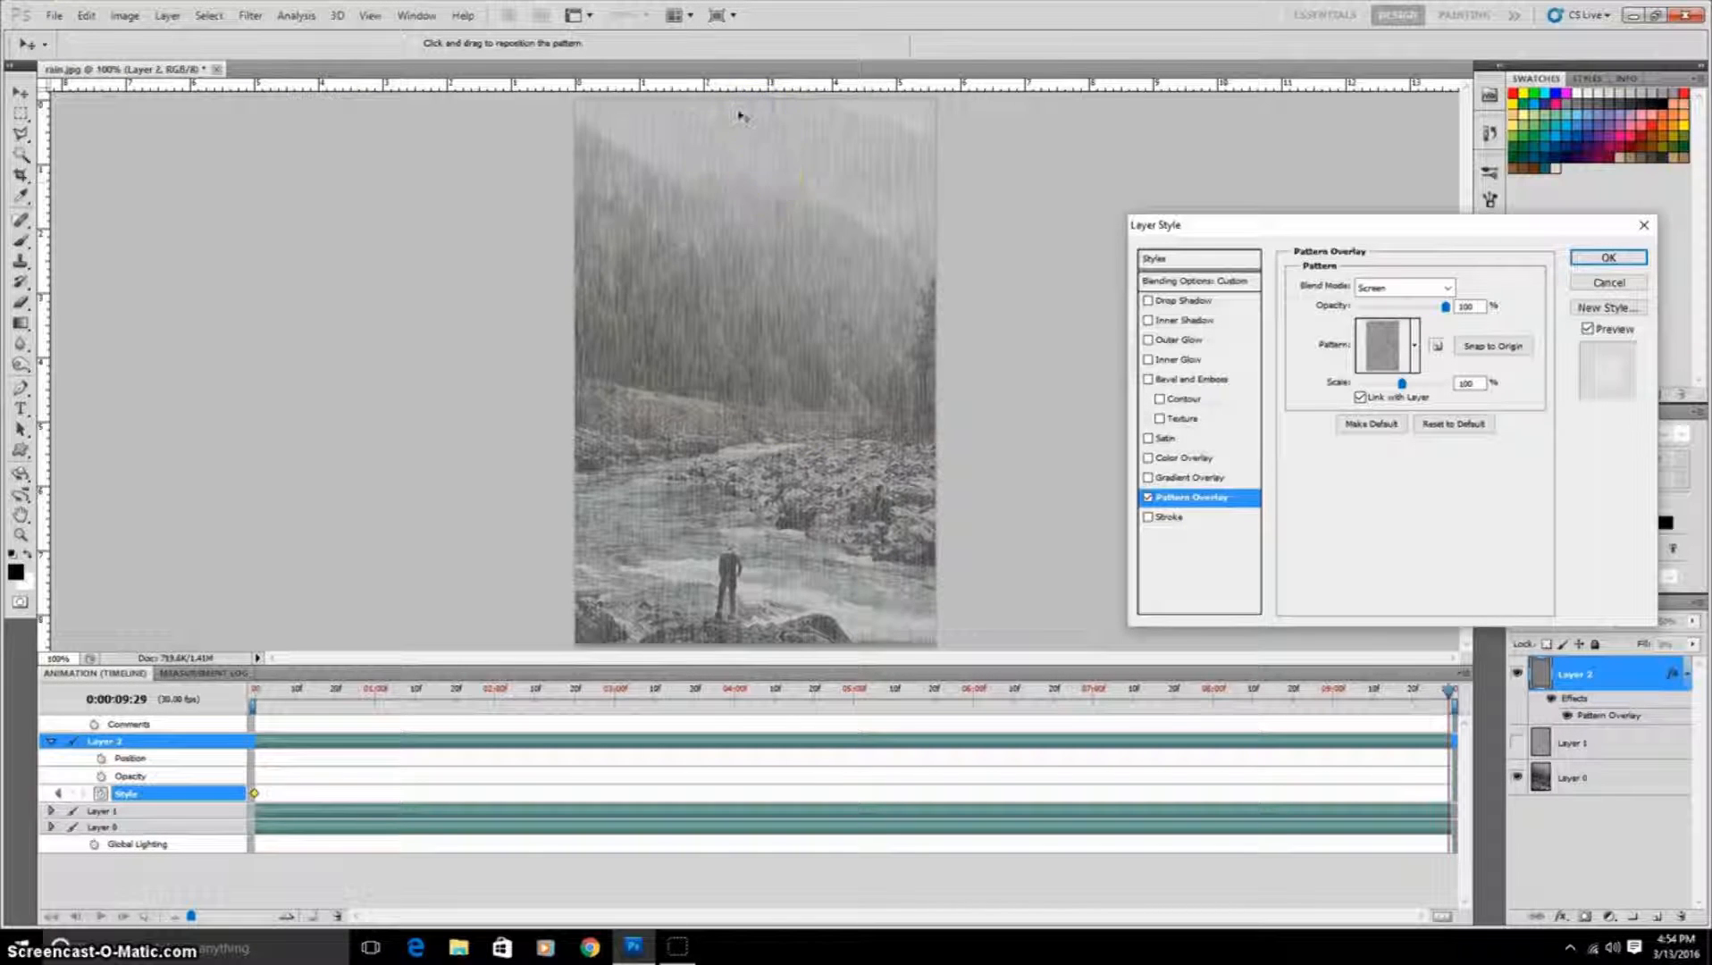
drag(738, 107, 765, 302)
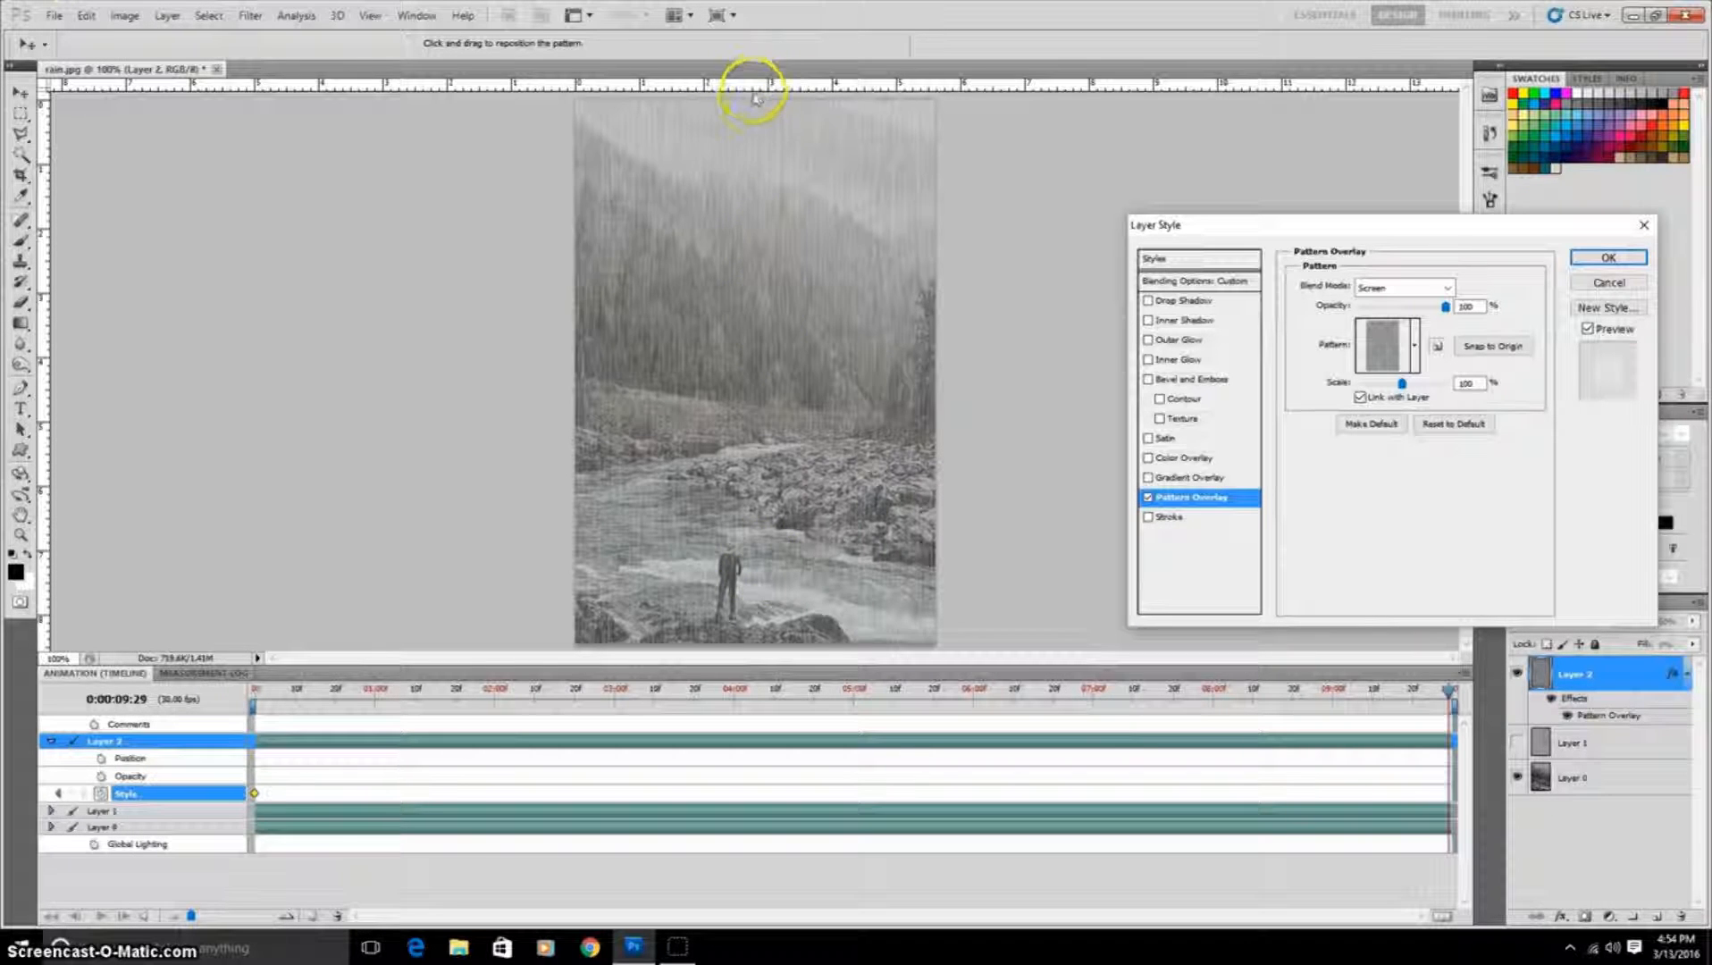
drag(749, 111, 608, 436)
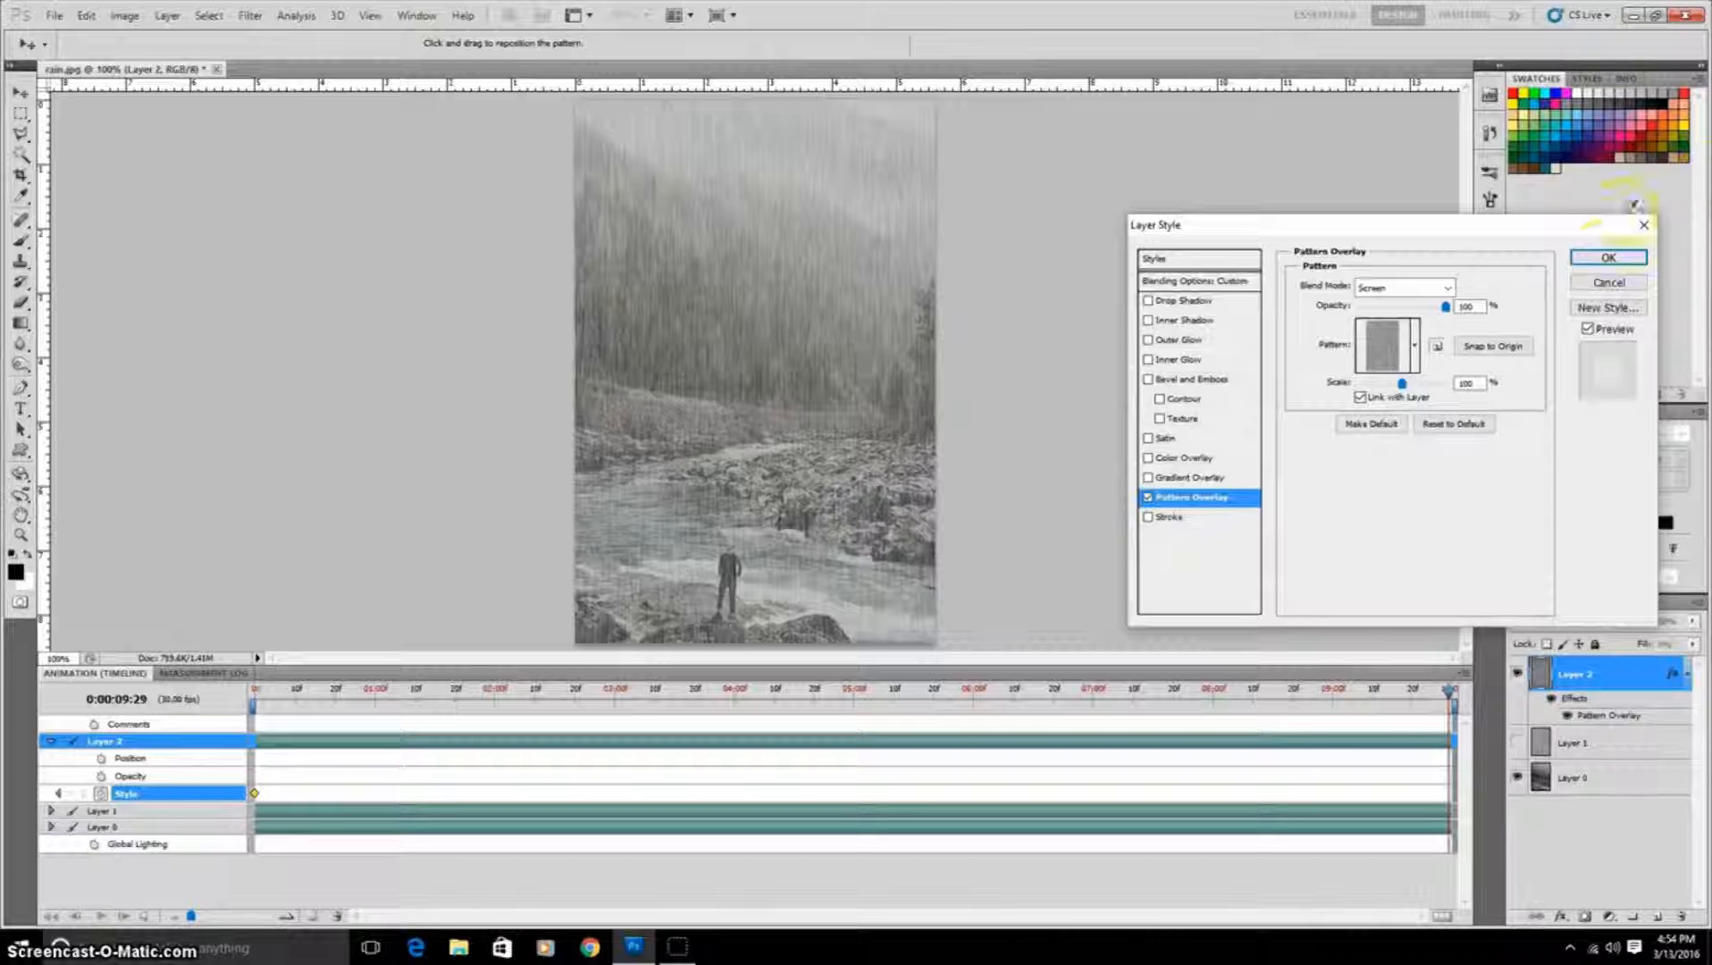
click(1606, 258)
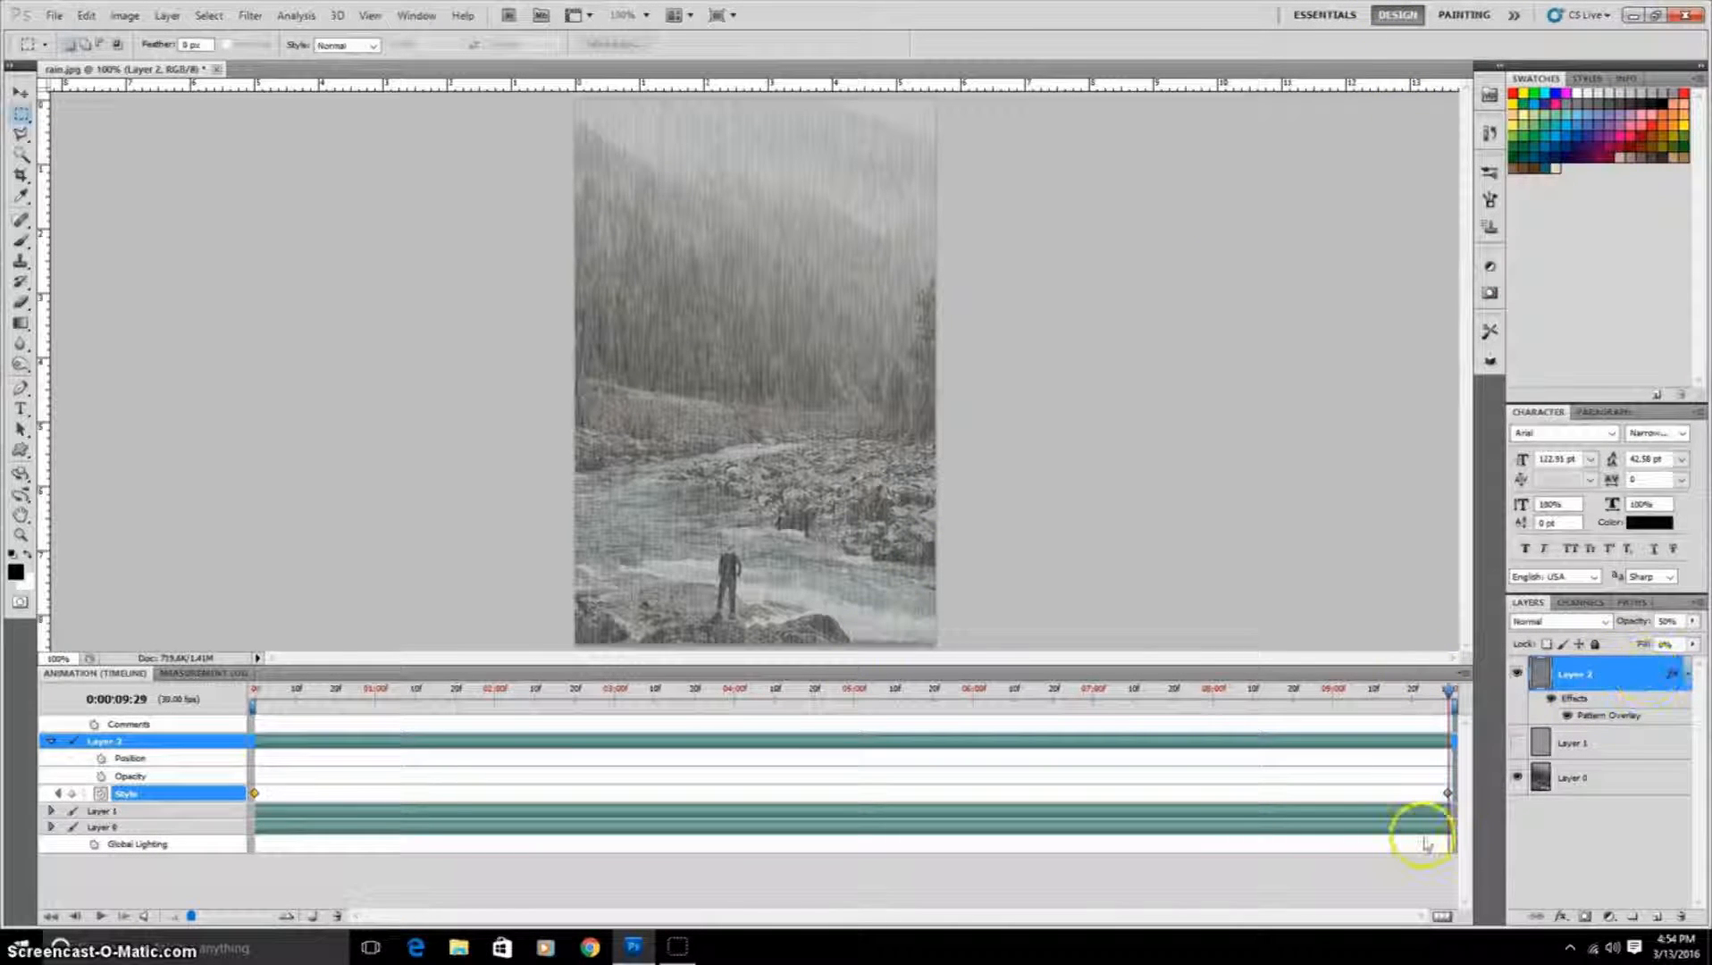
Step: Play the animation to preview the falling rain
key(space)
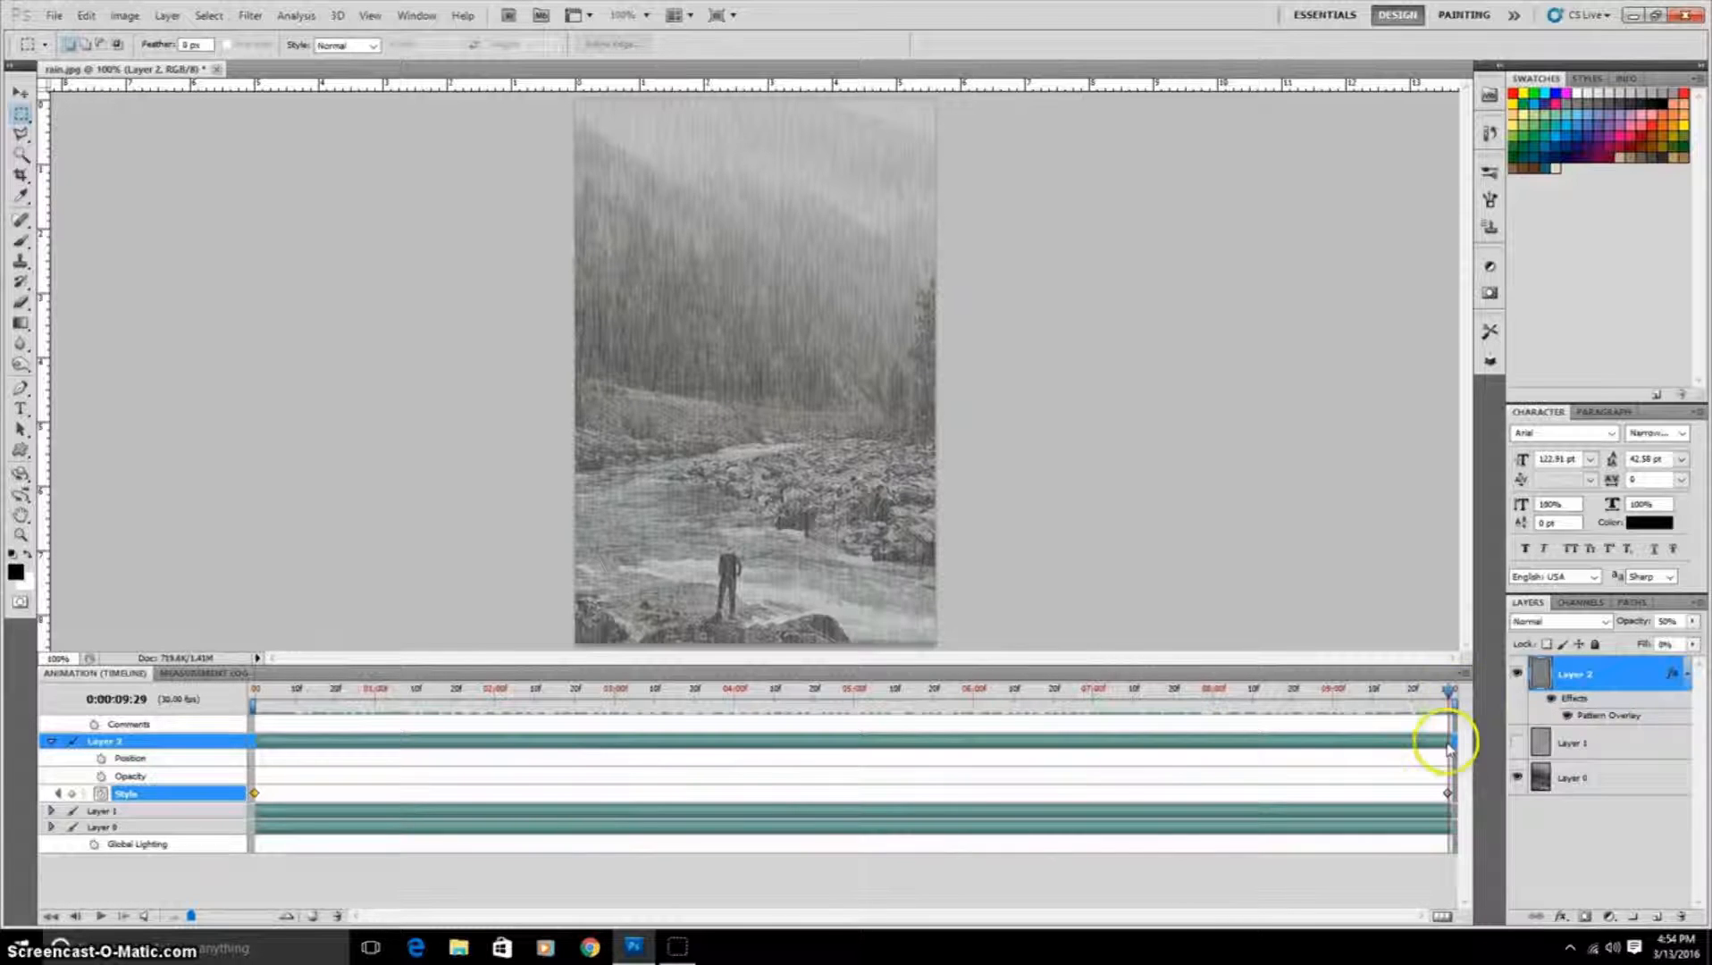
click(679, 958)
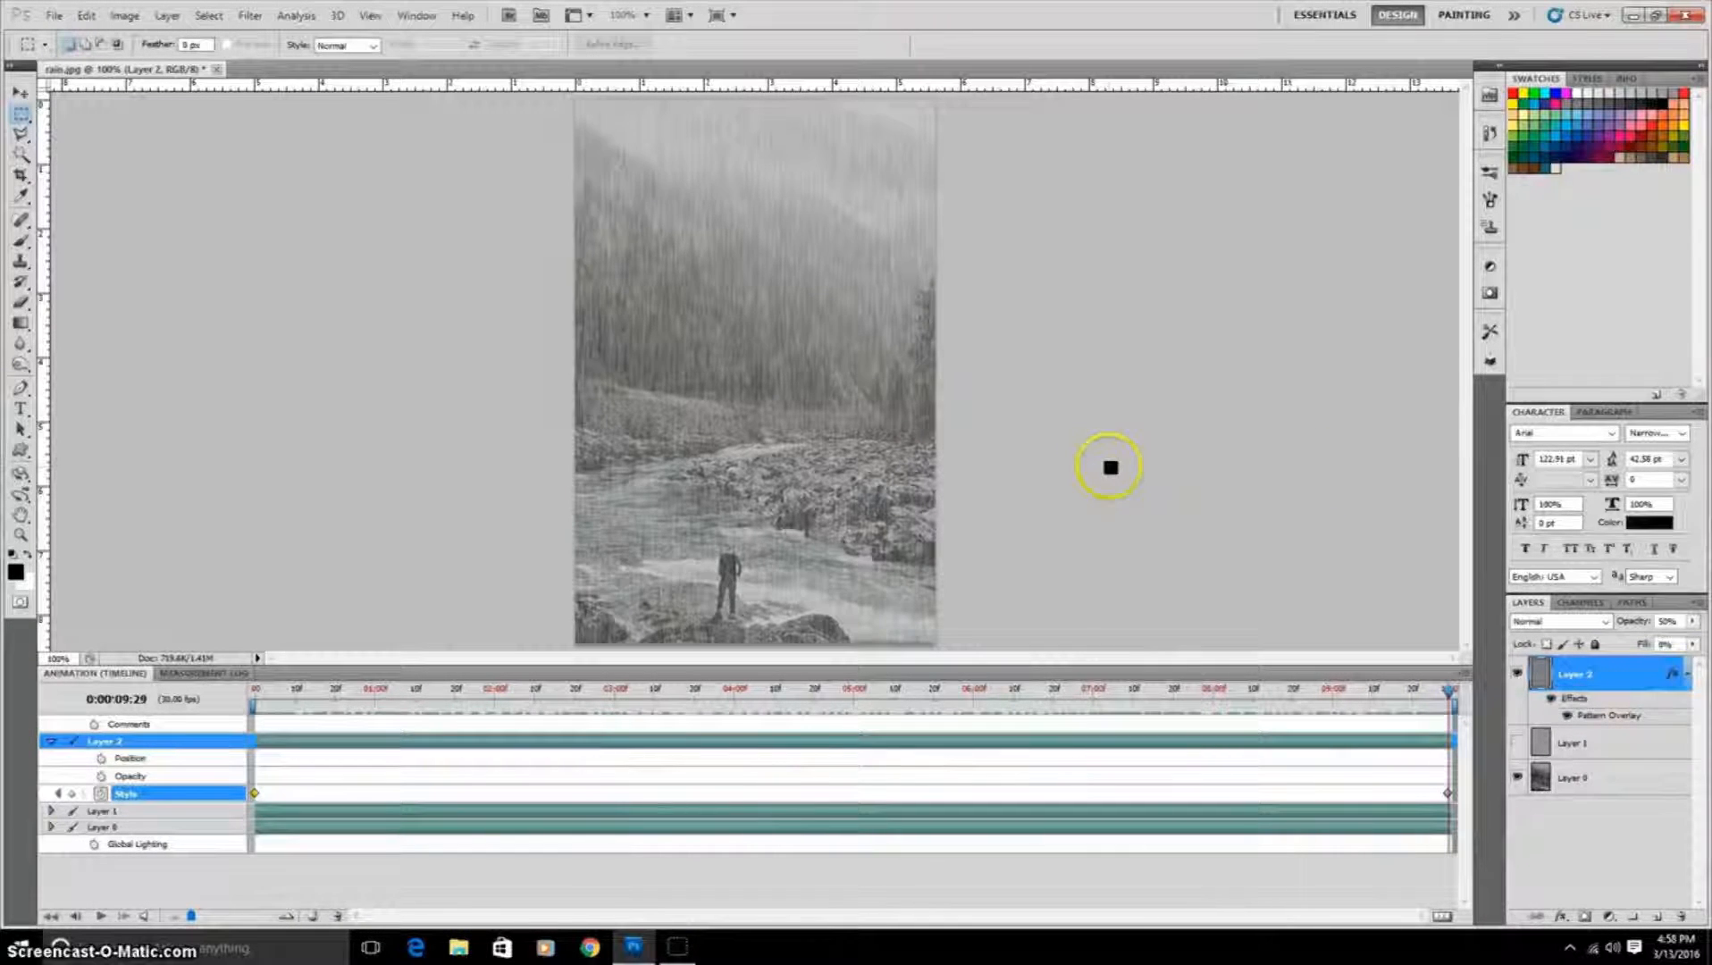
click(897, 423)
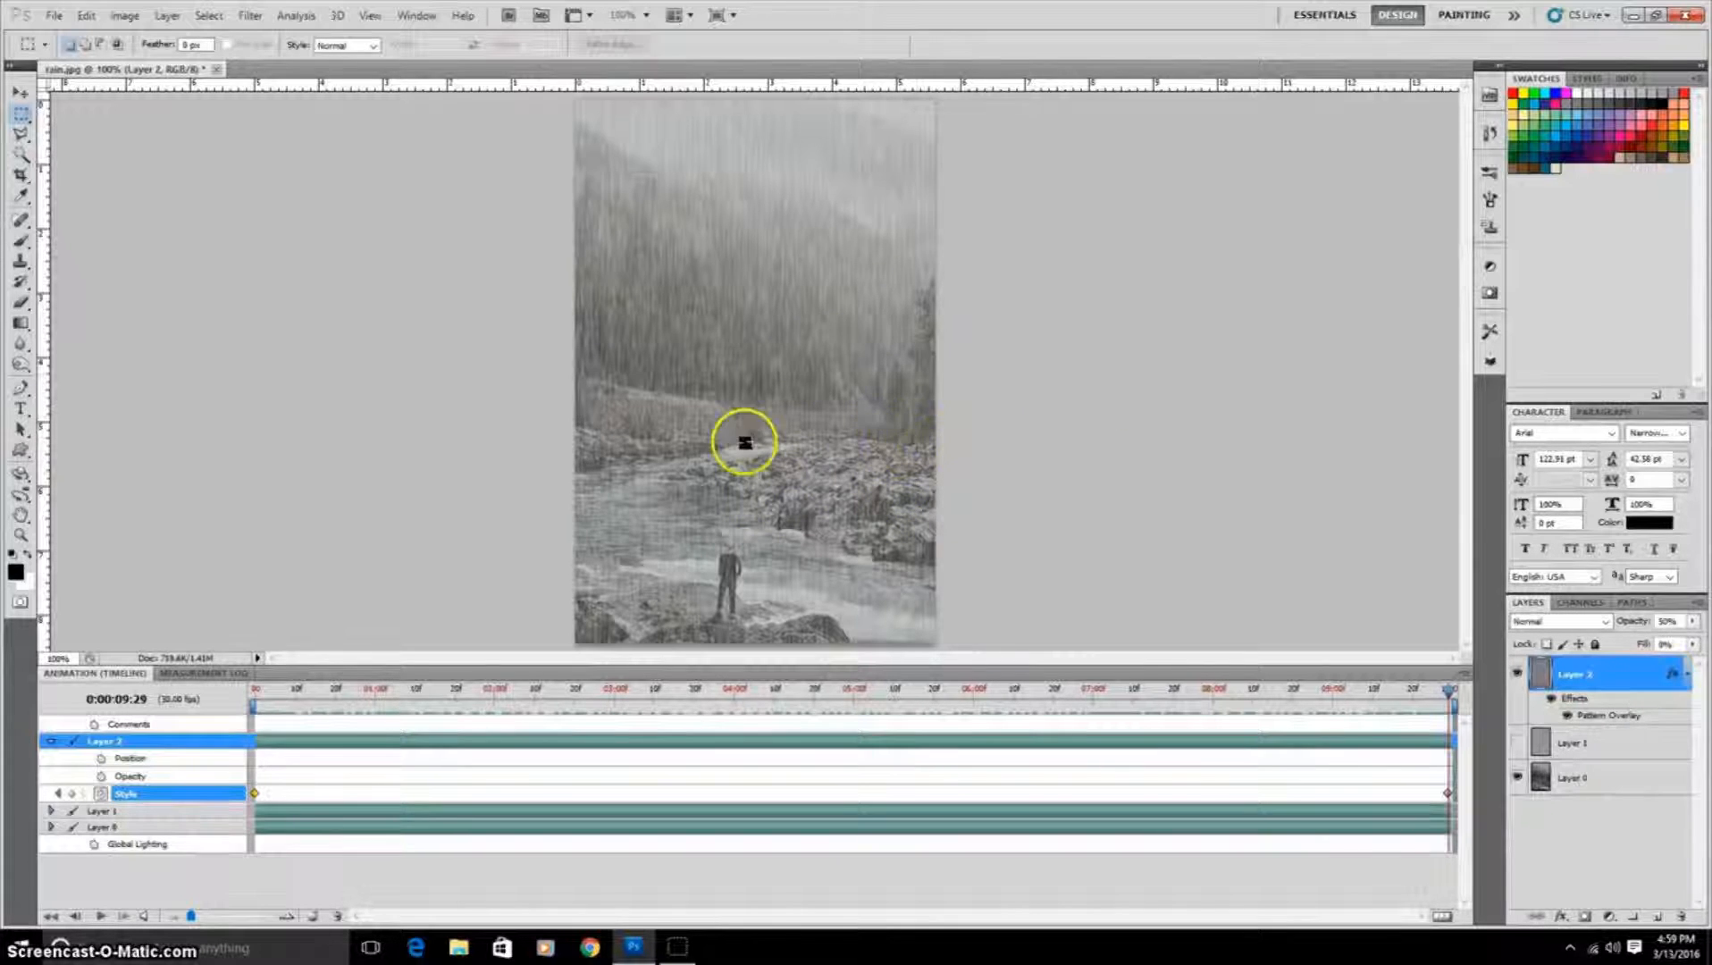
Step: Duplicate the gray rain layer and hide the original Layer 2
right_click(1628, 677)
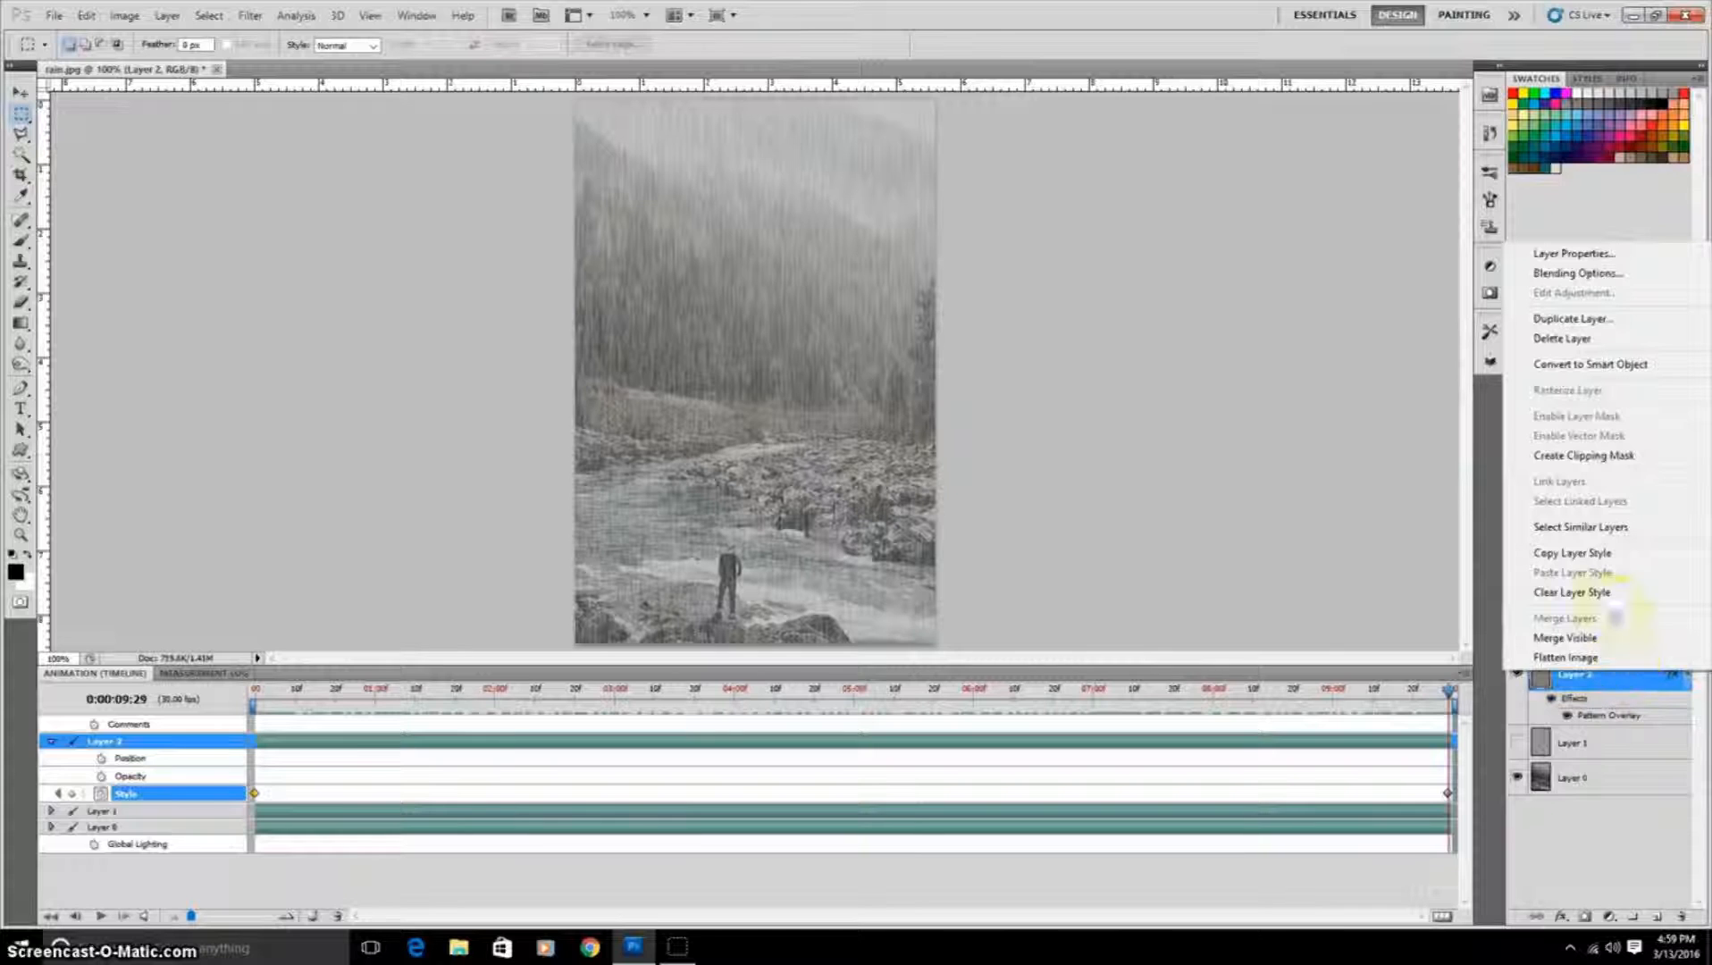
click(1588, 319)
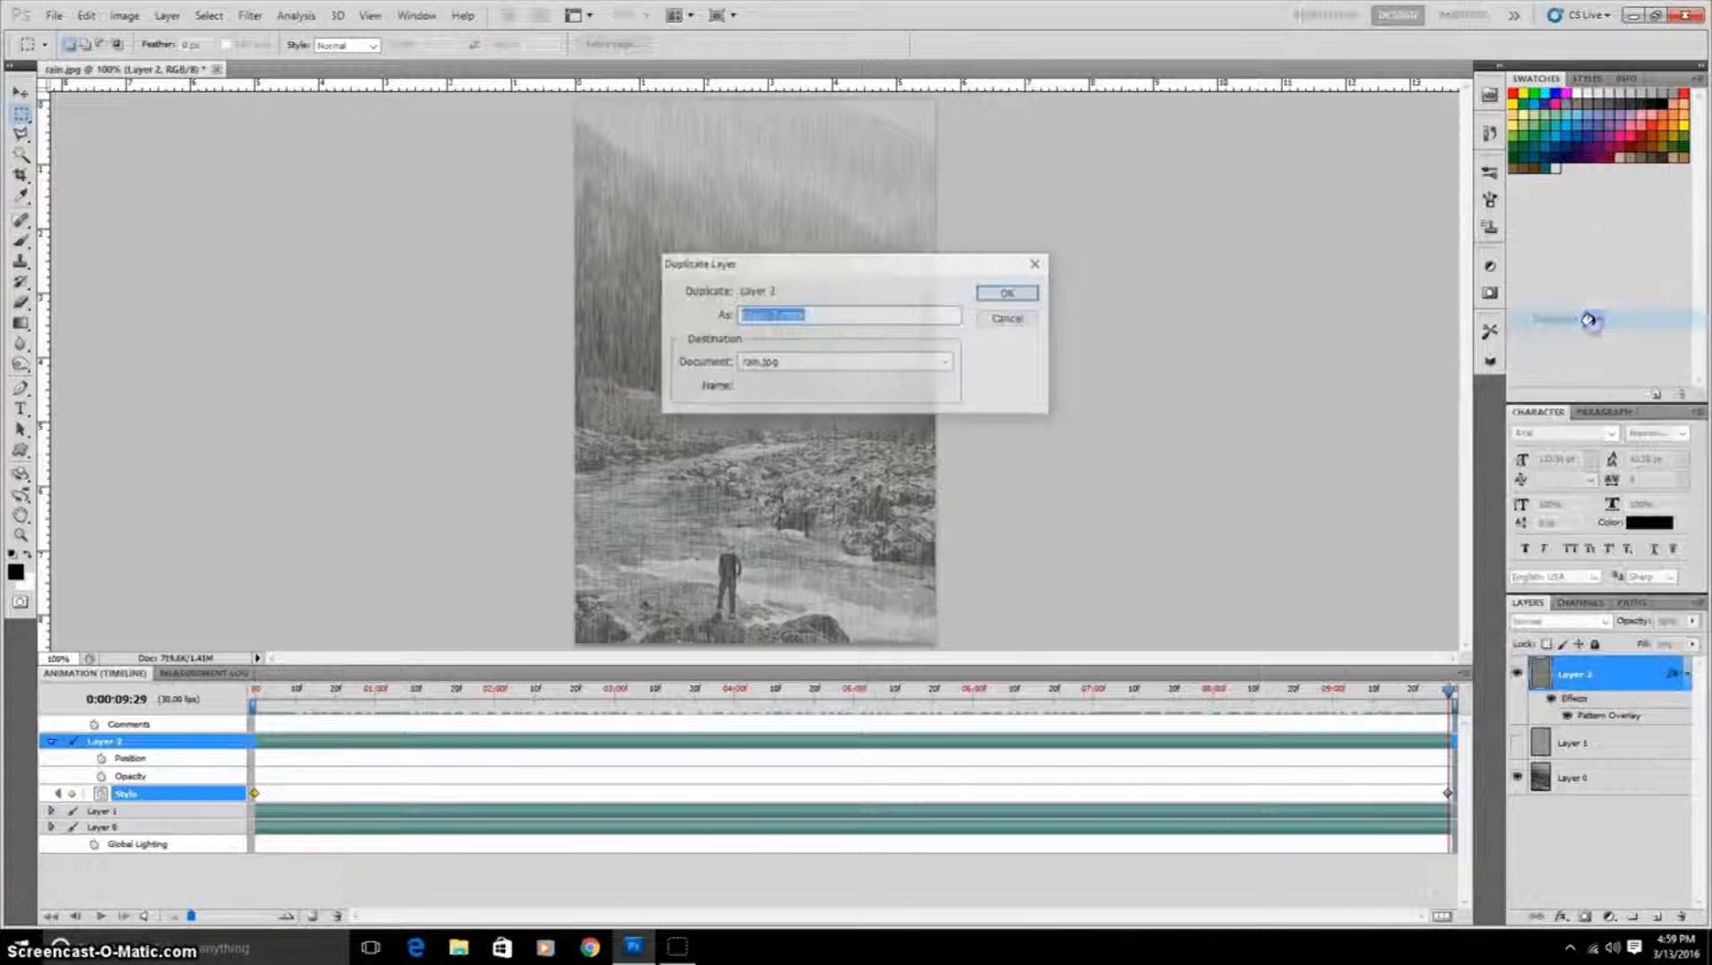
click(1022, 292)
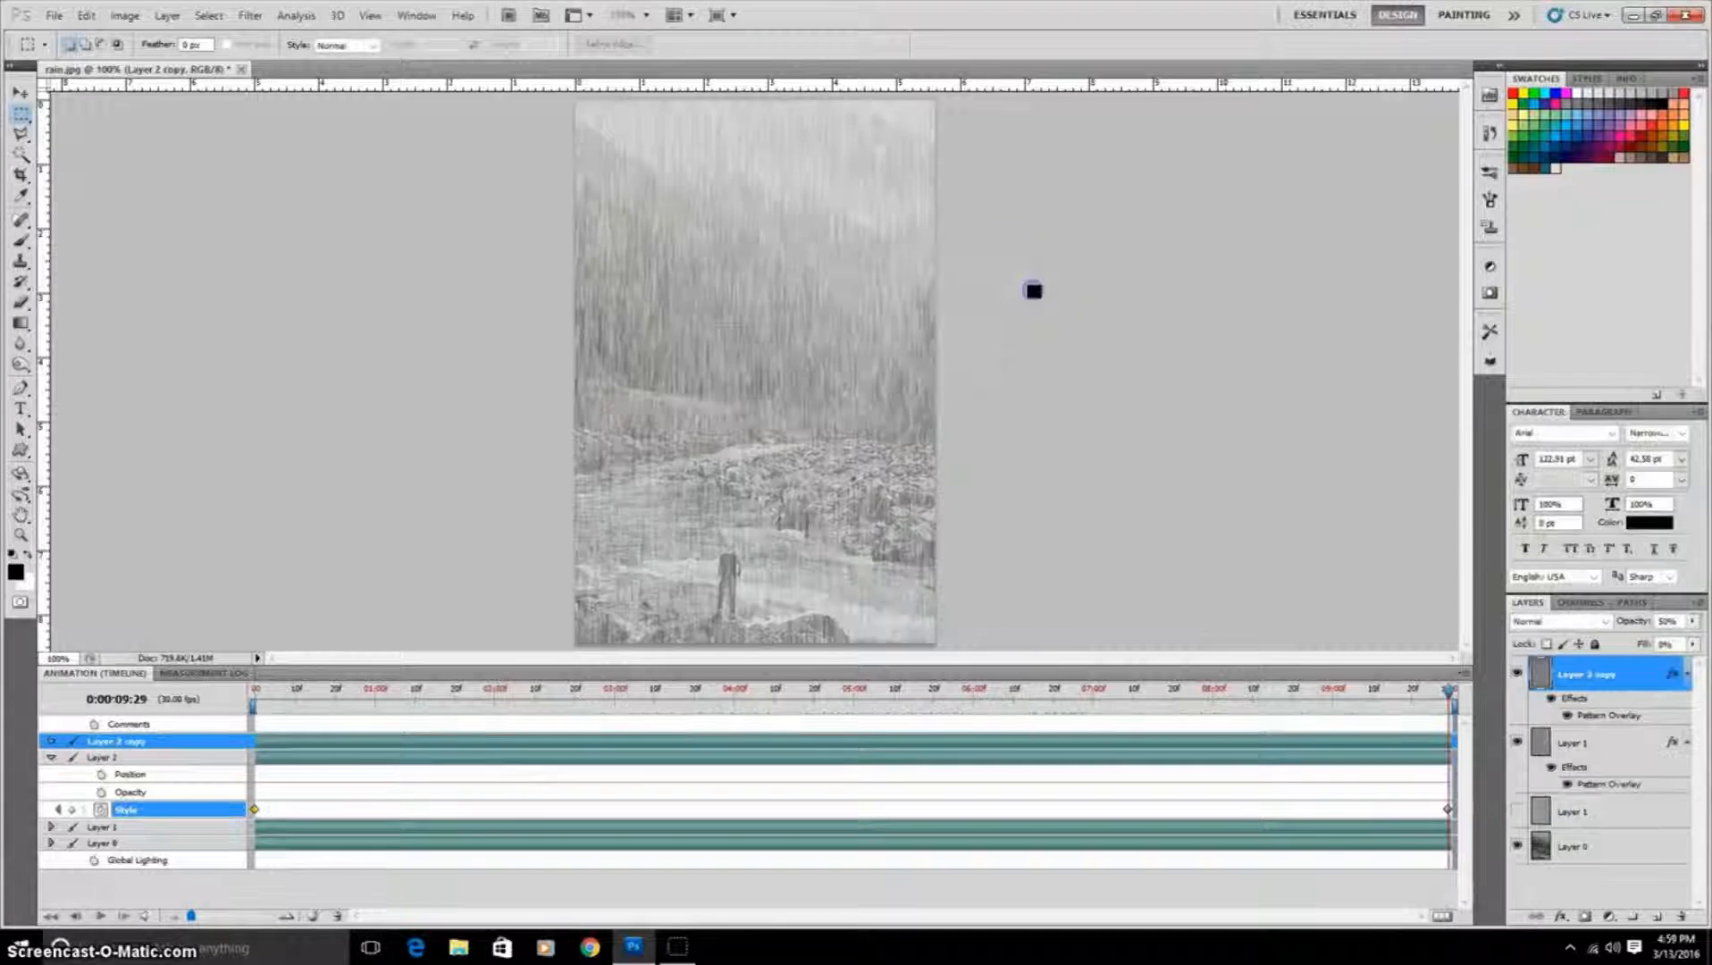
click(1518, 743)
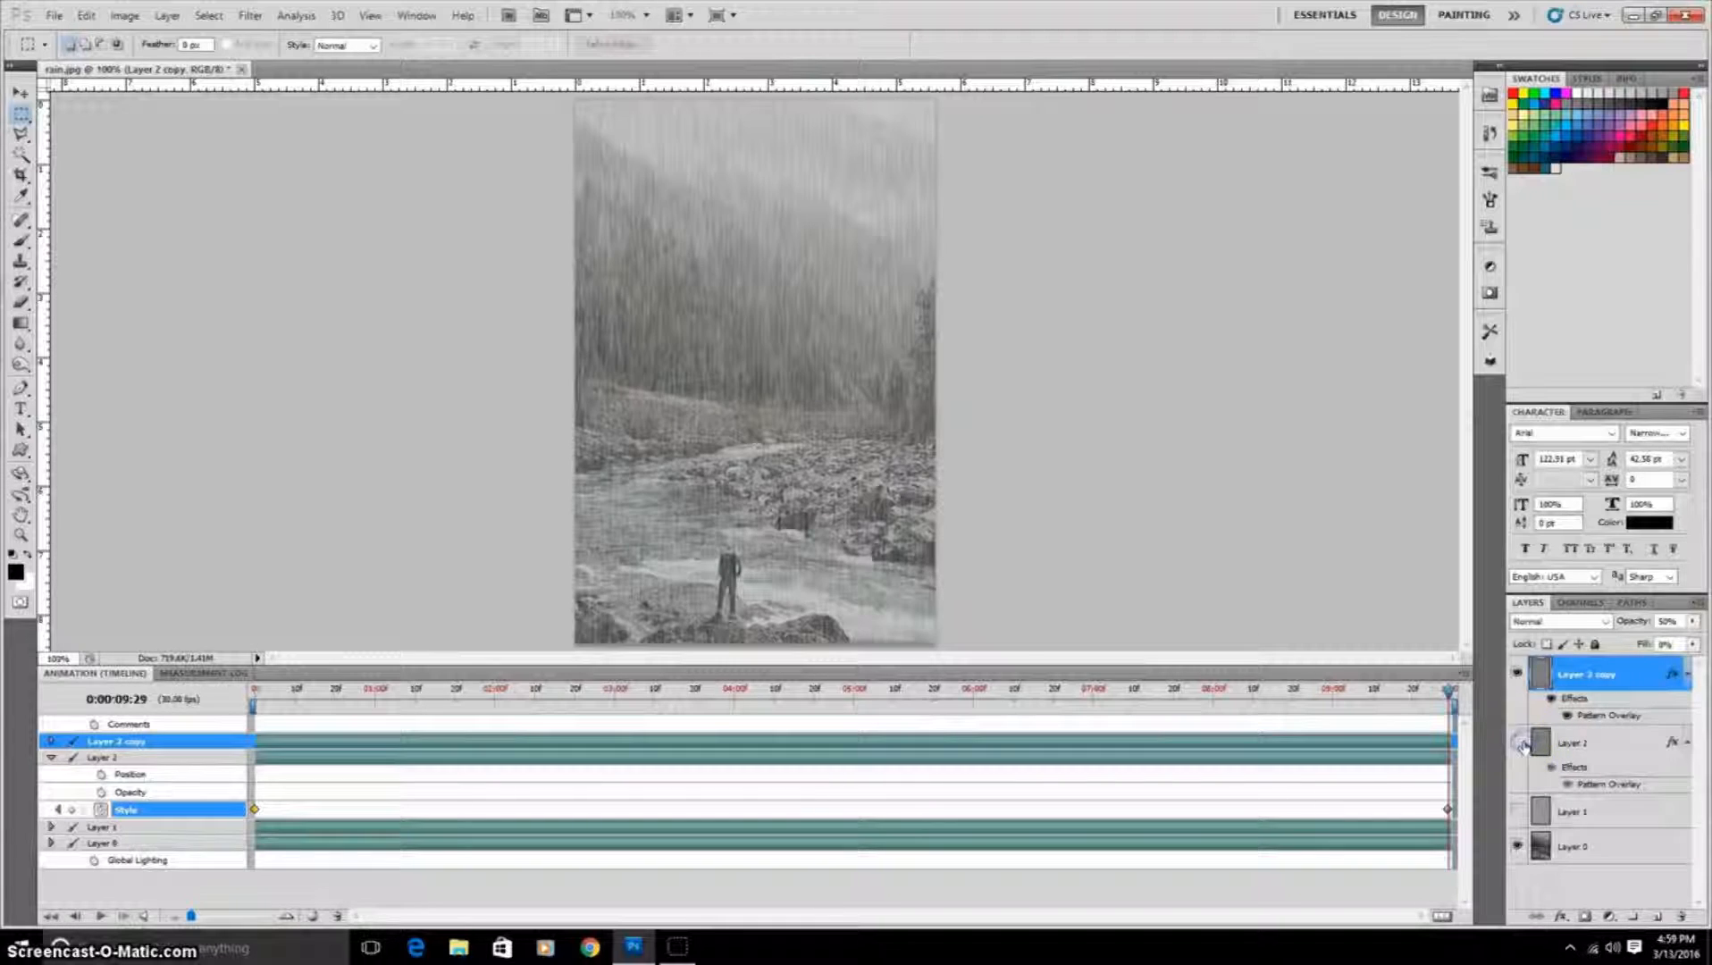
Step: Convert the Layer 2 copy to a Smart Object and set its blend mode to Screen
click(1645, 685)
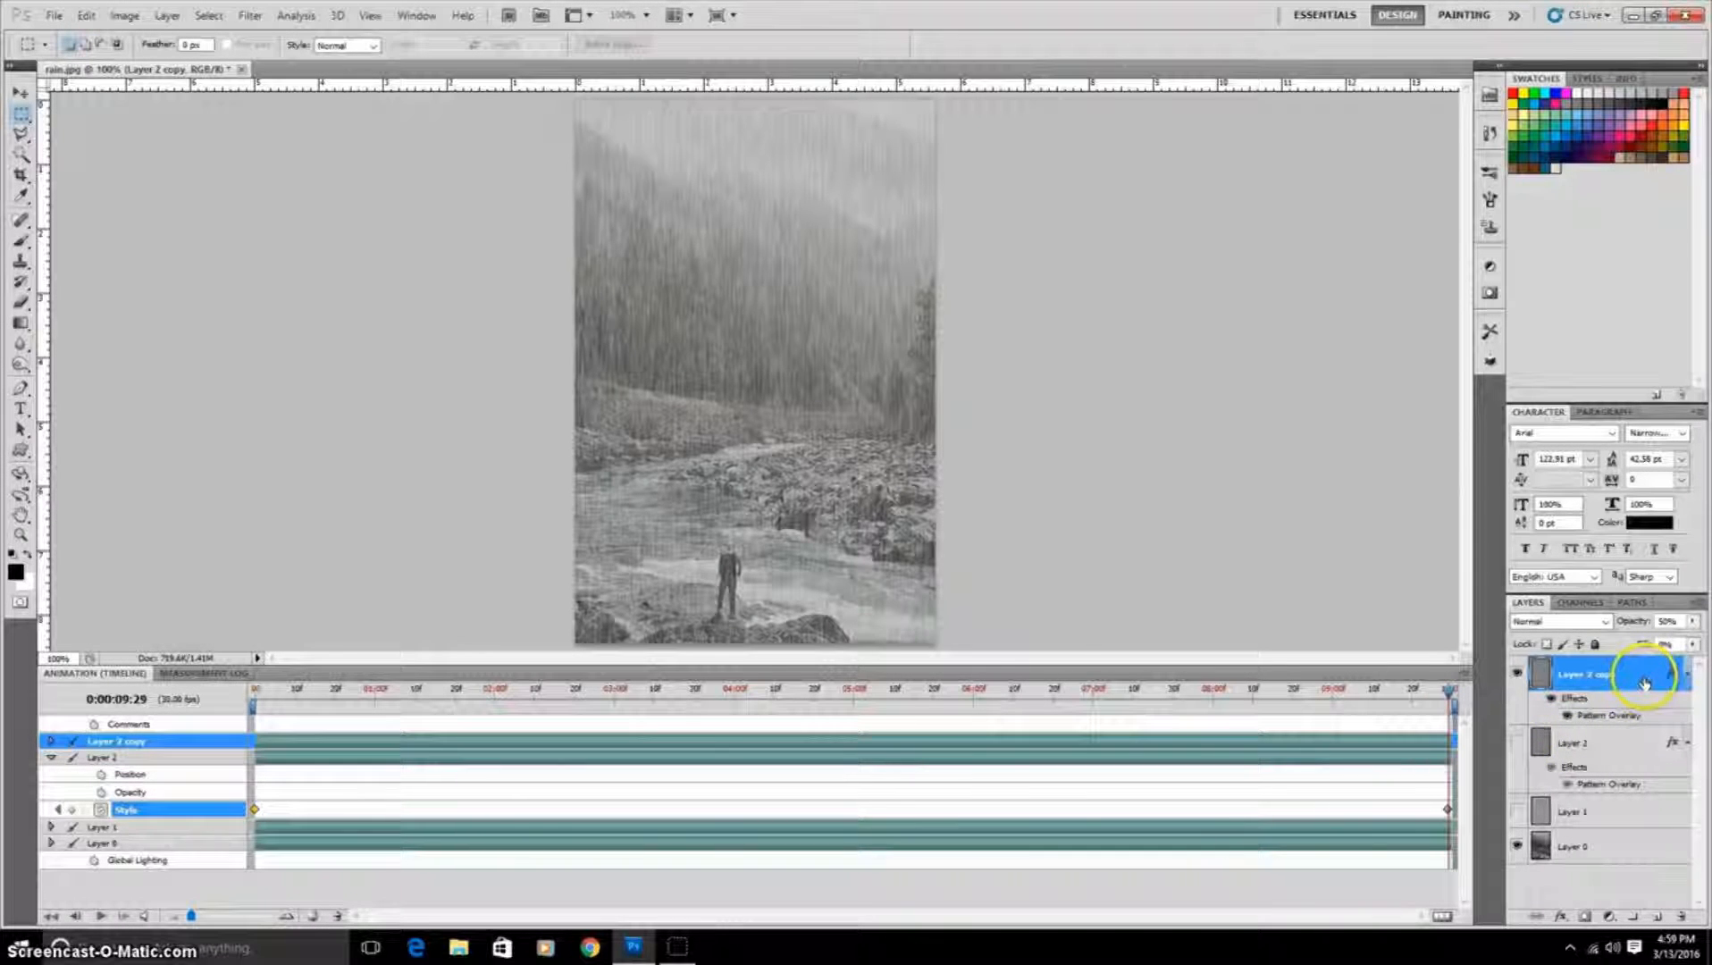
right_click(1647, 676)
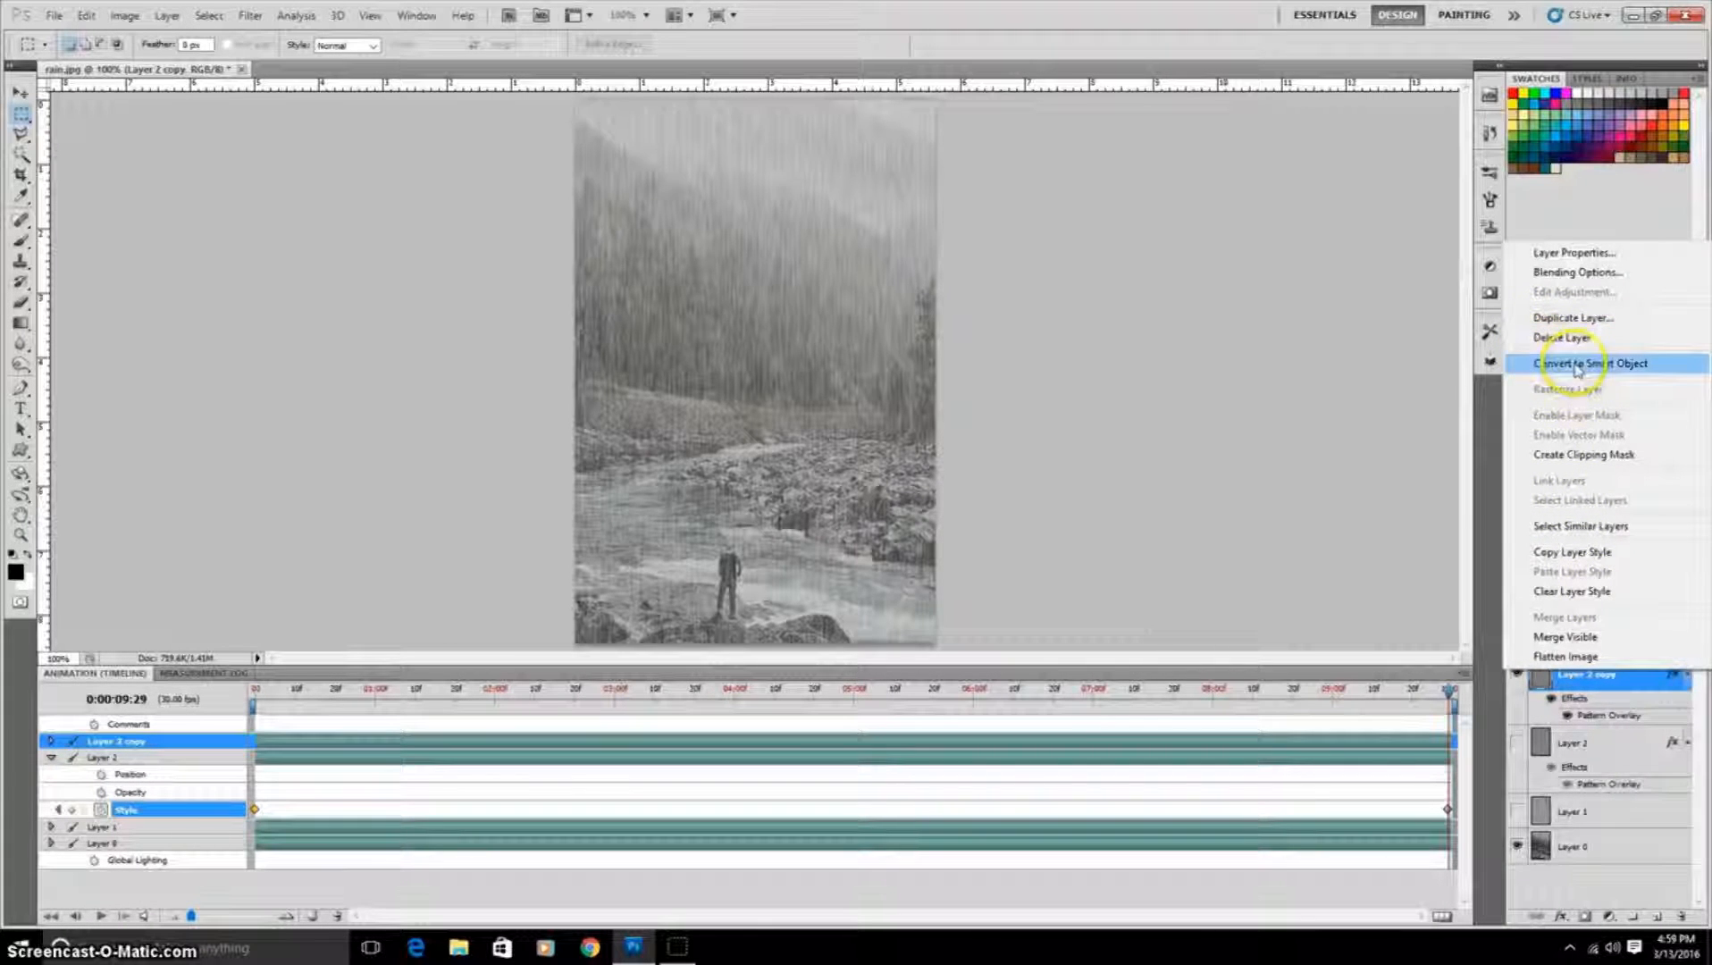
click(1575, 363)
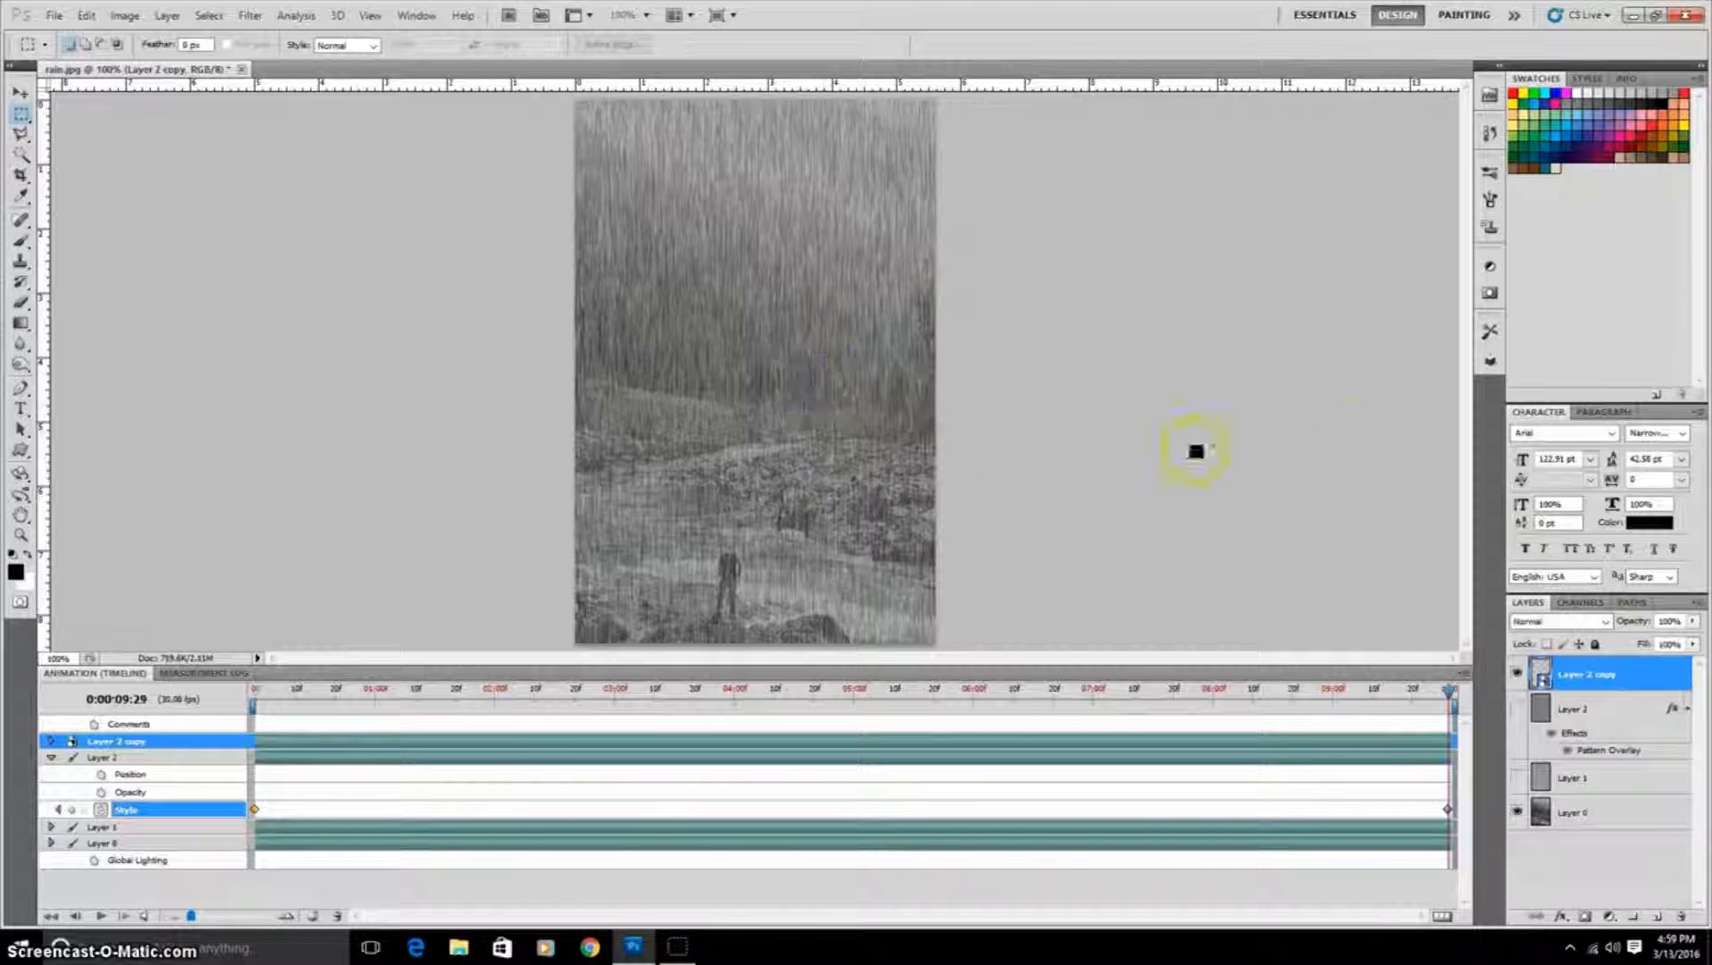
click(1606, 623)
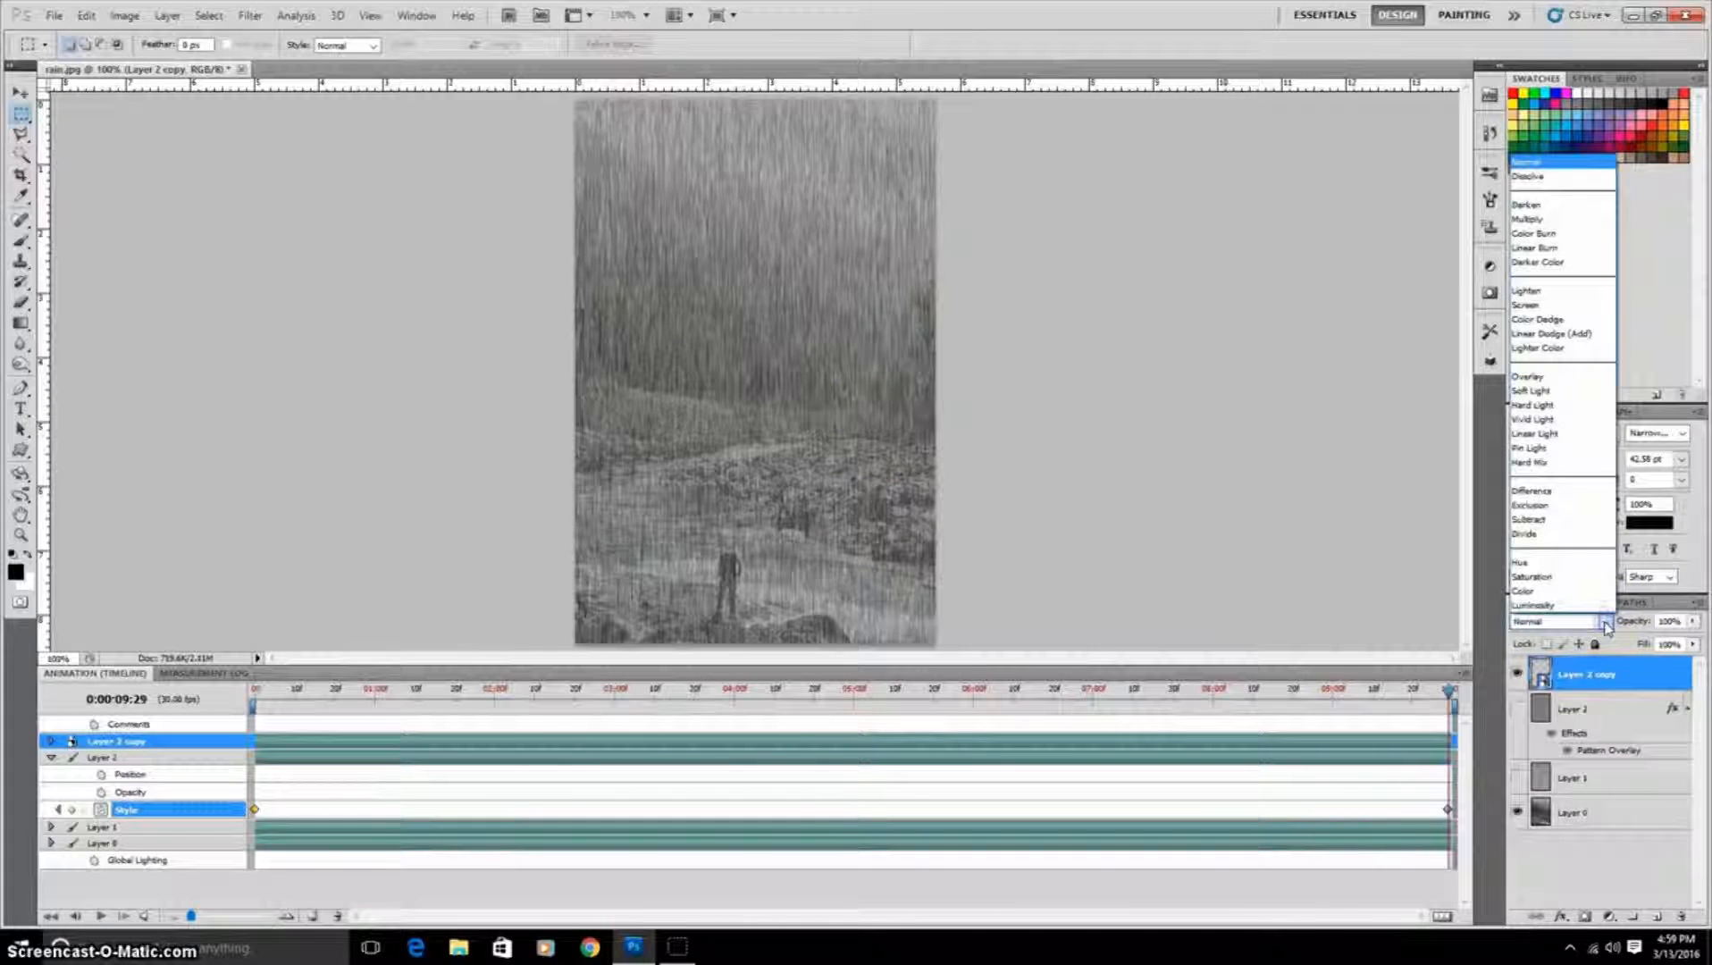
click(1578, 304)
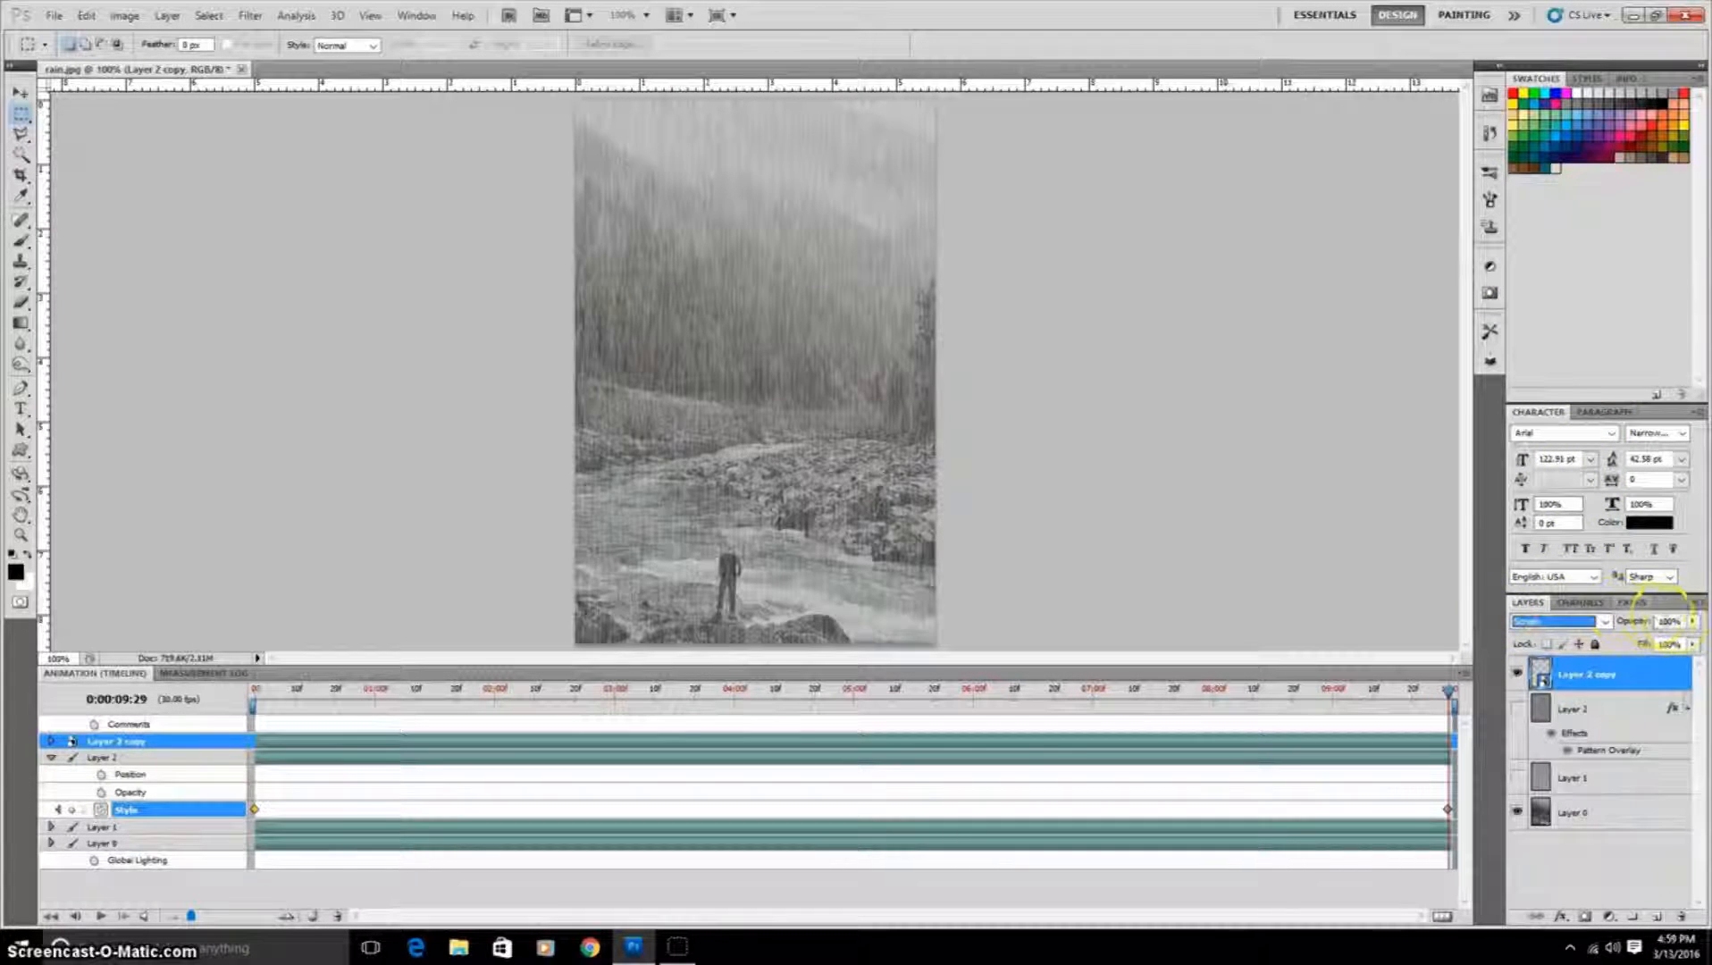
click(1692, 621)
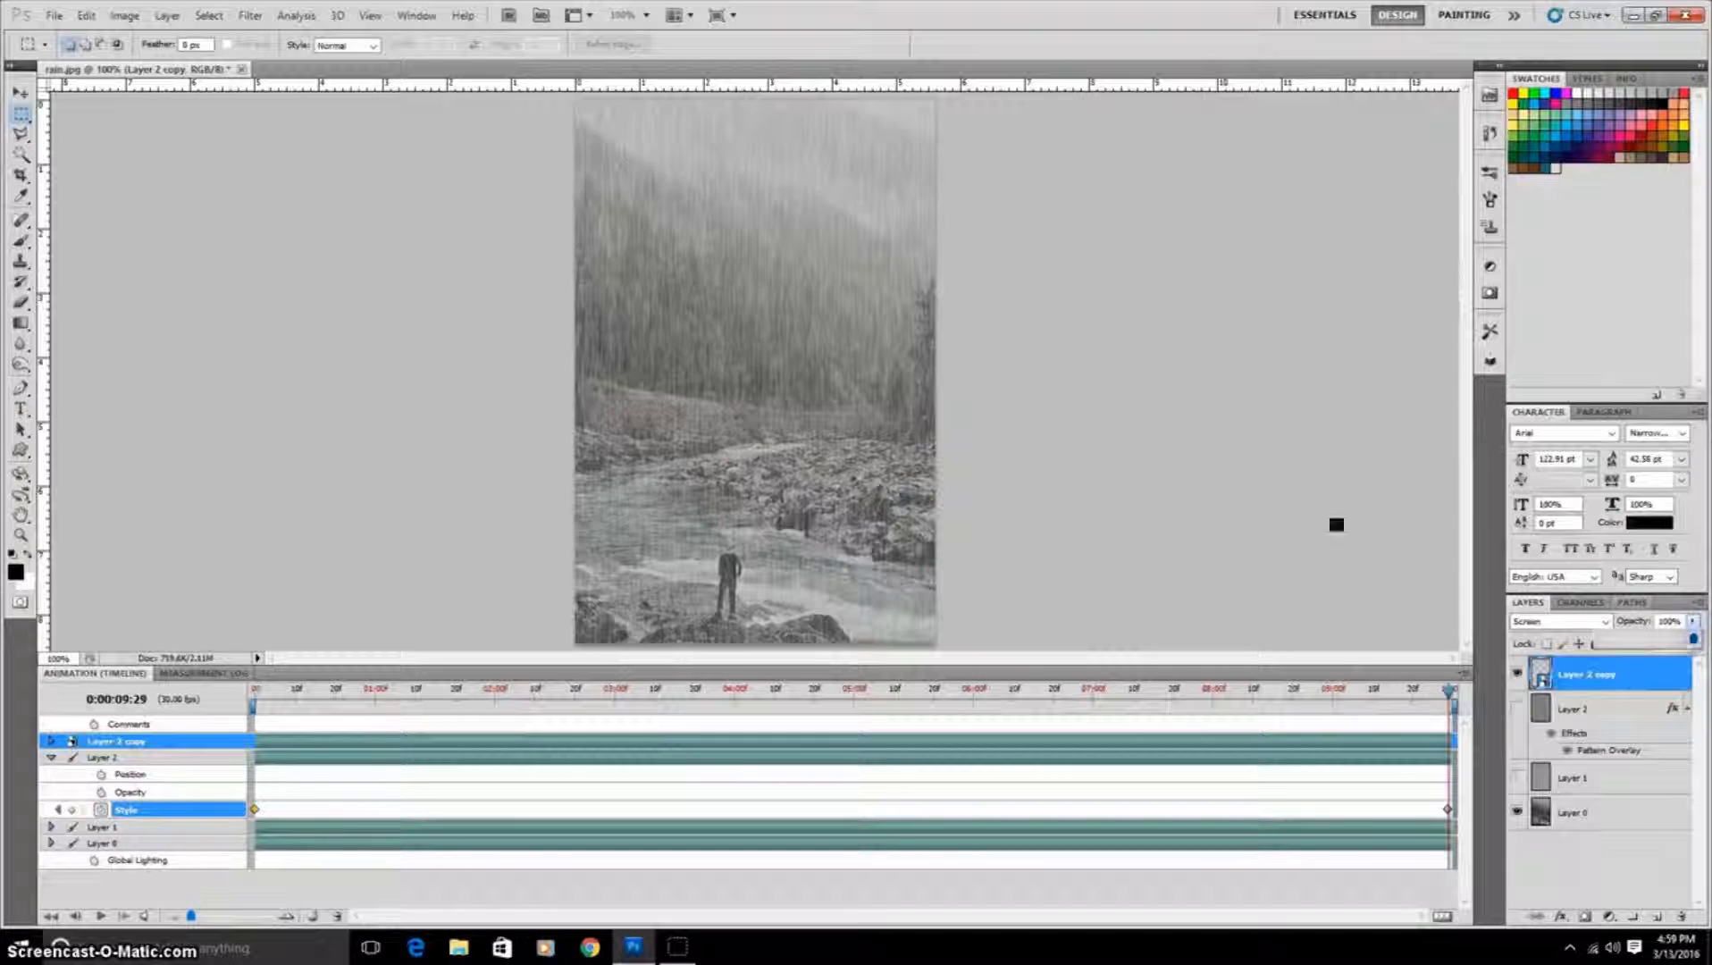
click(1289, 587)
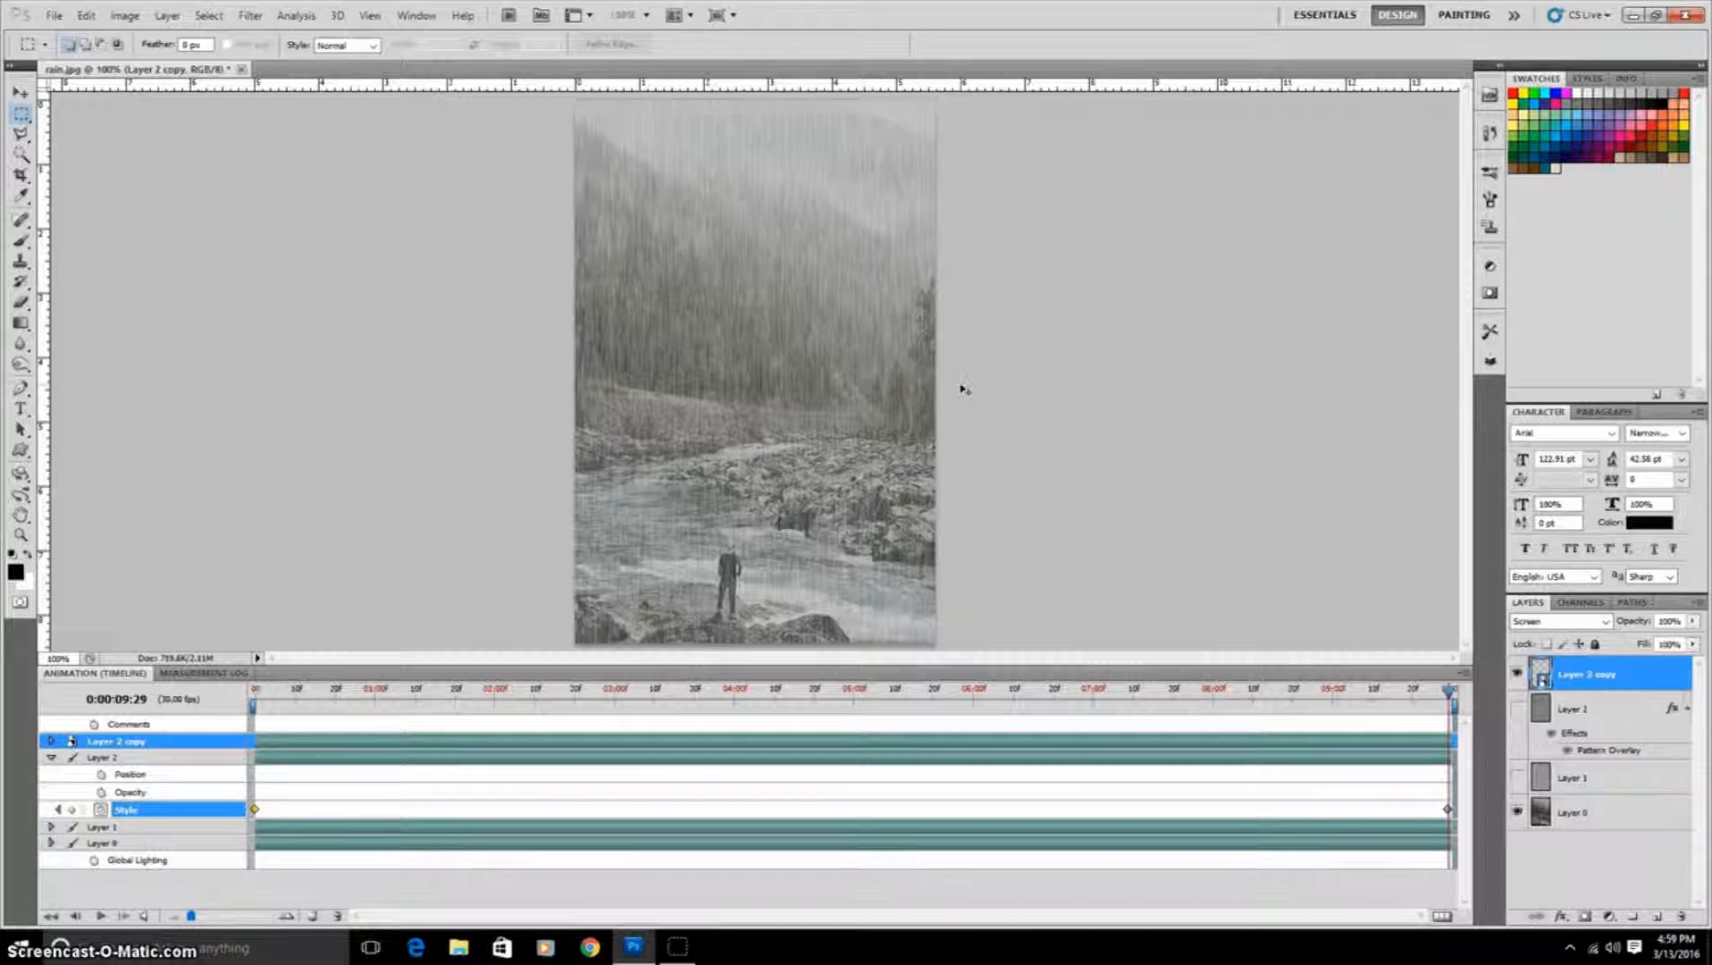
Step: Enlarge and slightly rotate the smart object copy with Free Transform by pulling its corner handles outward
key(ctrl+minus)
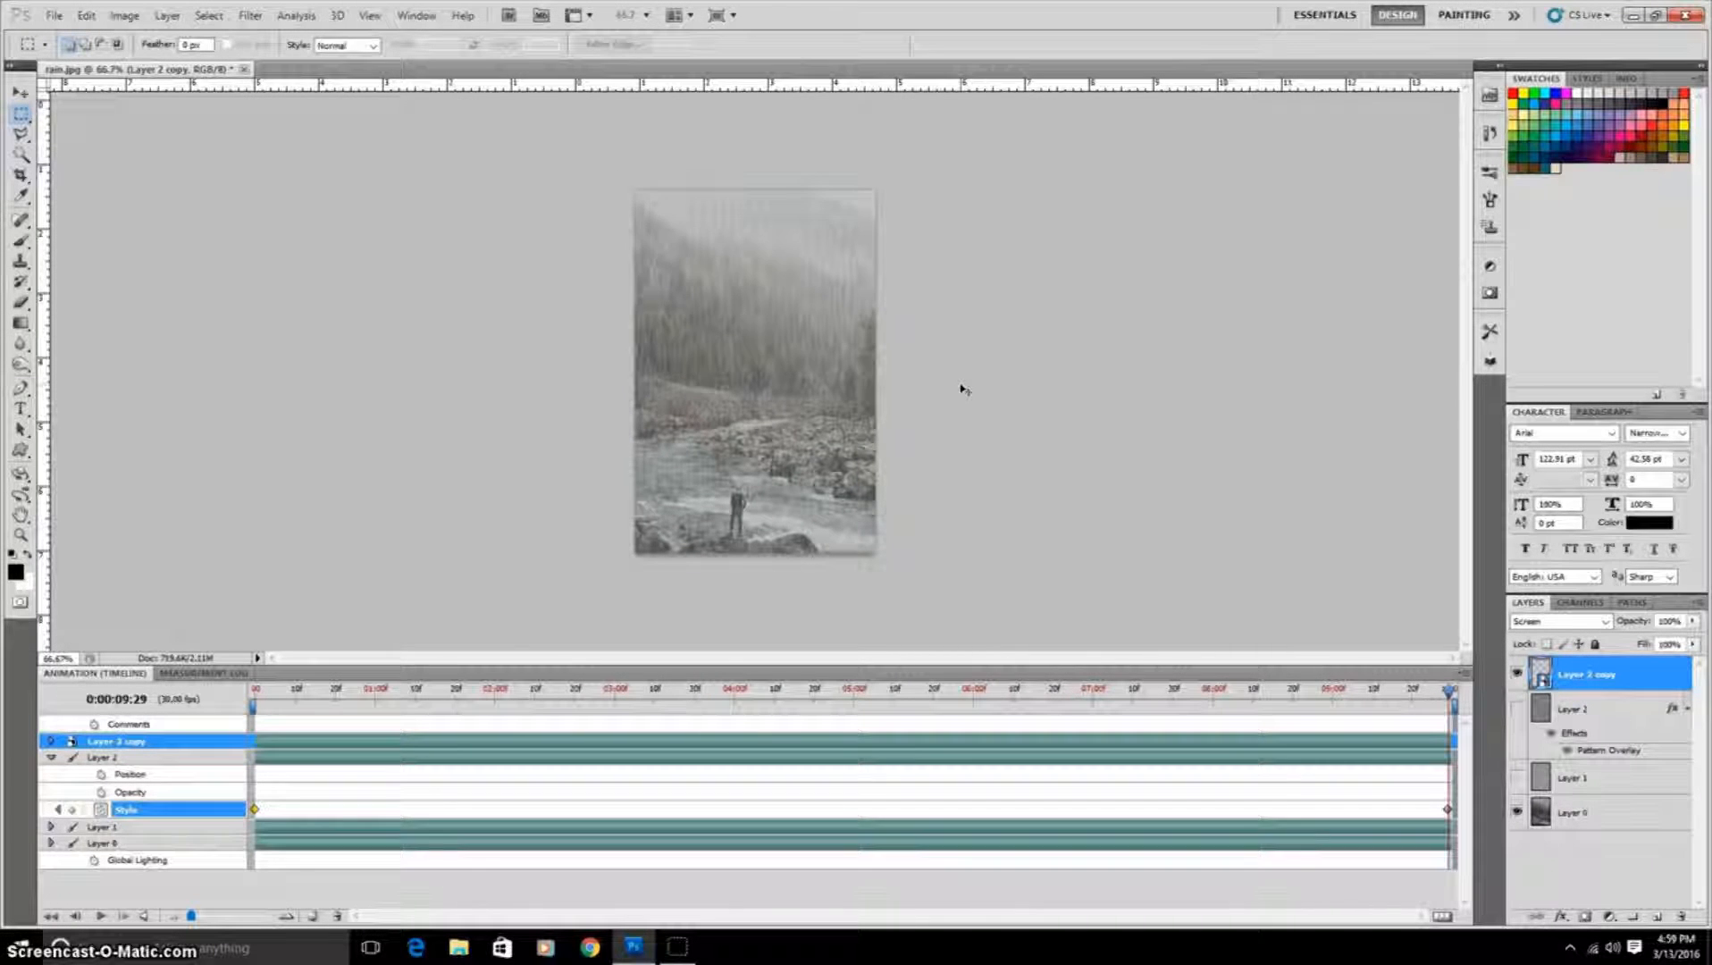
key(ctrl+t)
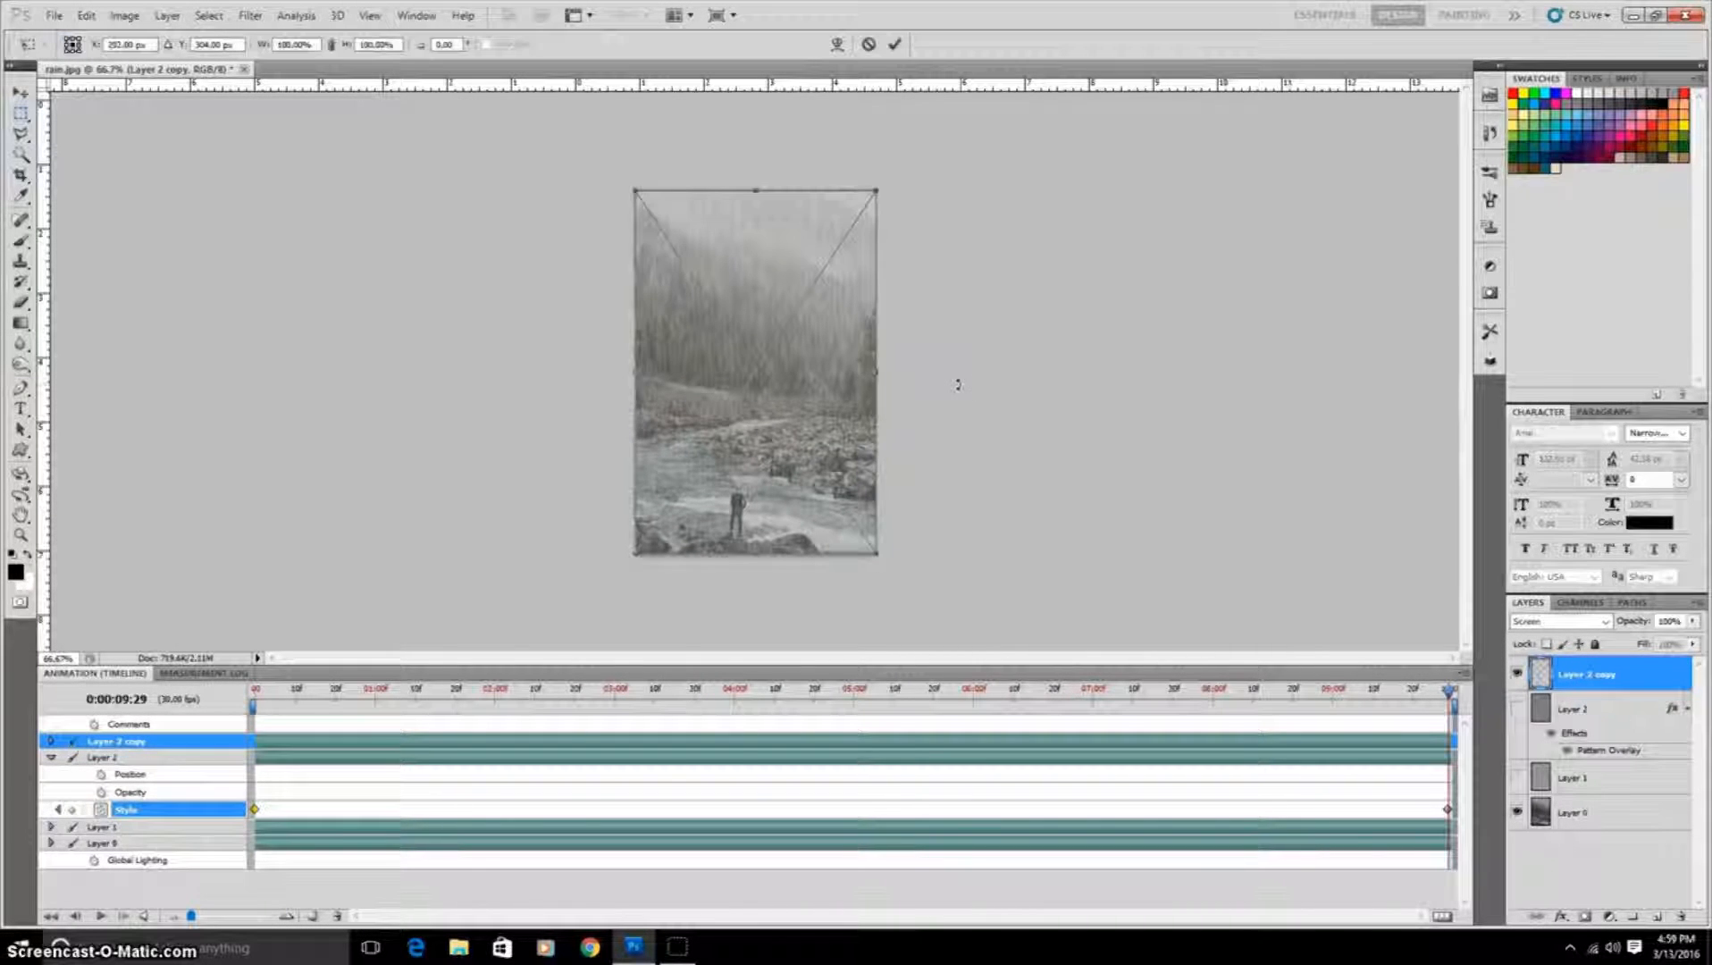
drag(939, 302, 938, 301)
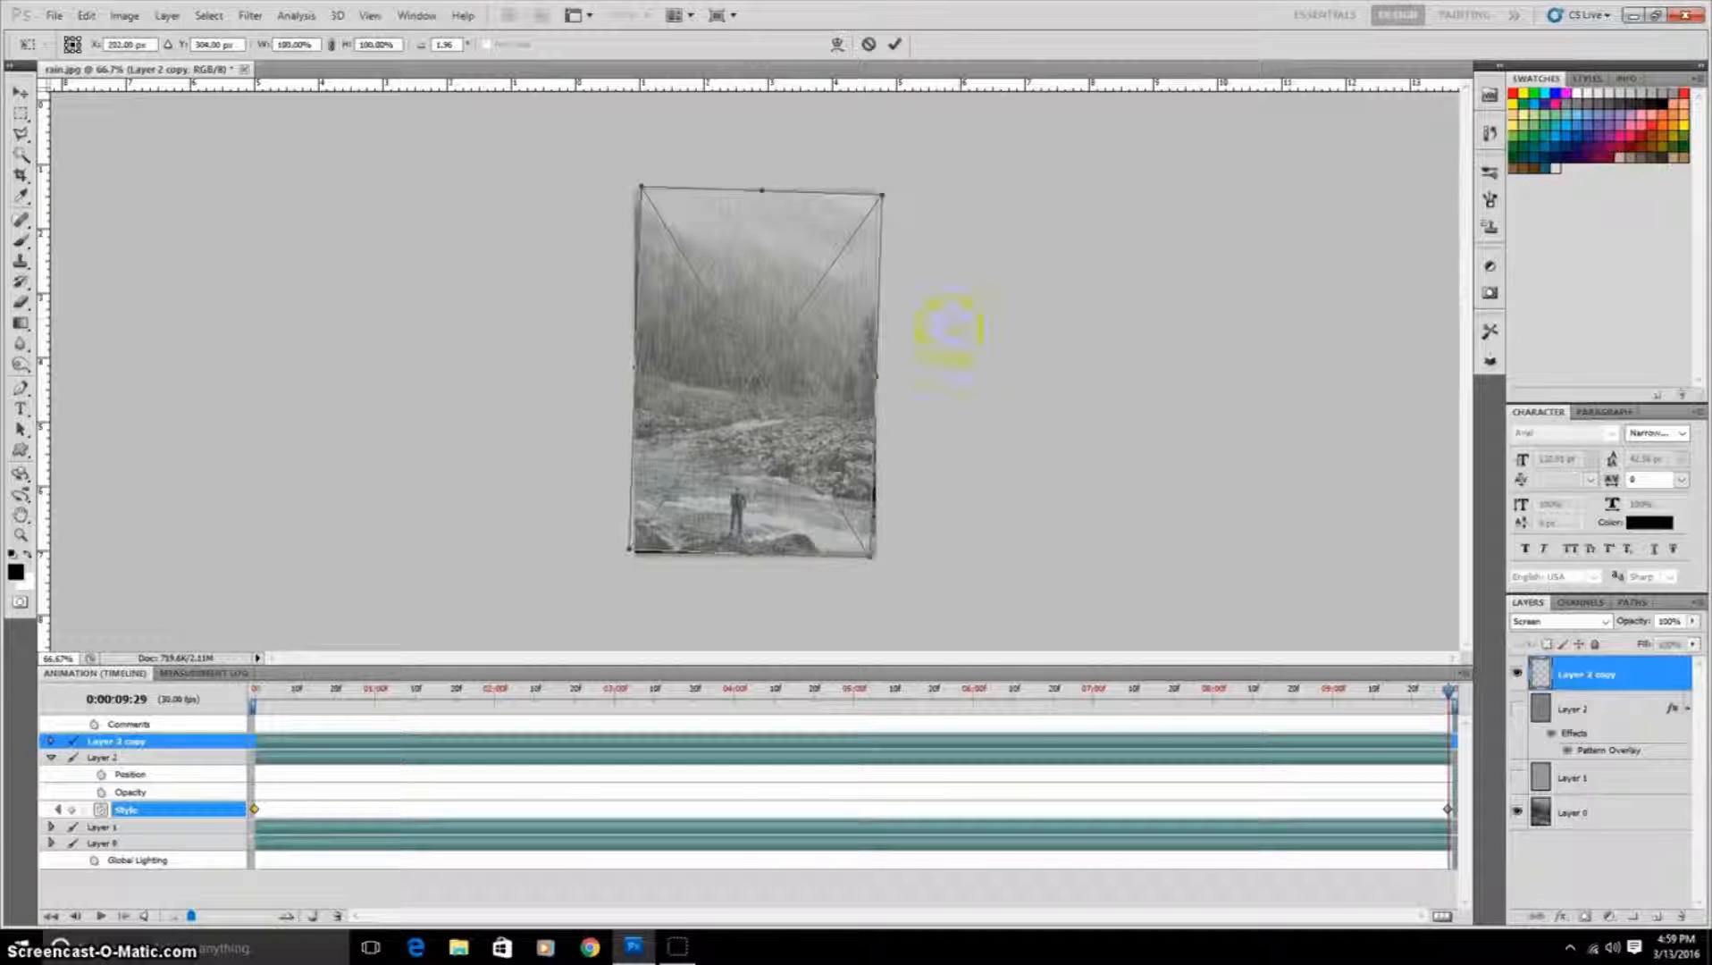
drag(871, 557, 874, 560)
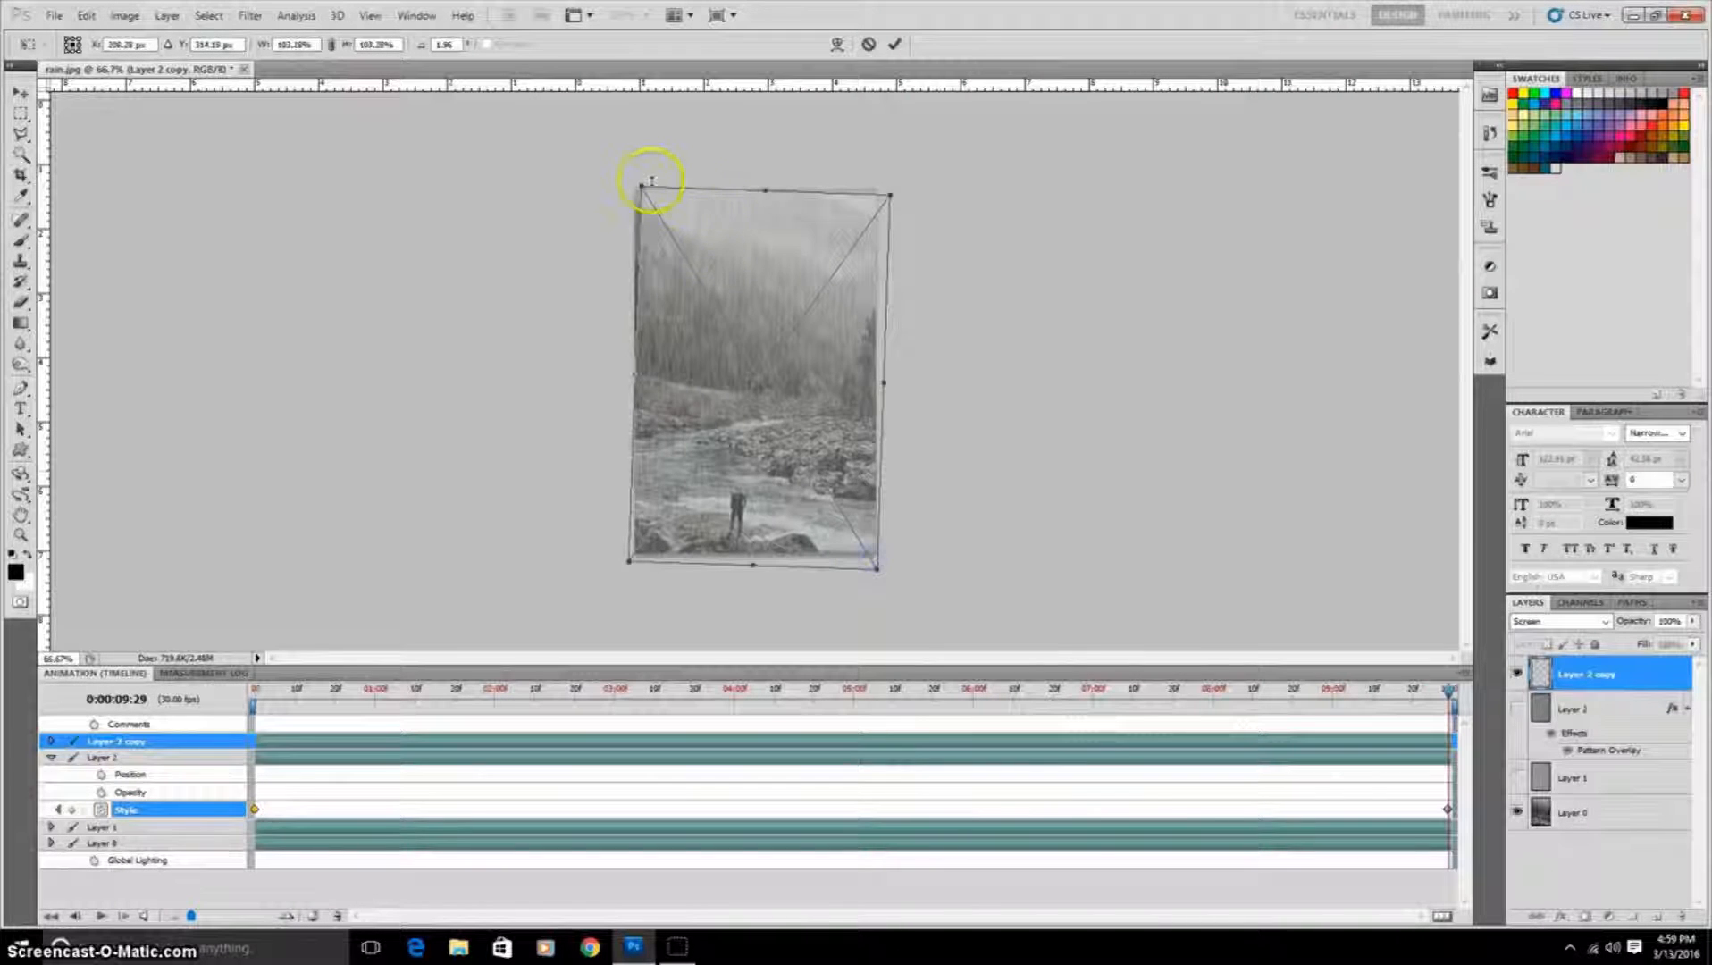
drag(639, 182, 639, 181)
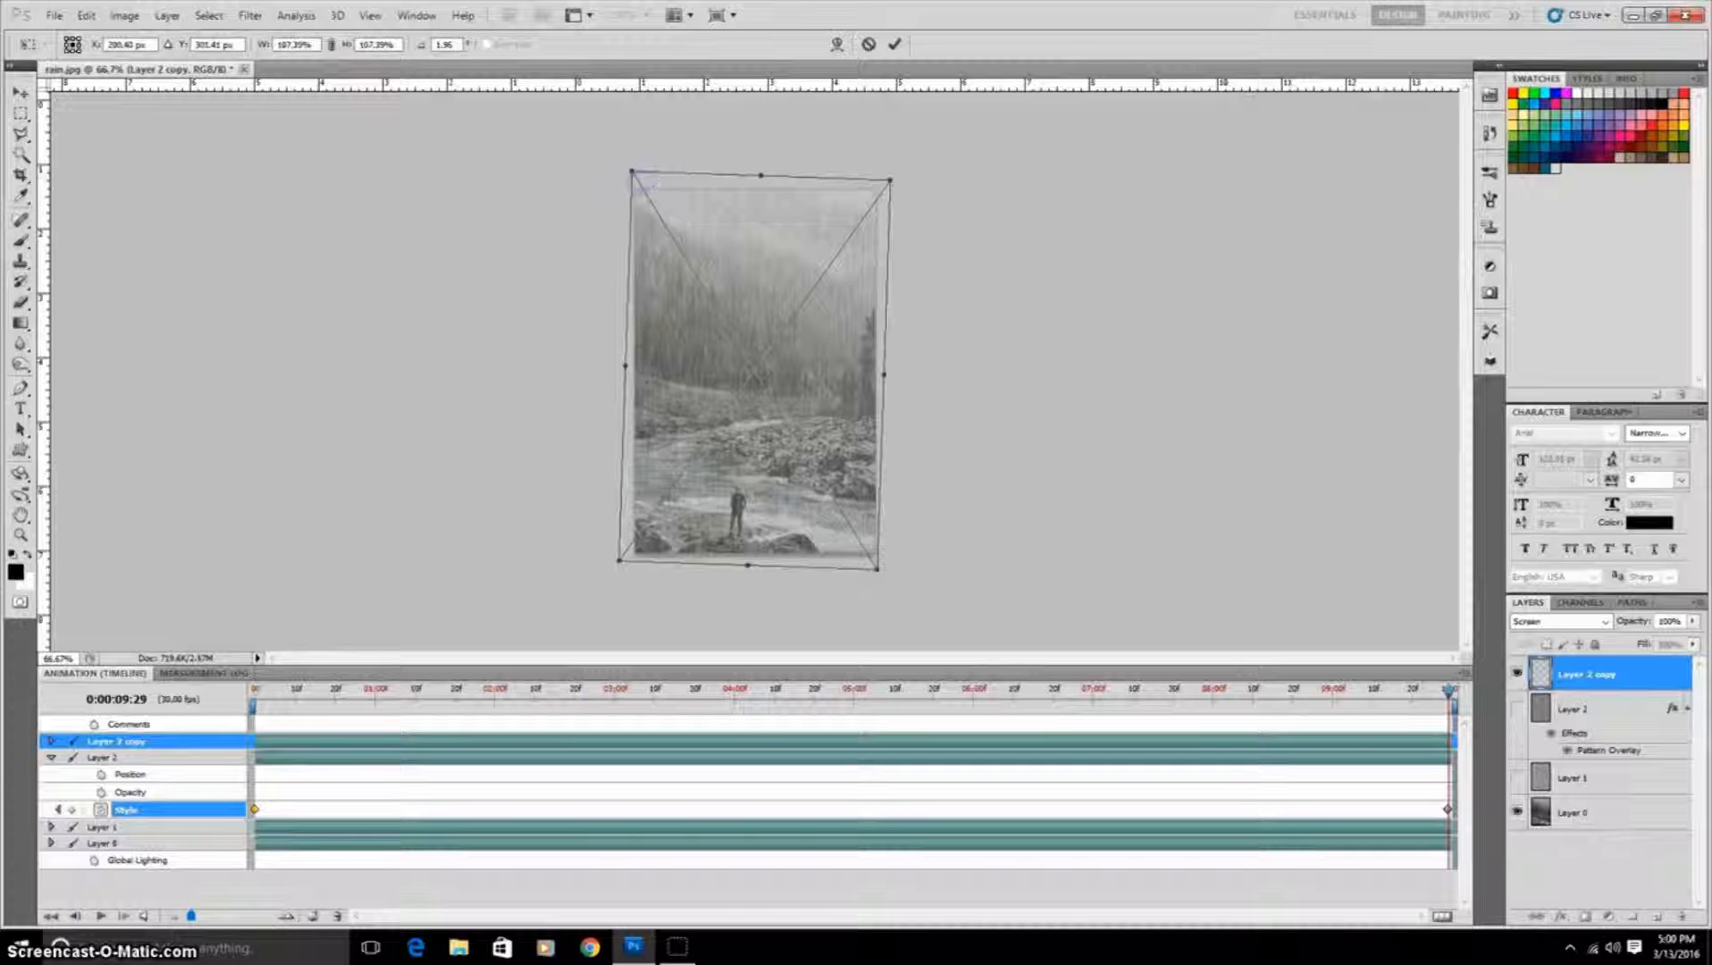
drag(887, 183, 890, 182)
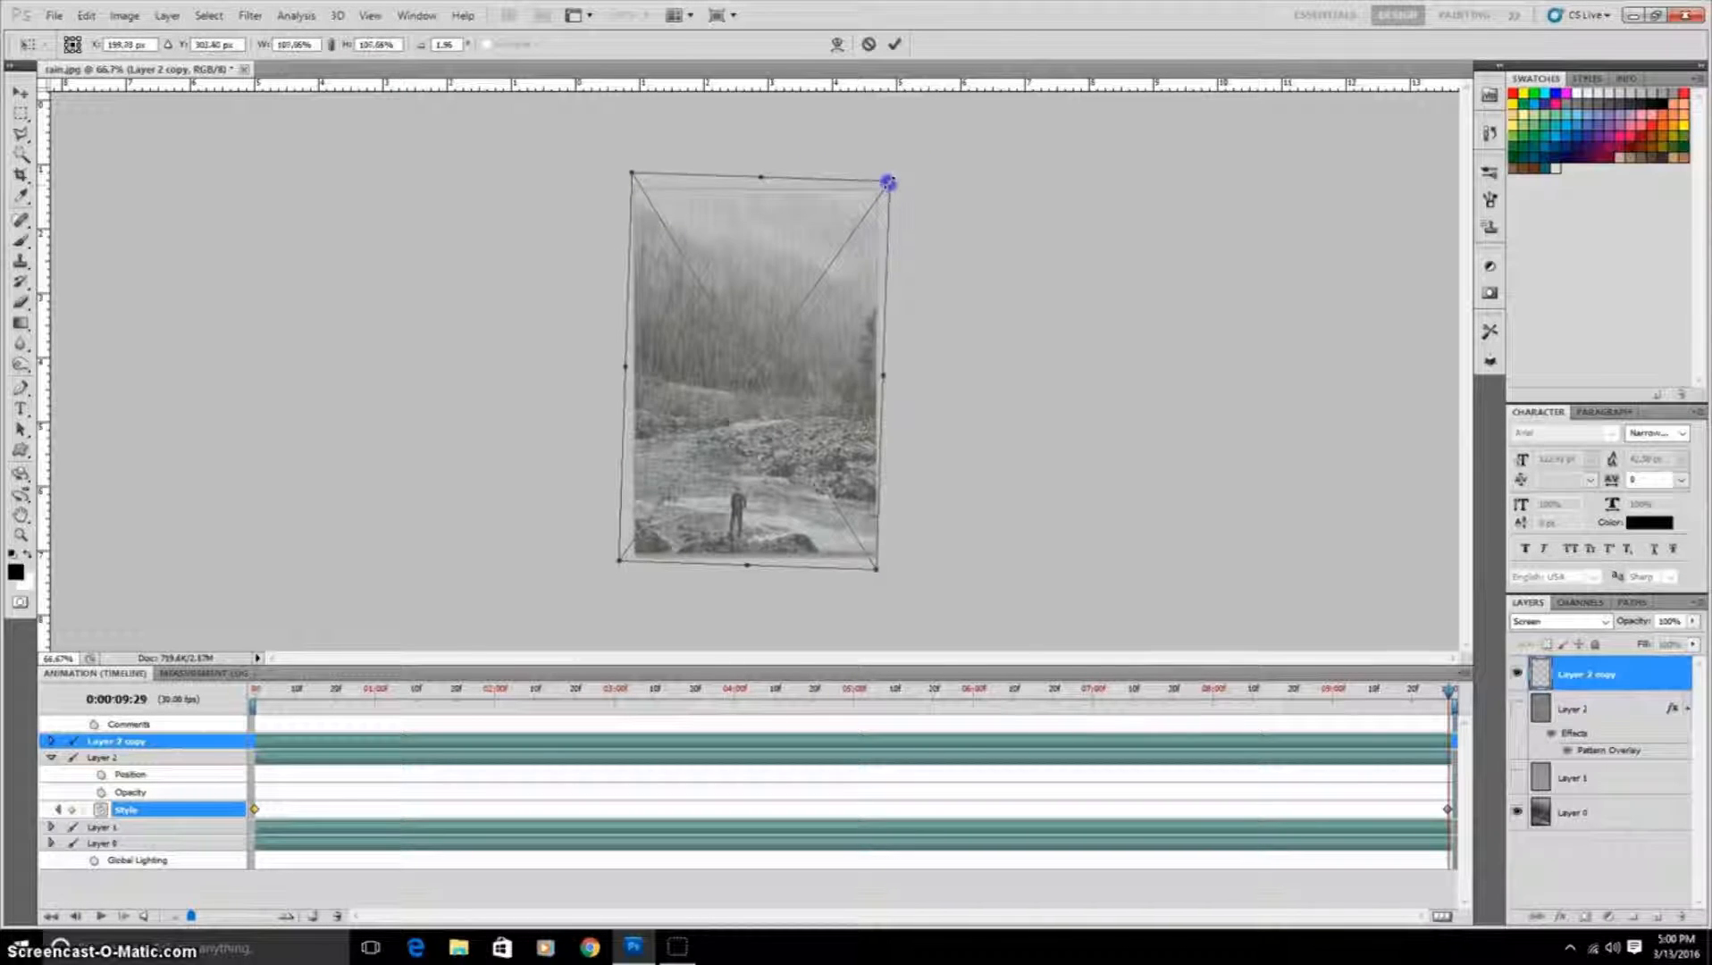
key(Return)
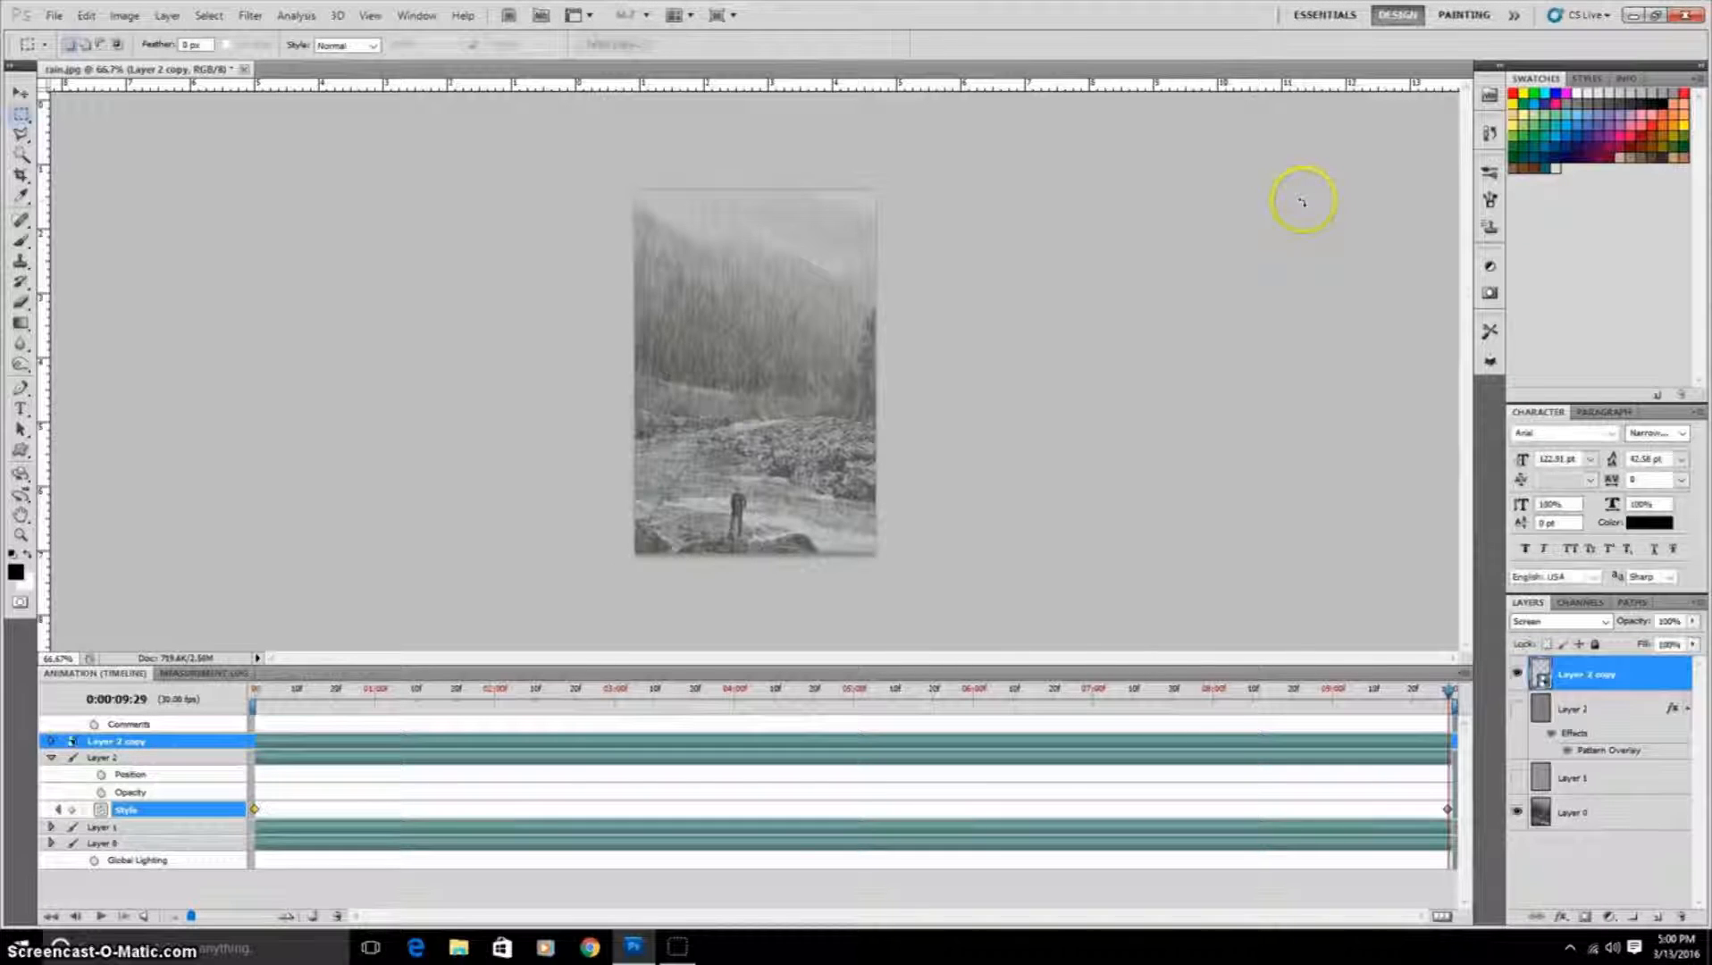
key(ctrl+plus)
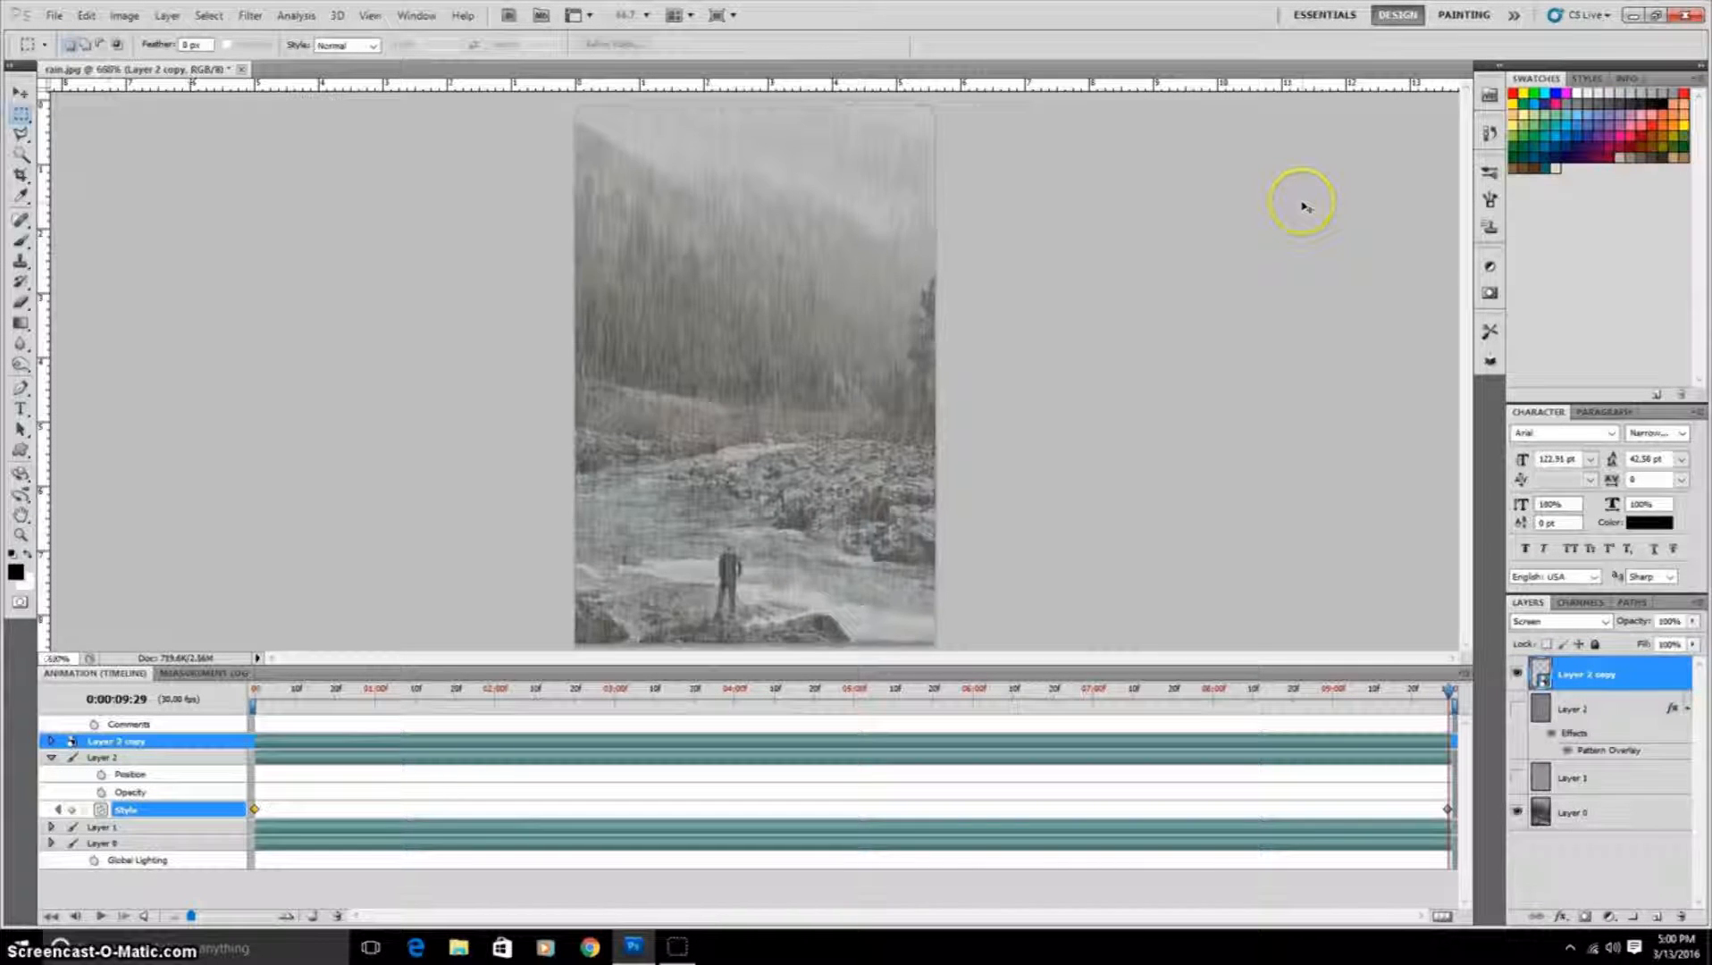
Step: Scrub the timeline, then open the Save for Web & Devices dialog to export the animation
drag(1447, 690, 910, 691)
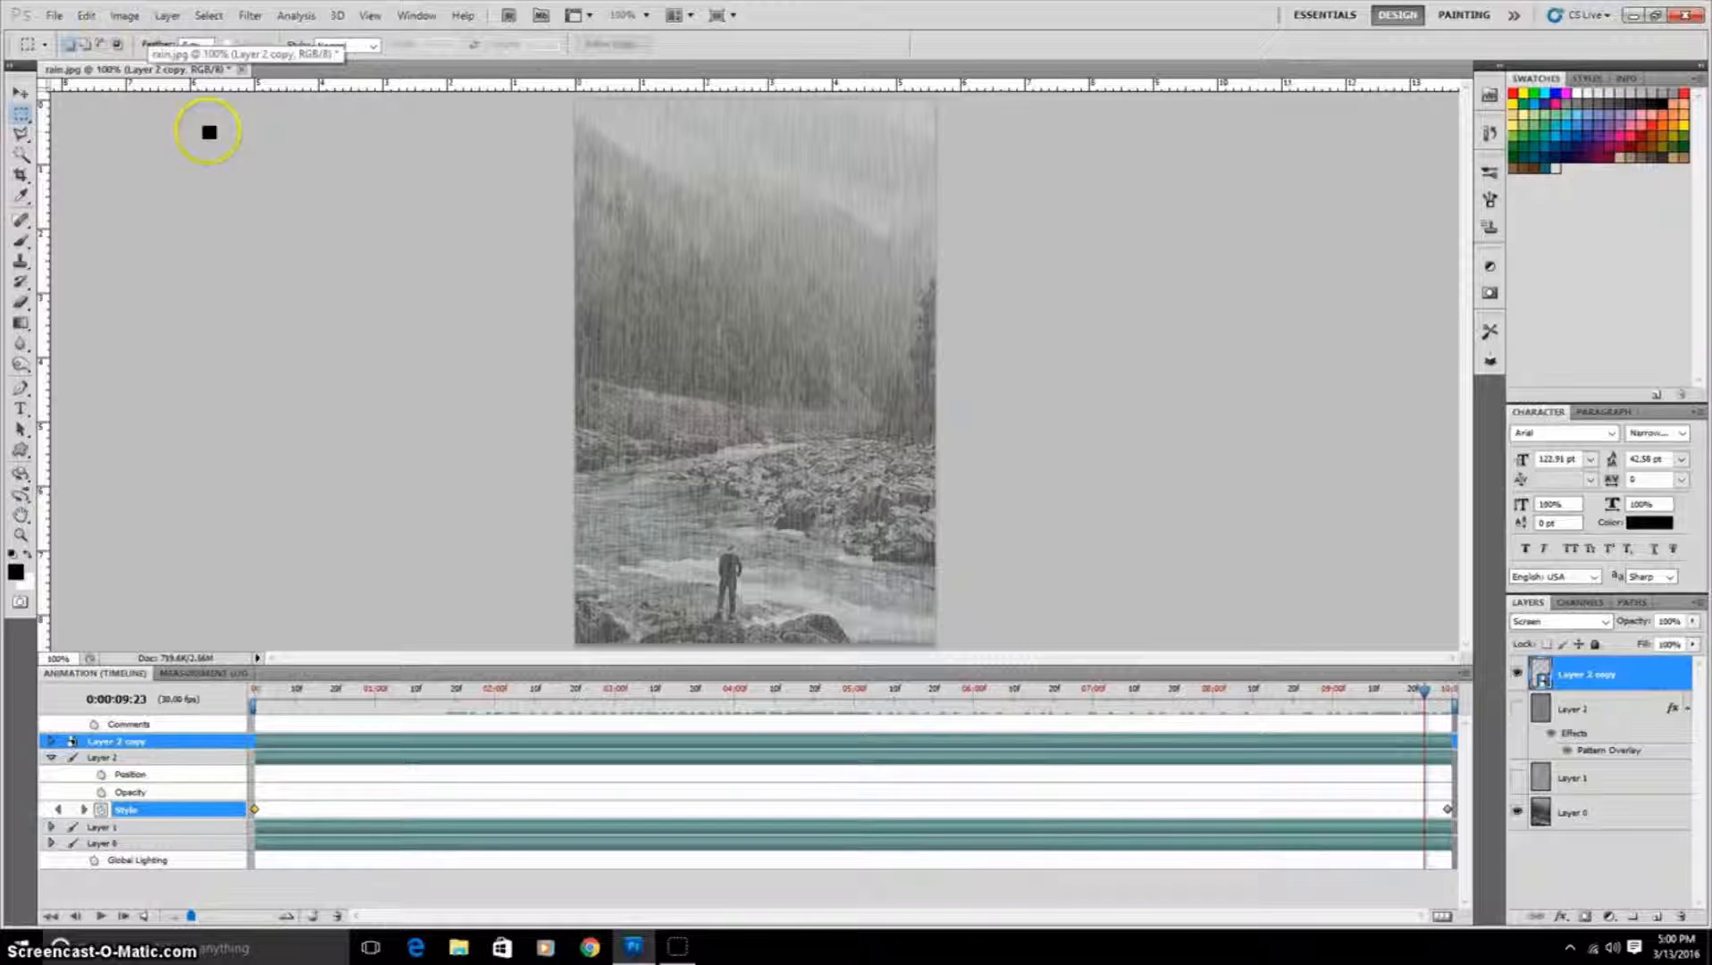
click(56, 16)
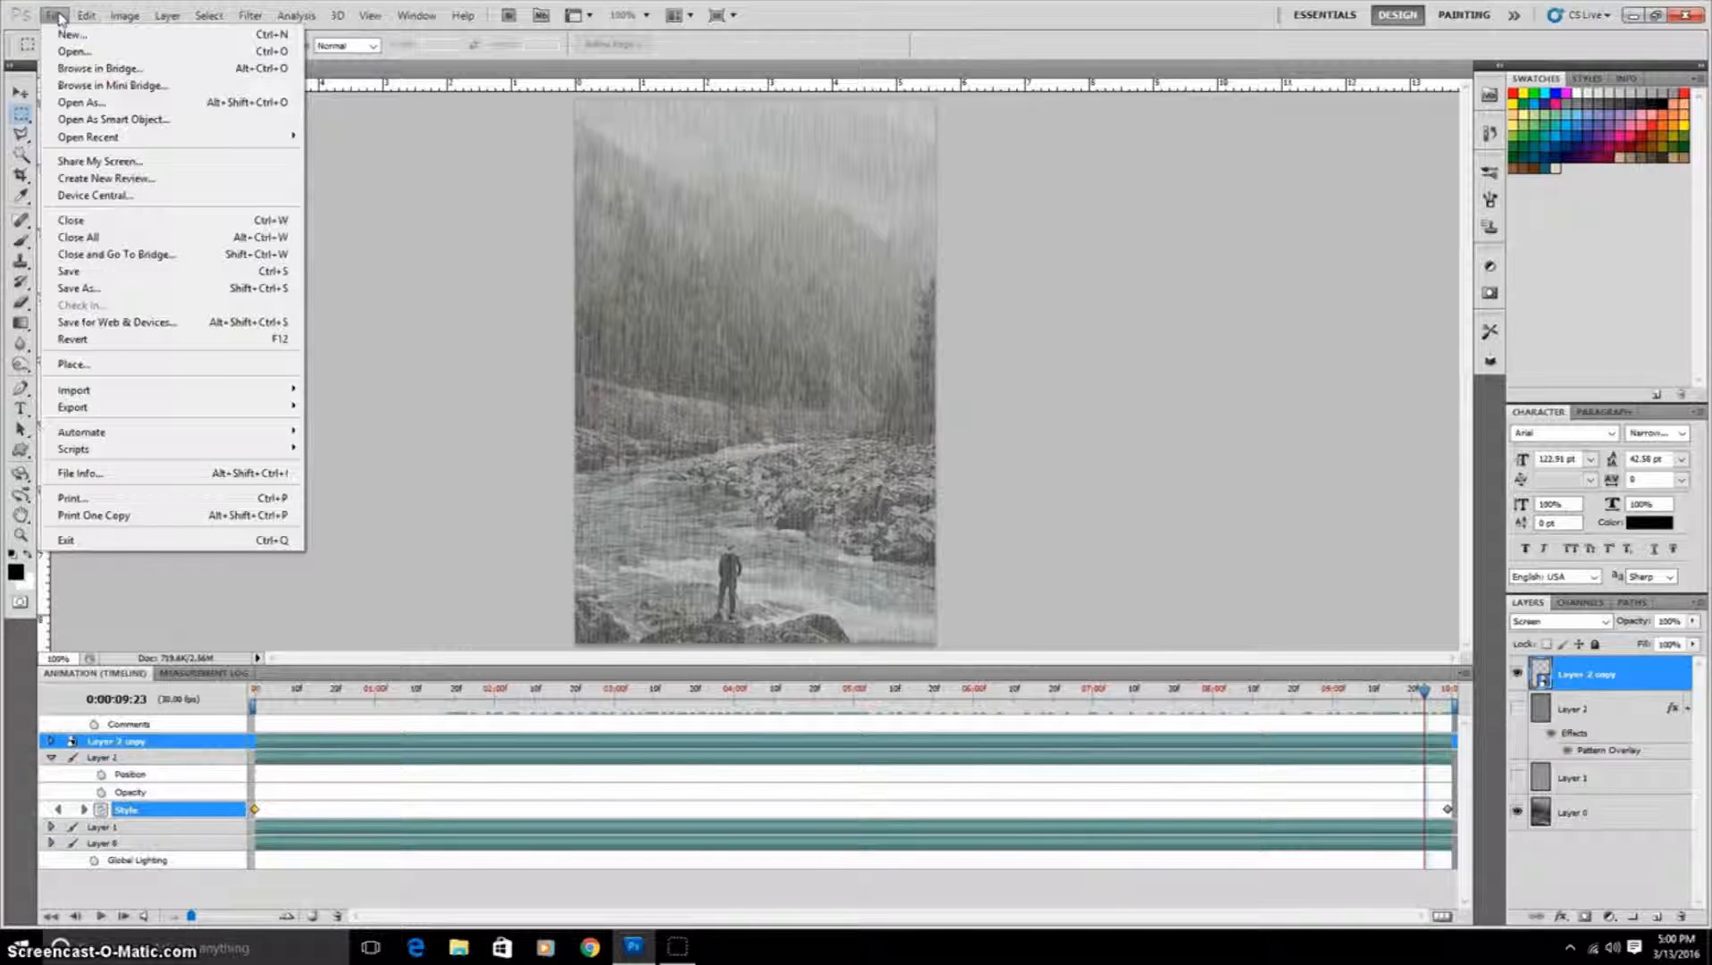
click(206, 408)
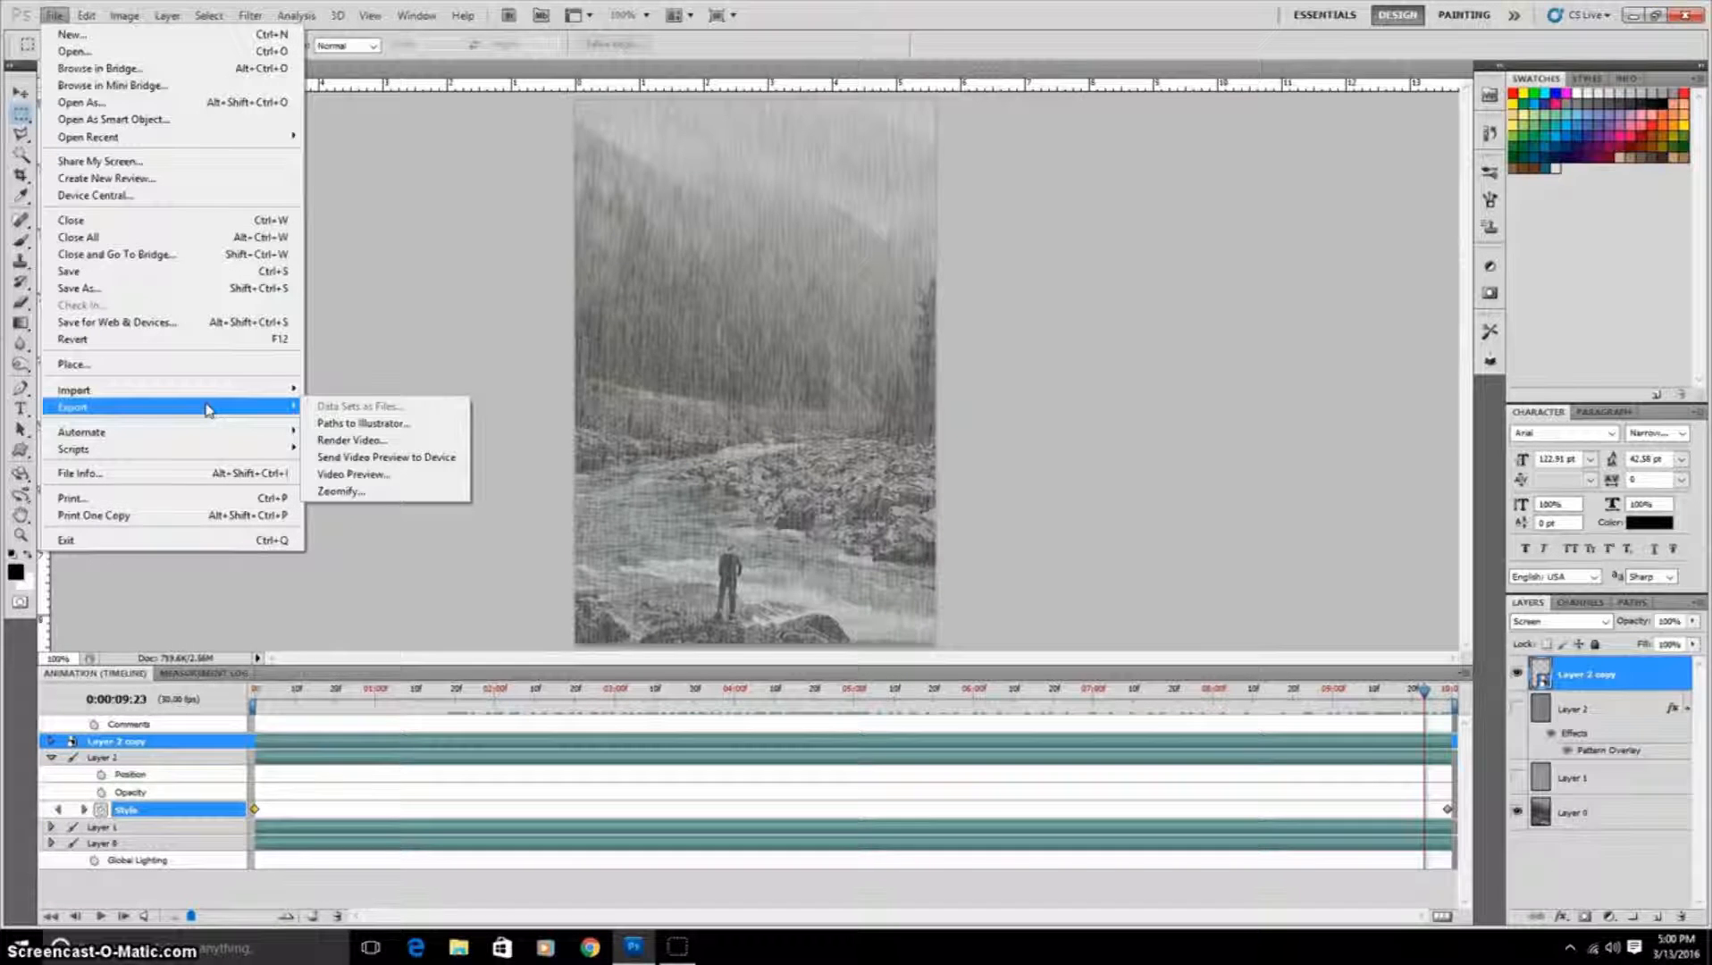
click(188, 323)
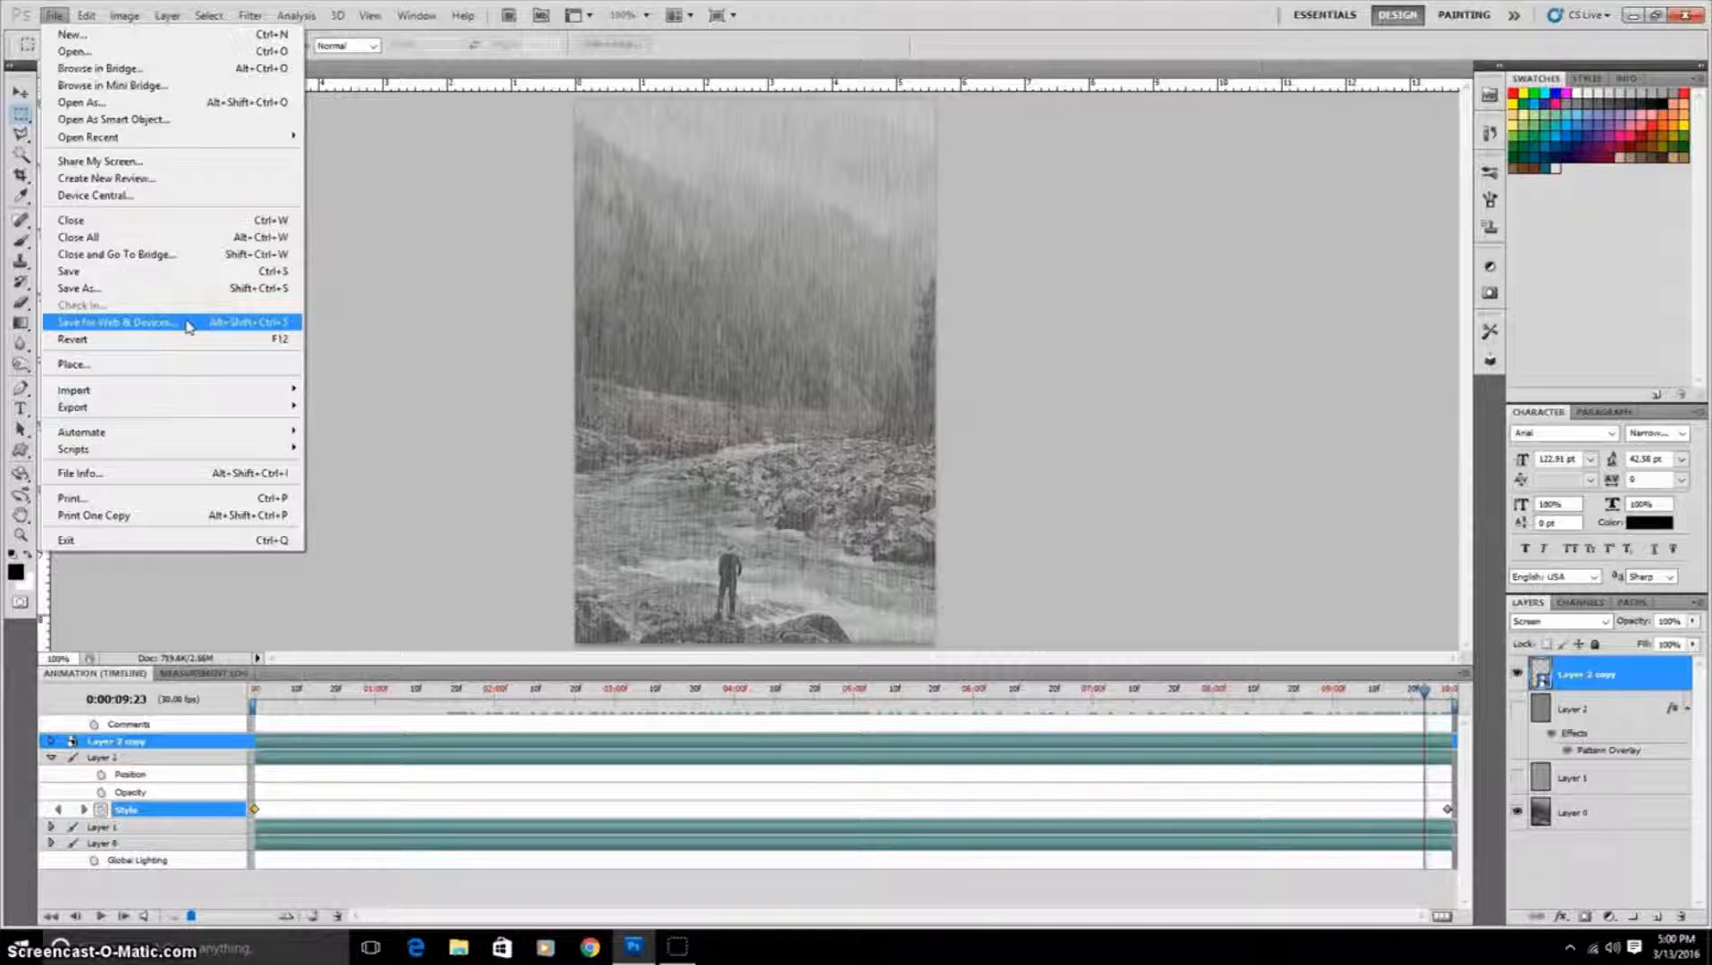
click(189, 323)
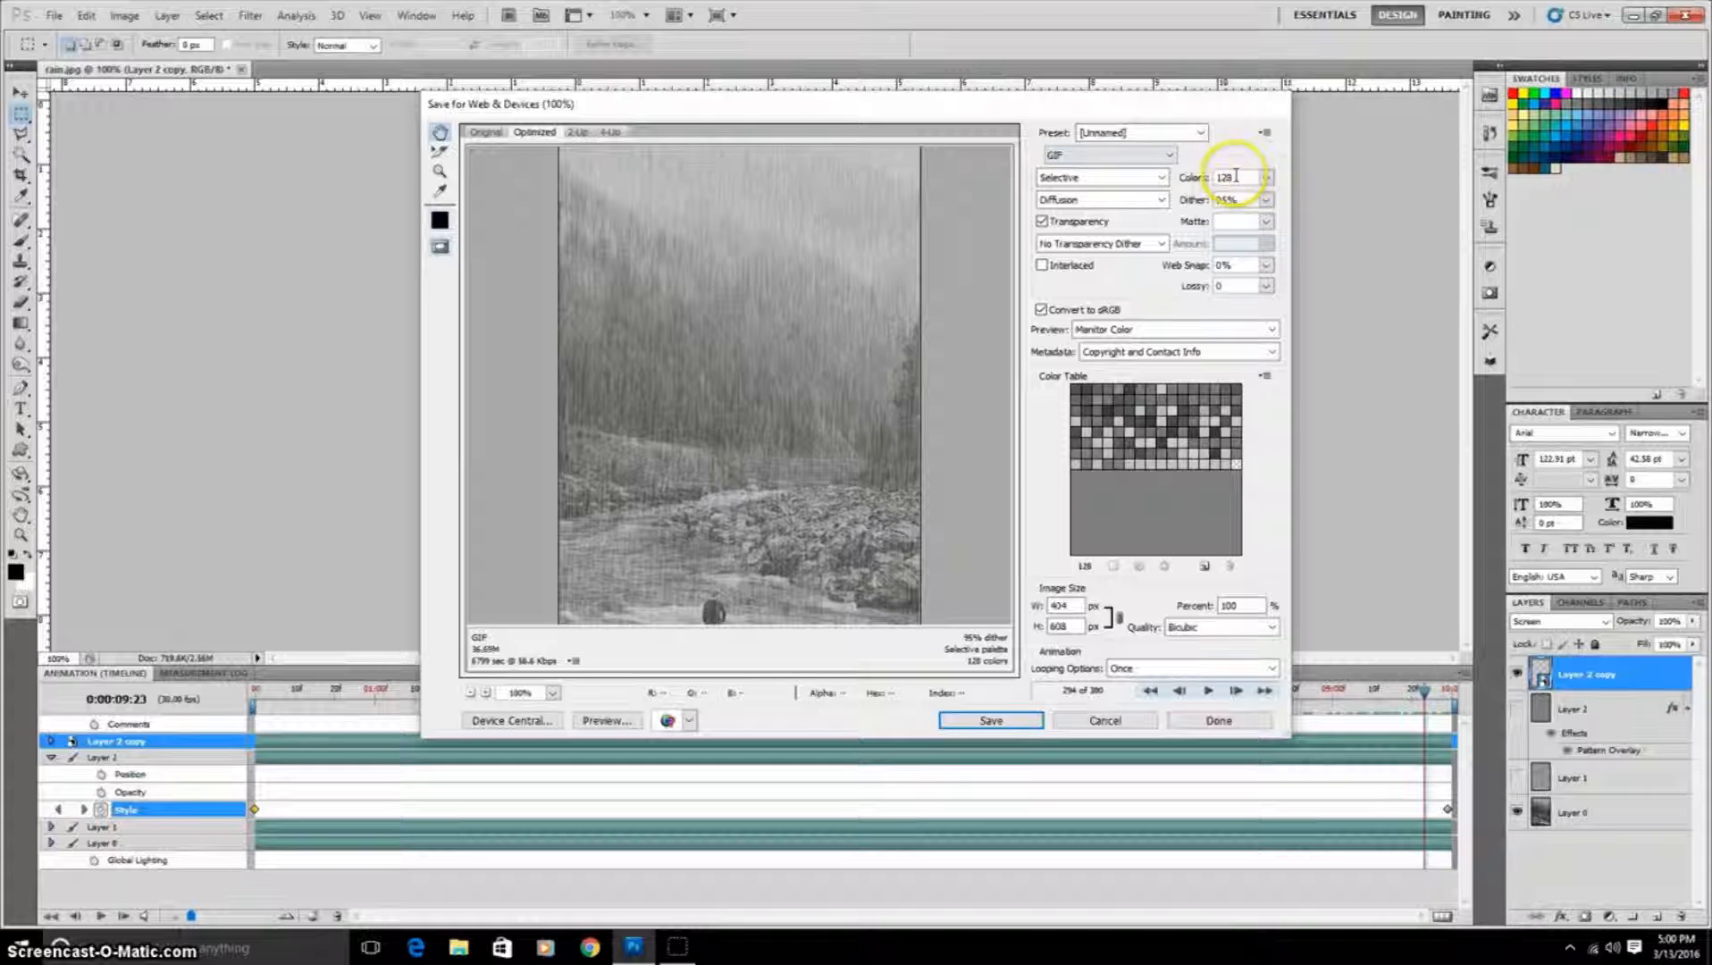
Step: Set the GIF's looping option to Forever and proceed to save the optimized file
click(1226, 157)
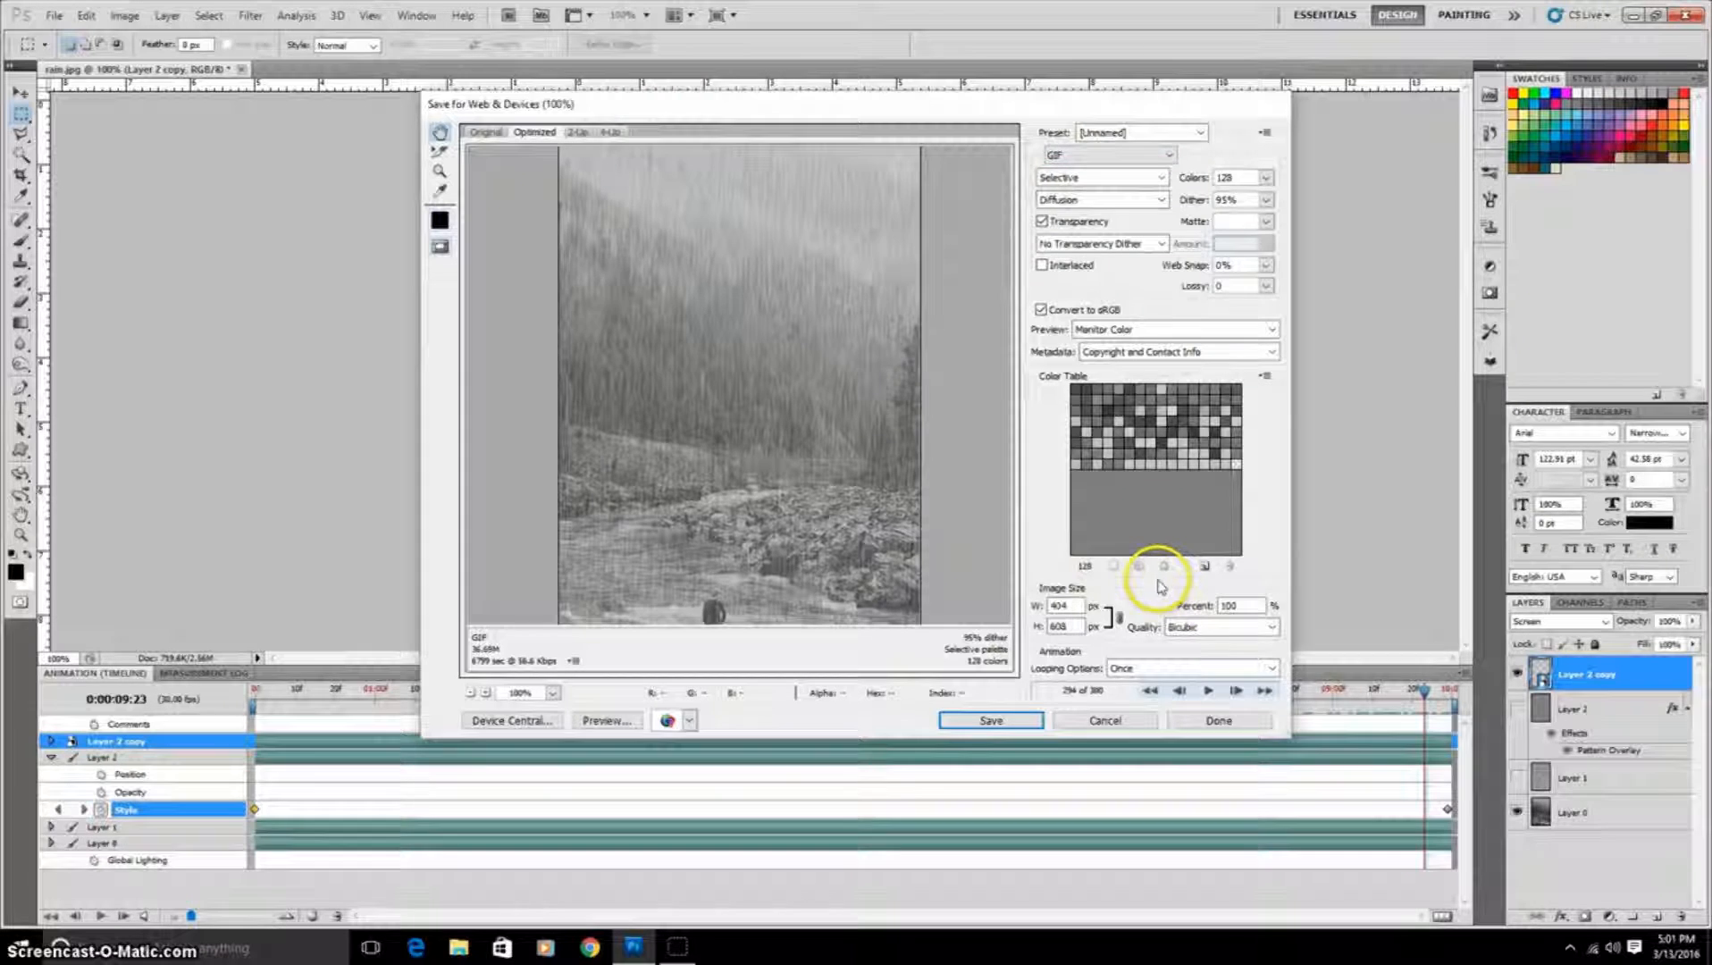
click(1271, 668)
click(1230, 699)
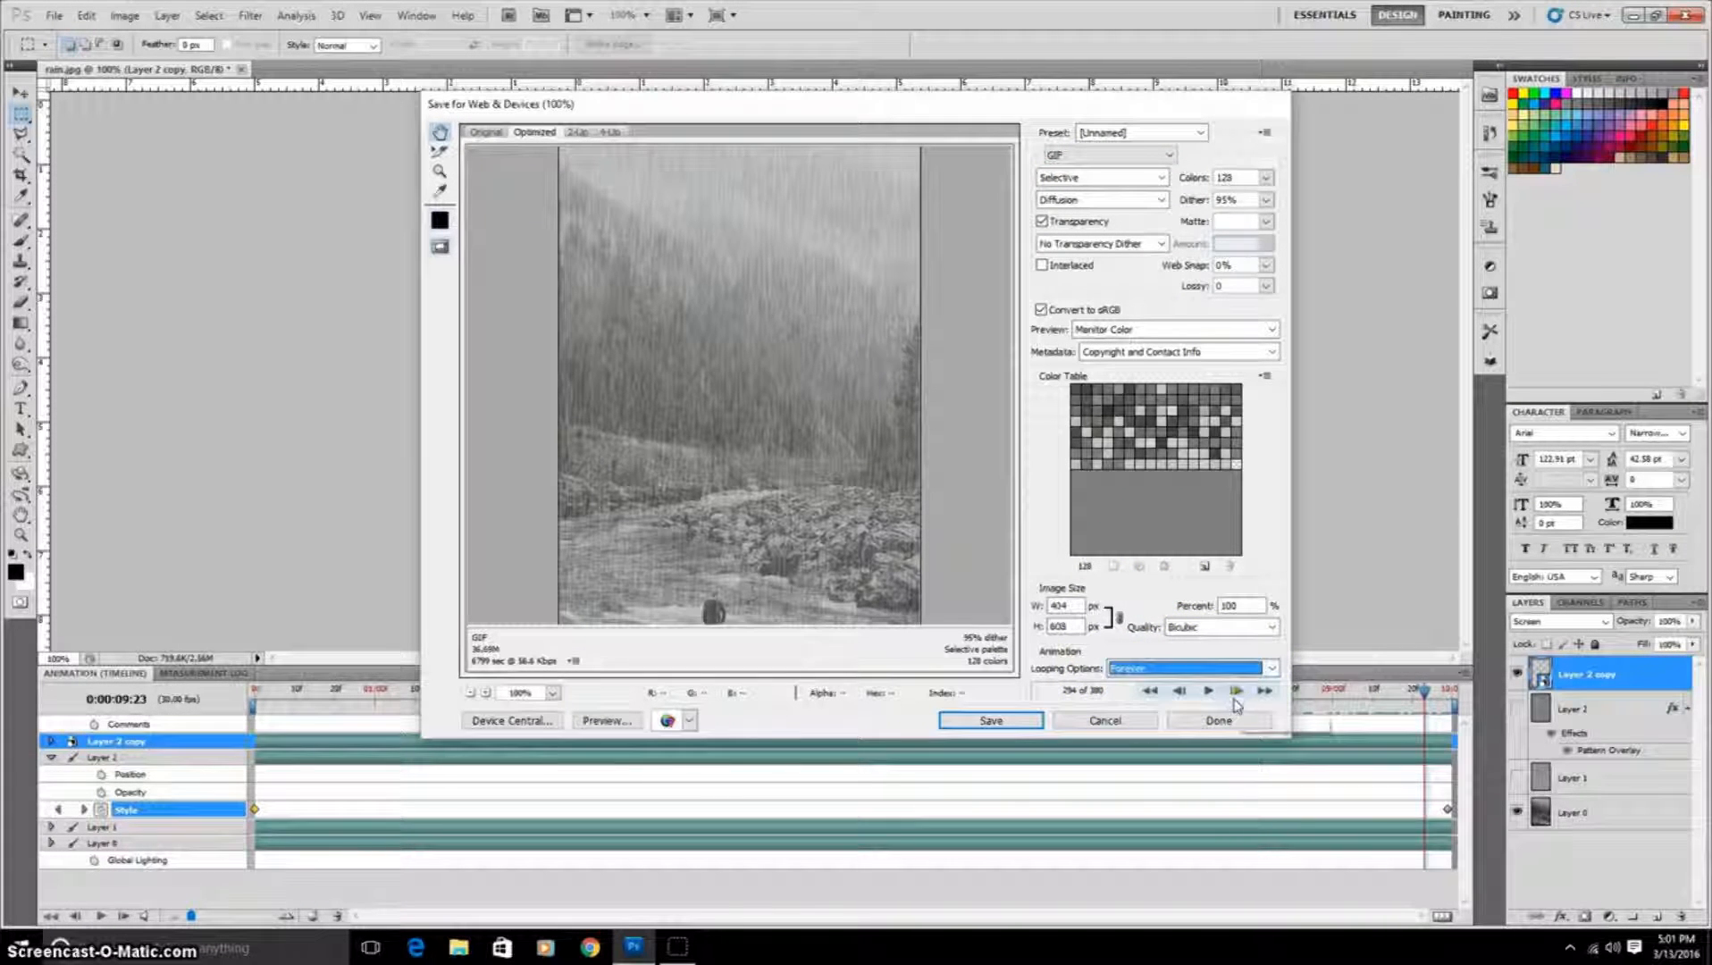
click(1017, 720)
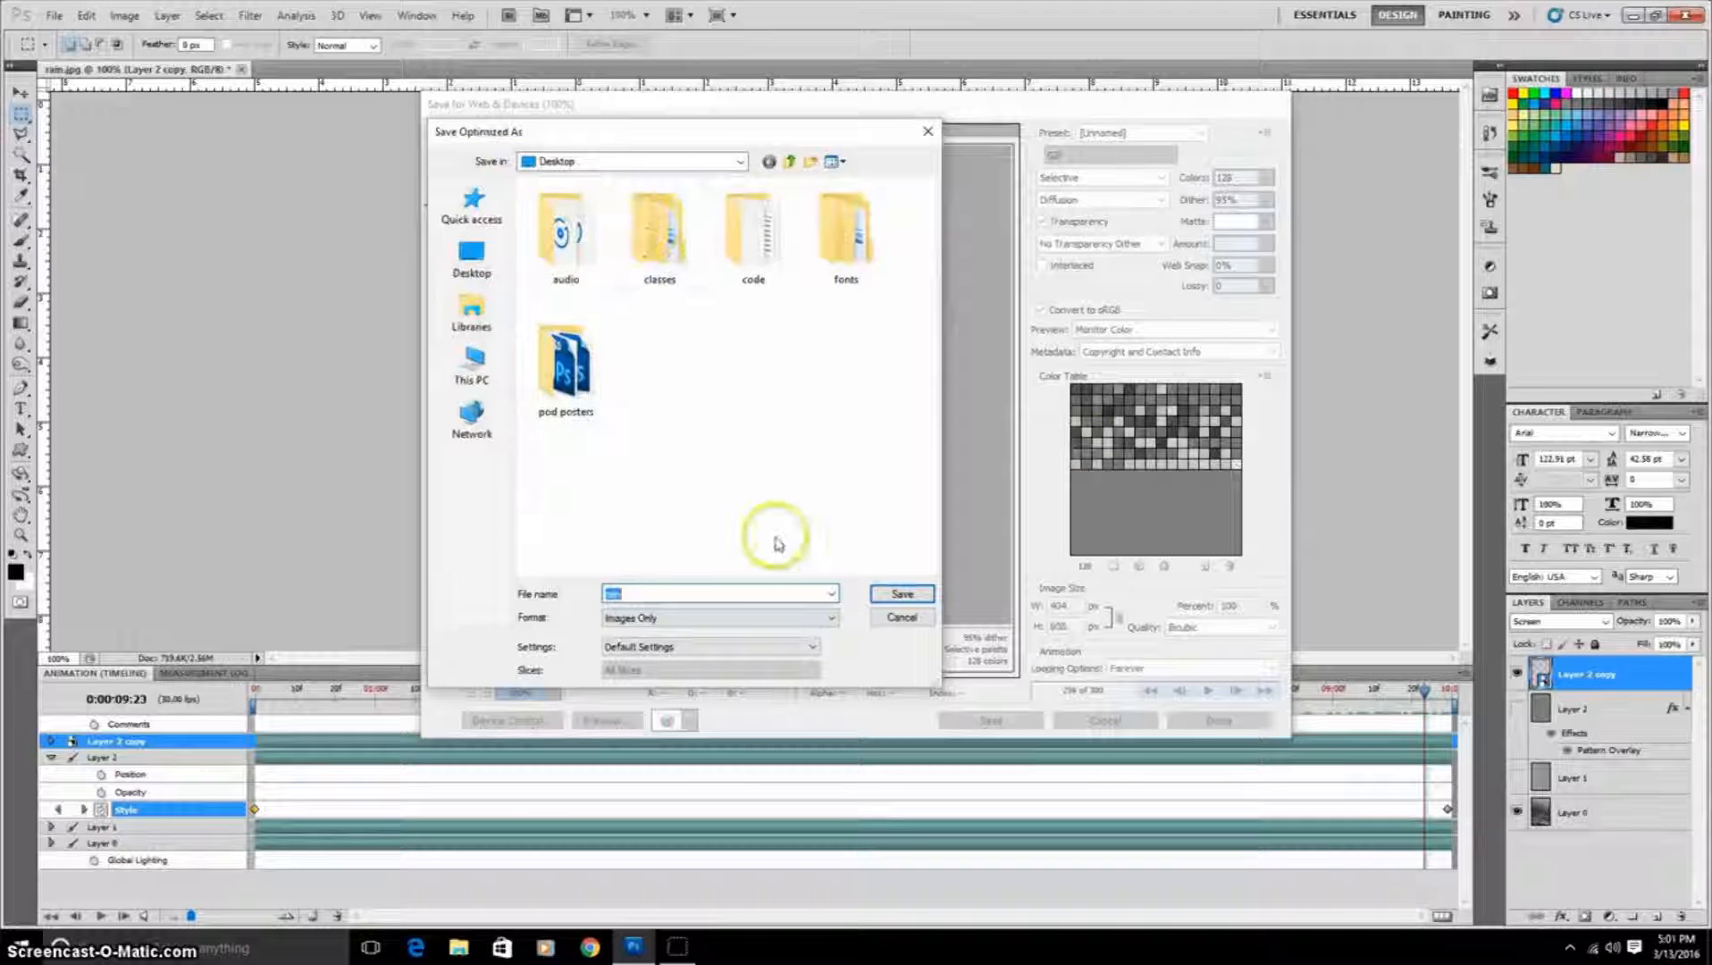
Step: Save the animated GIF to the Desktop with the file name rainprojectgif
click(710, 593)
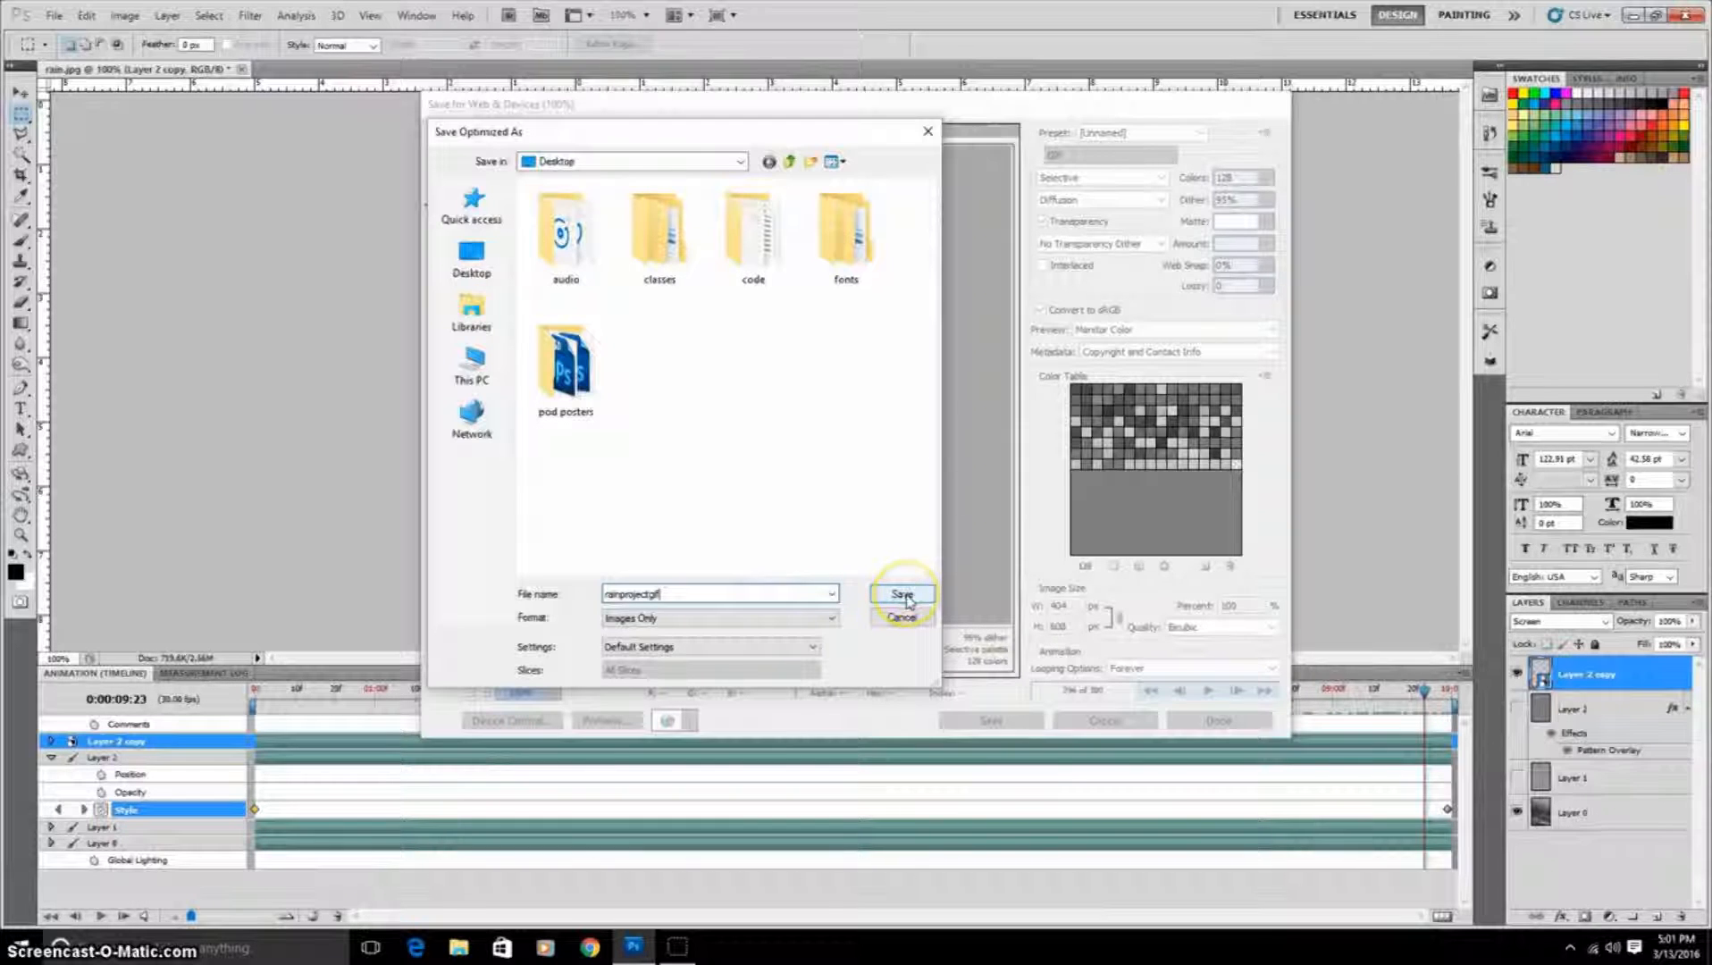
click(902, 595)
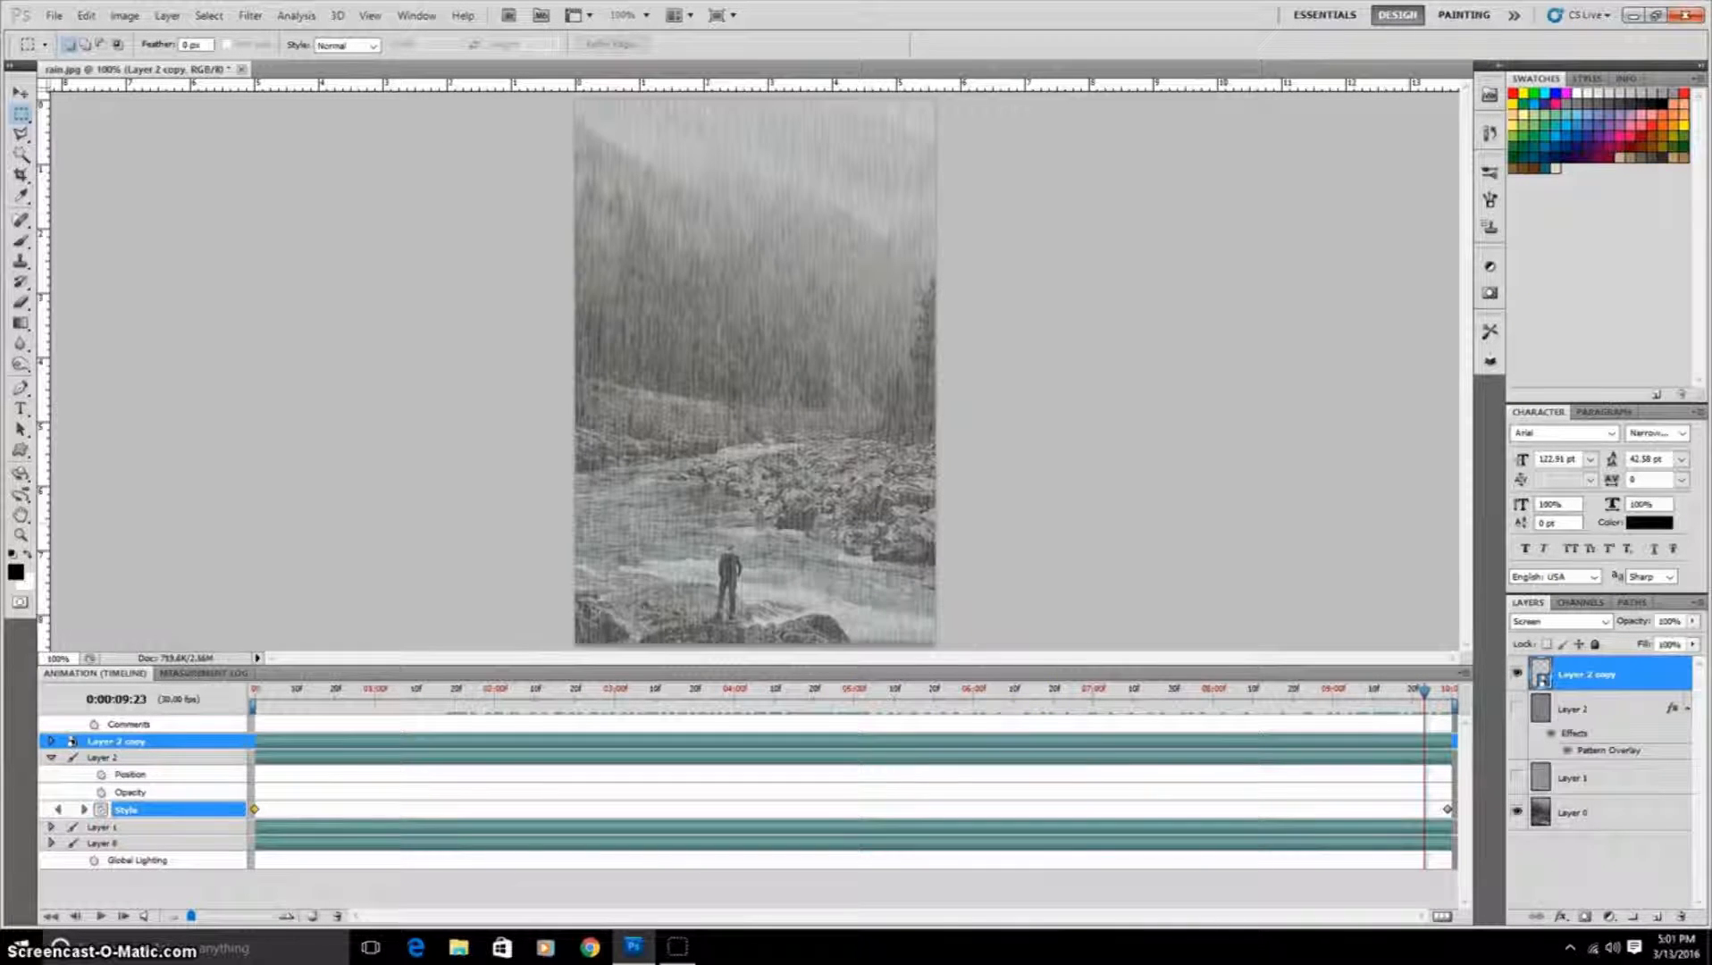
Step: Minimize Photoshop and open the exported rainprojectgif from the desktop in Photos, maximized, to preview the animation
click(1631, 18)
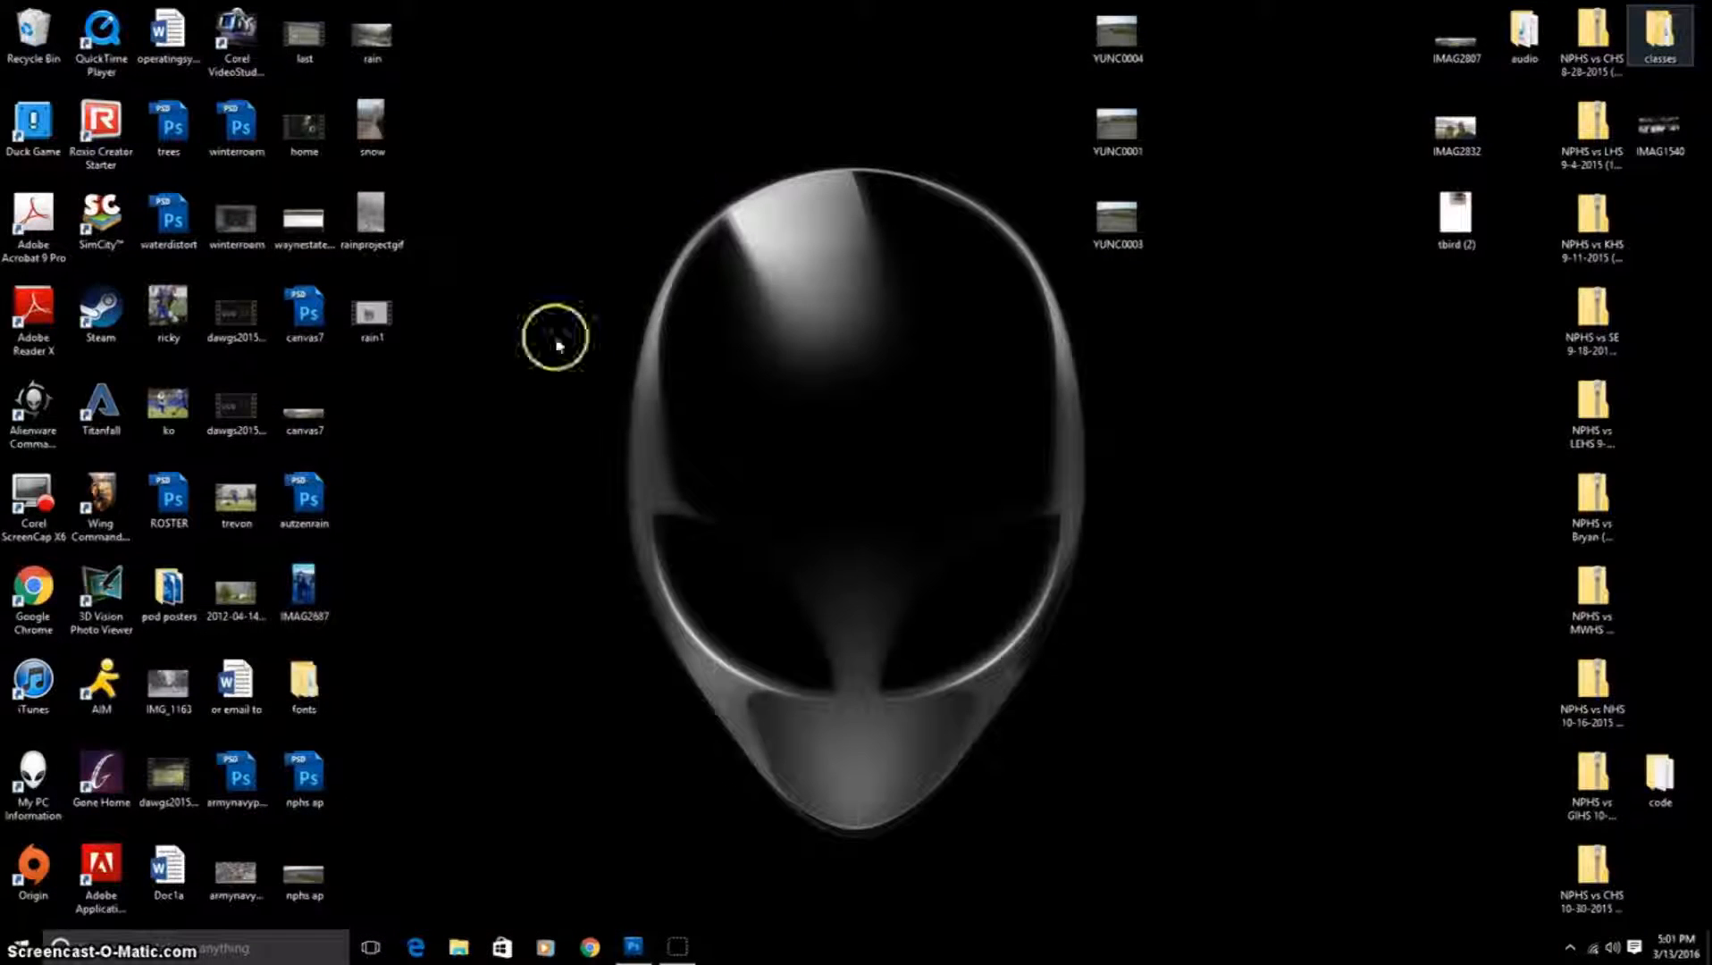
click(376, 221)
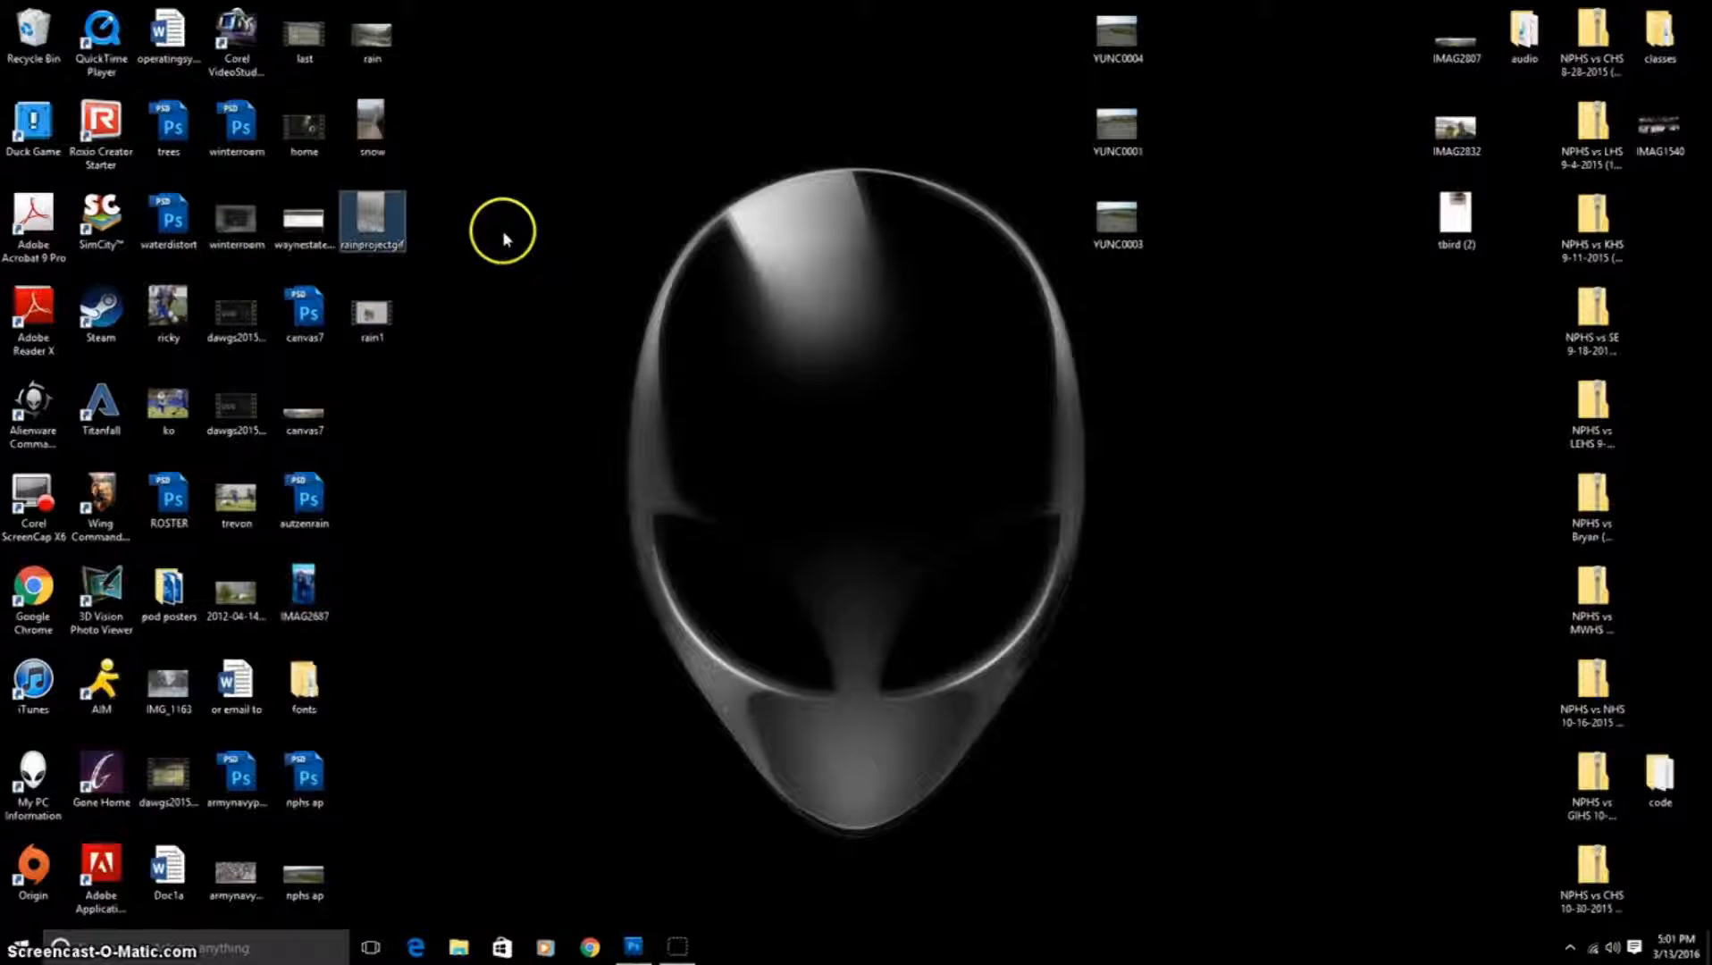
double_click(381, 237)
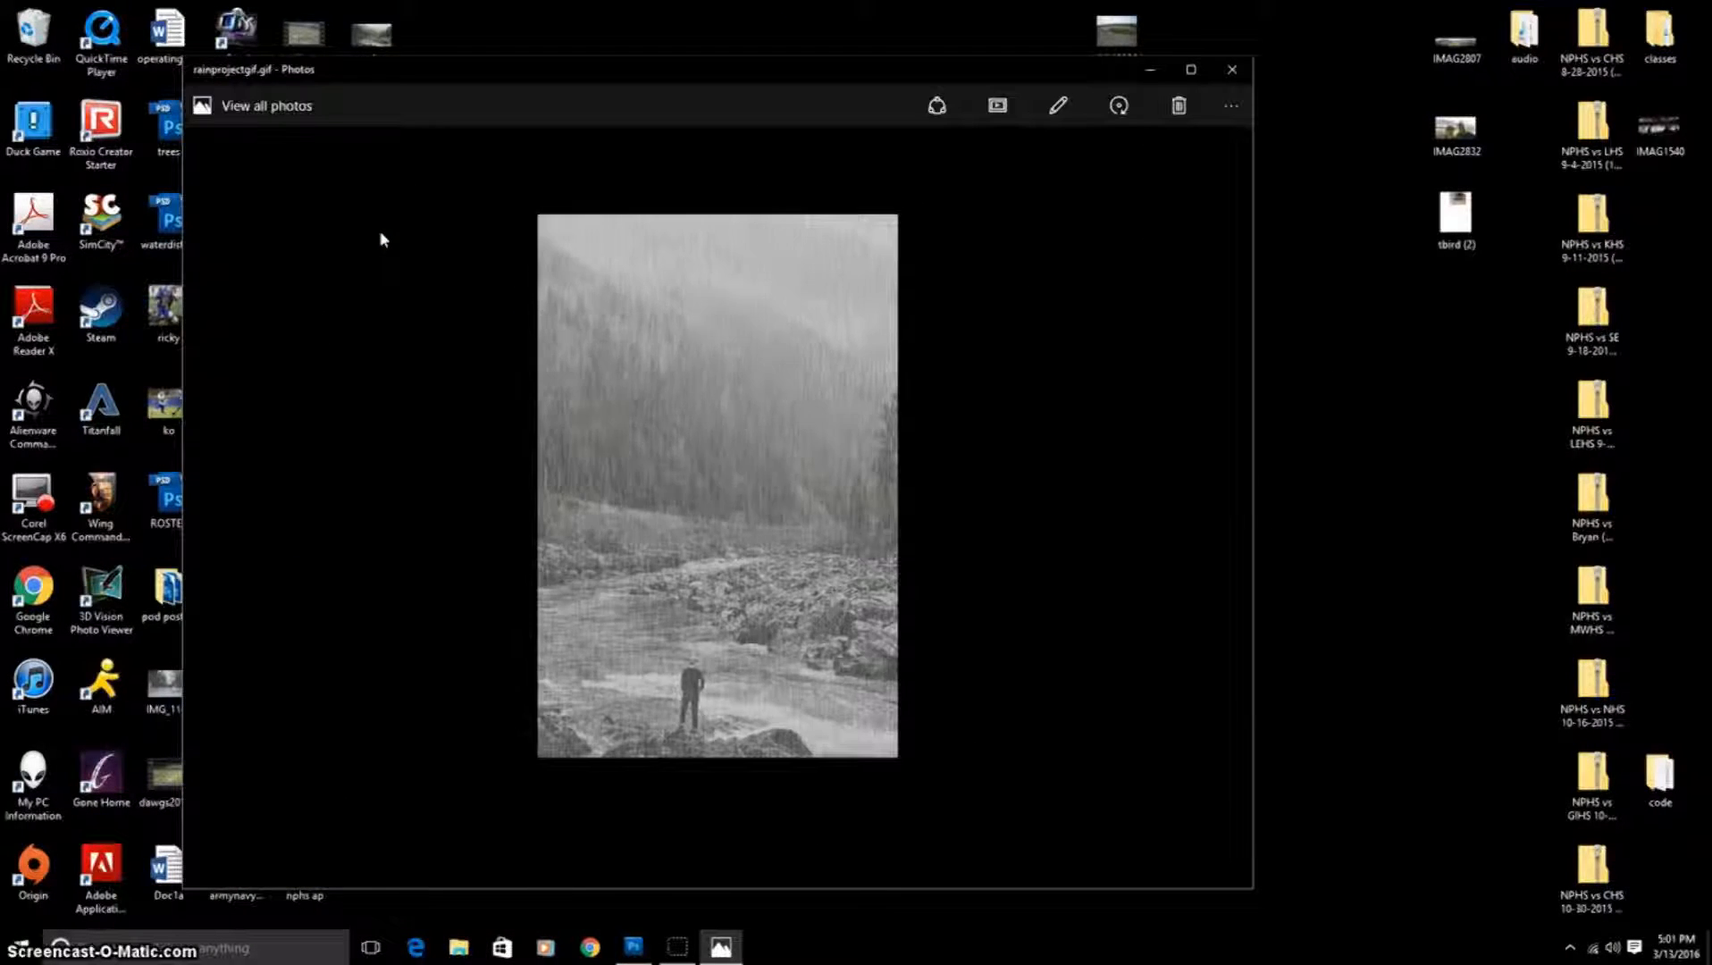
click(1192, 70)
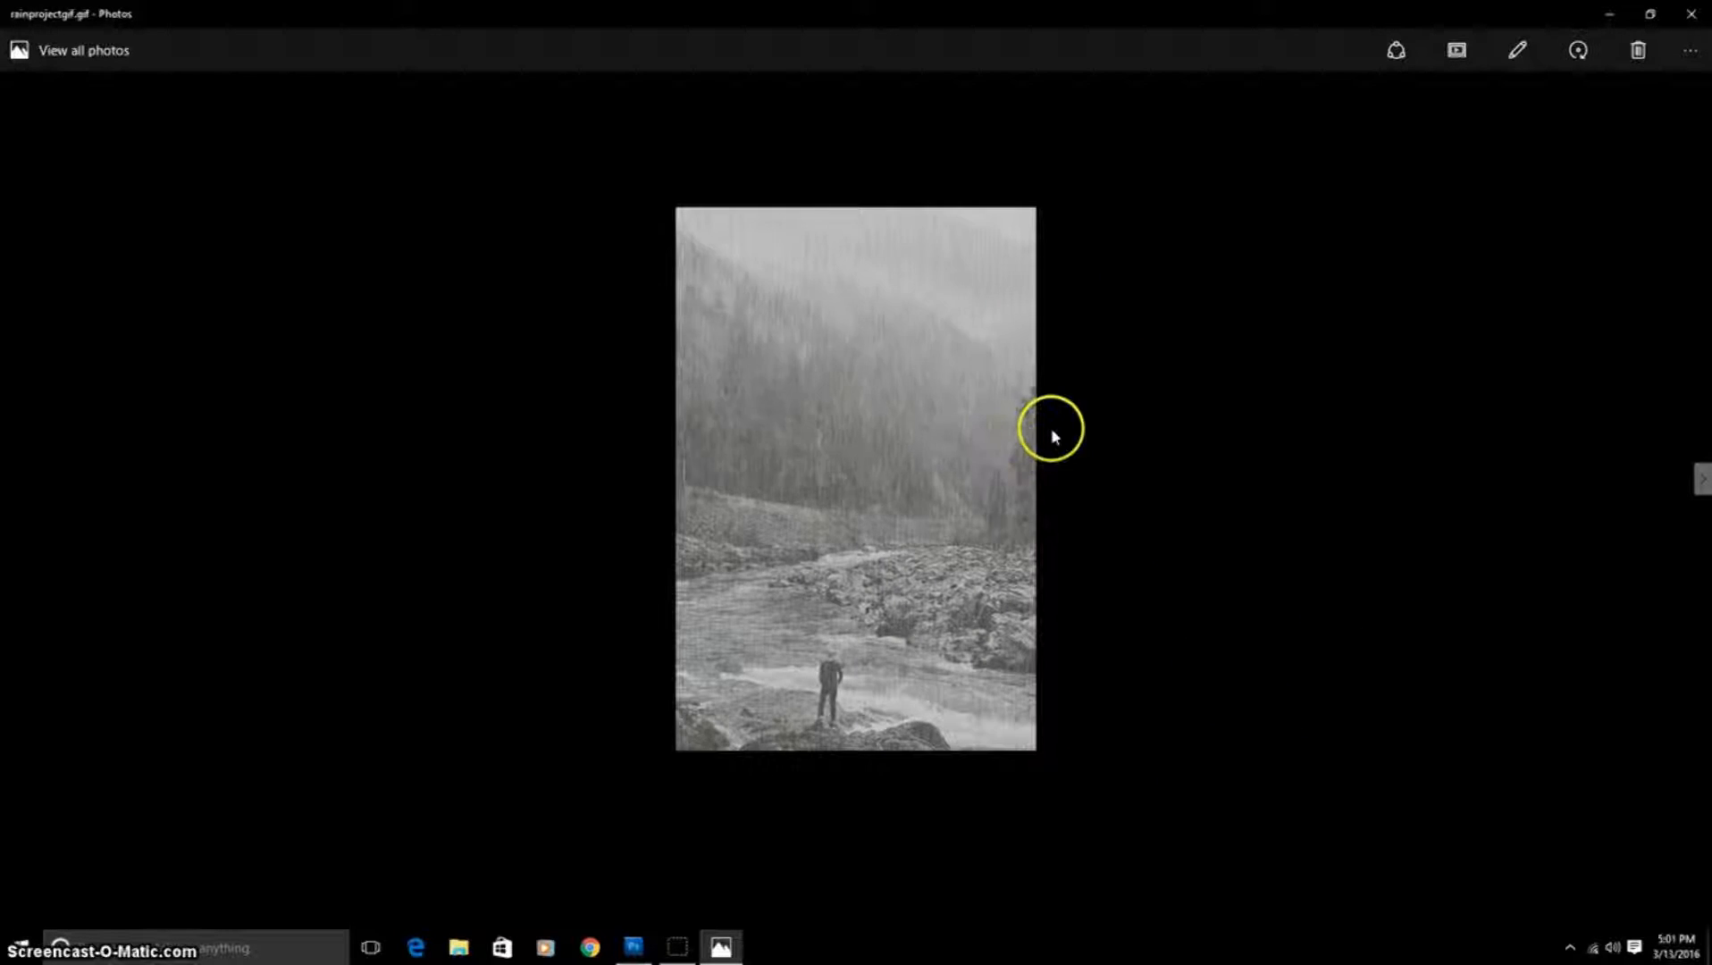
click(1183, 437)
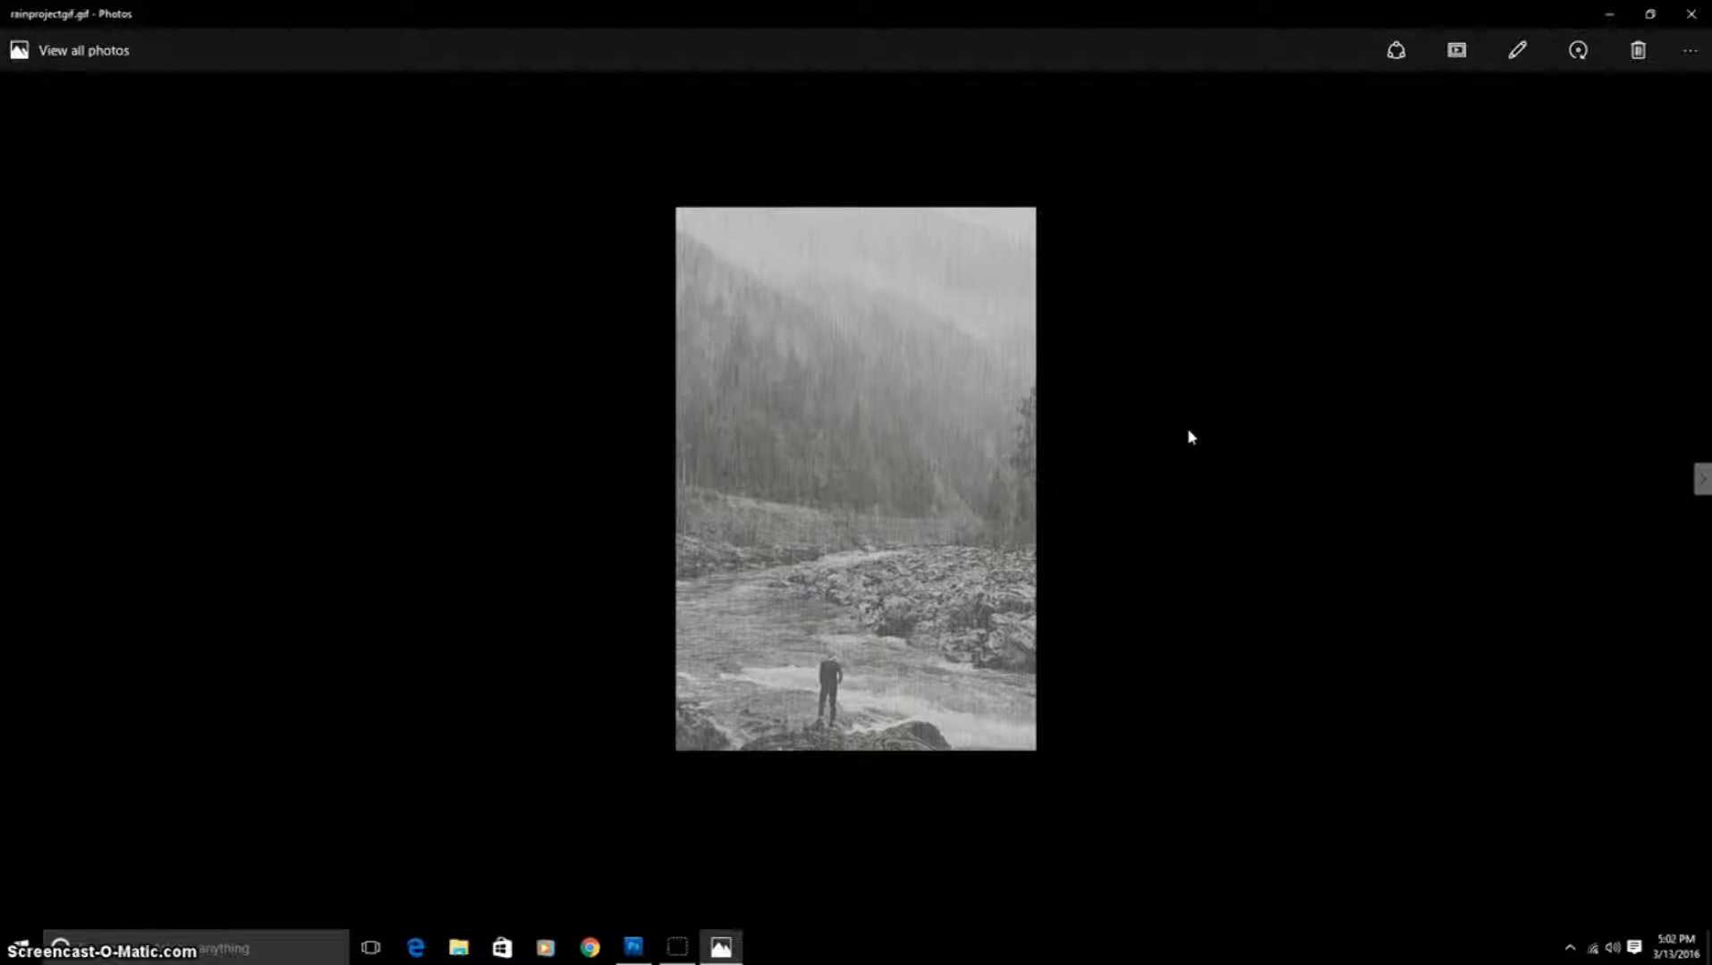